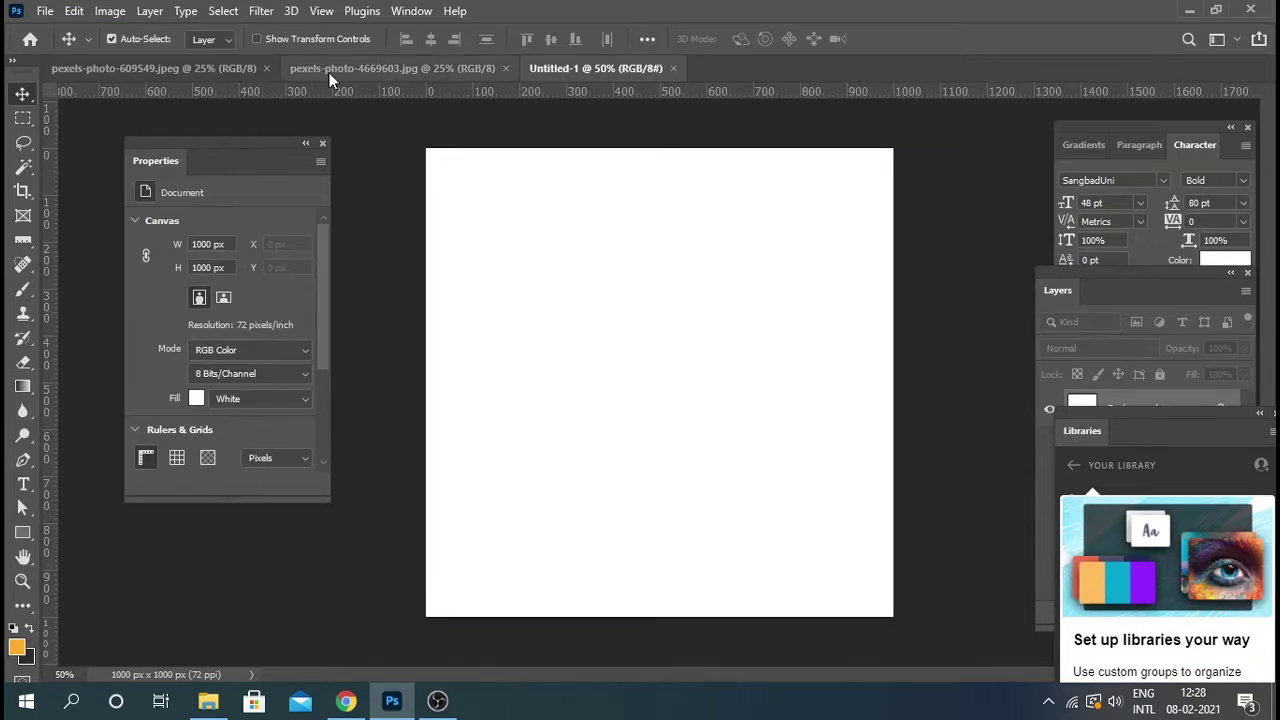
Step: In the face photo pexels-photo-609549, marquee-select a 1052 px square around the eye
click(330, 70)
click(141, 68)
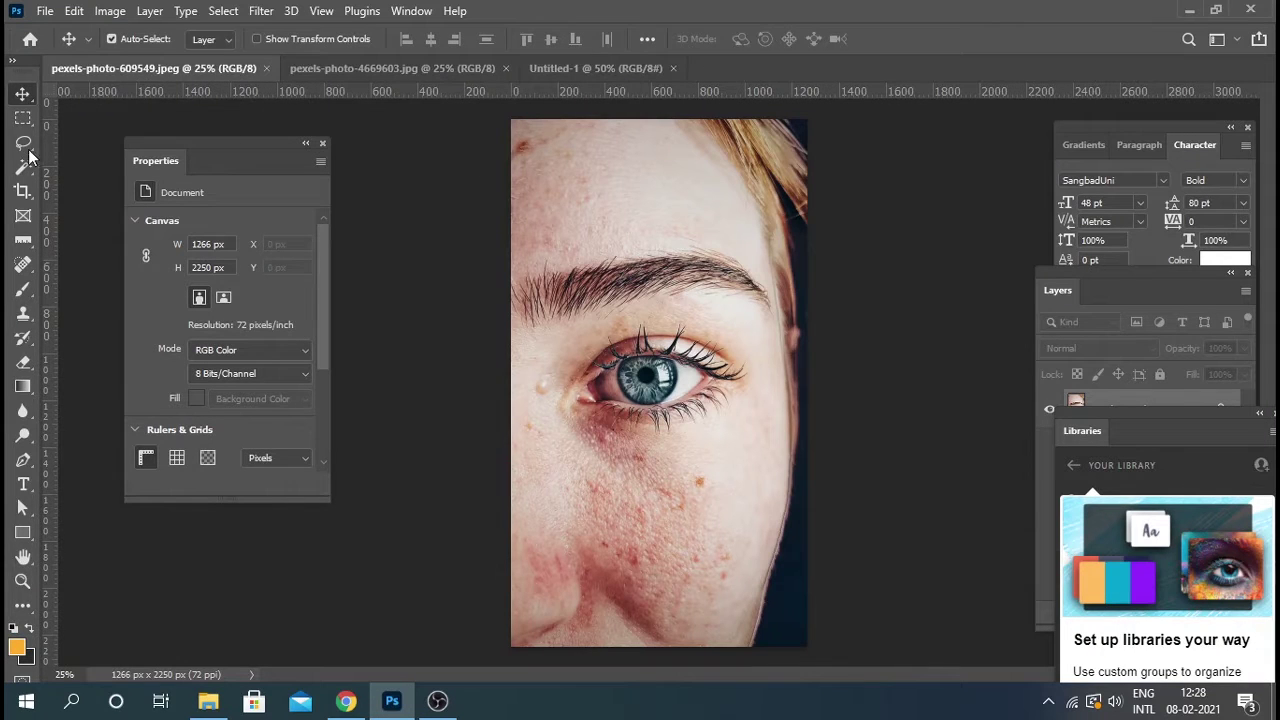
key(m)
drag(538, 253, 790, 497)
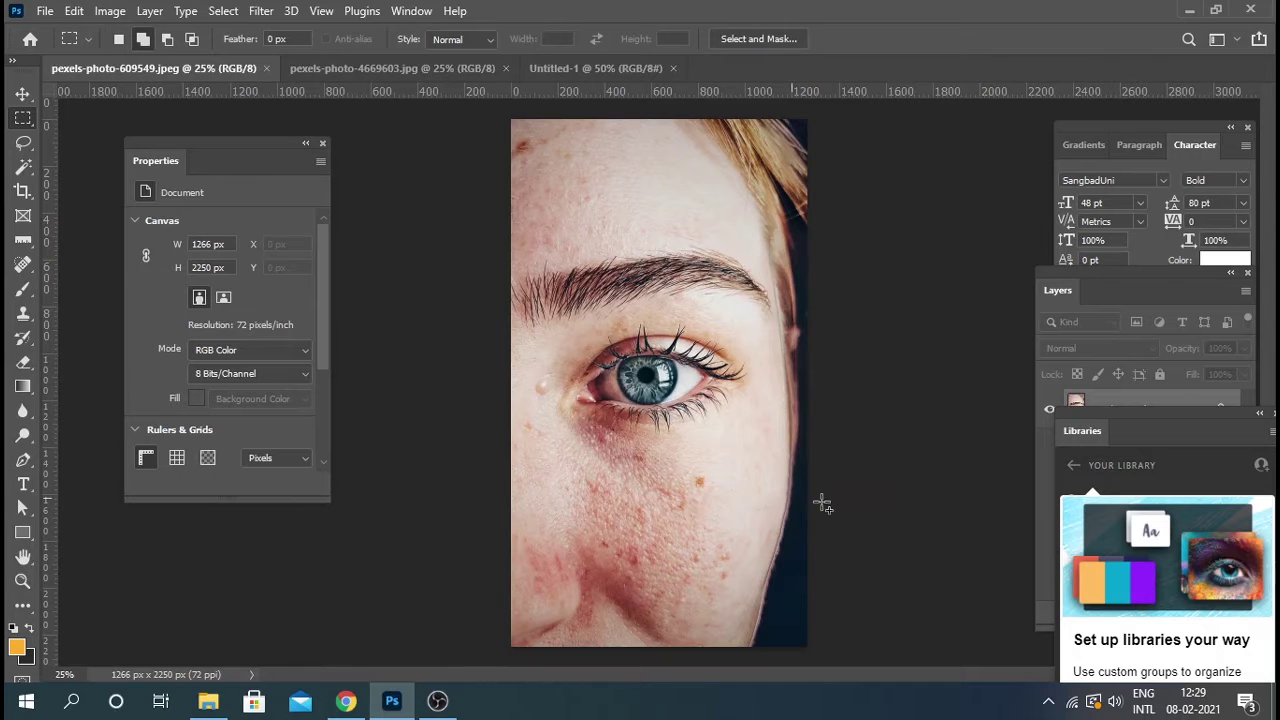
Step: Paste the eye crop into Untitled-1 as Layer 1 and enlarge it to about 117%
click(579, 72)
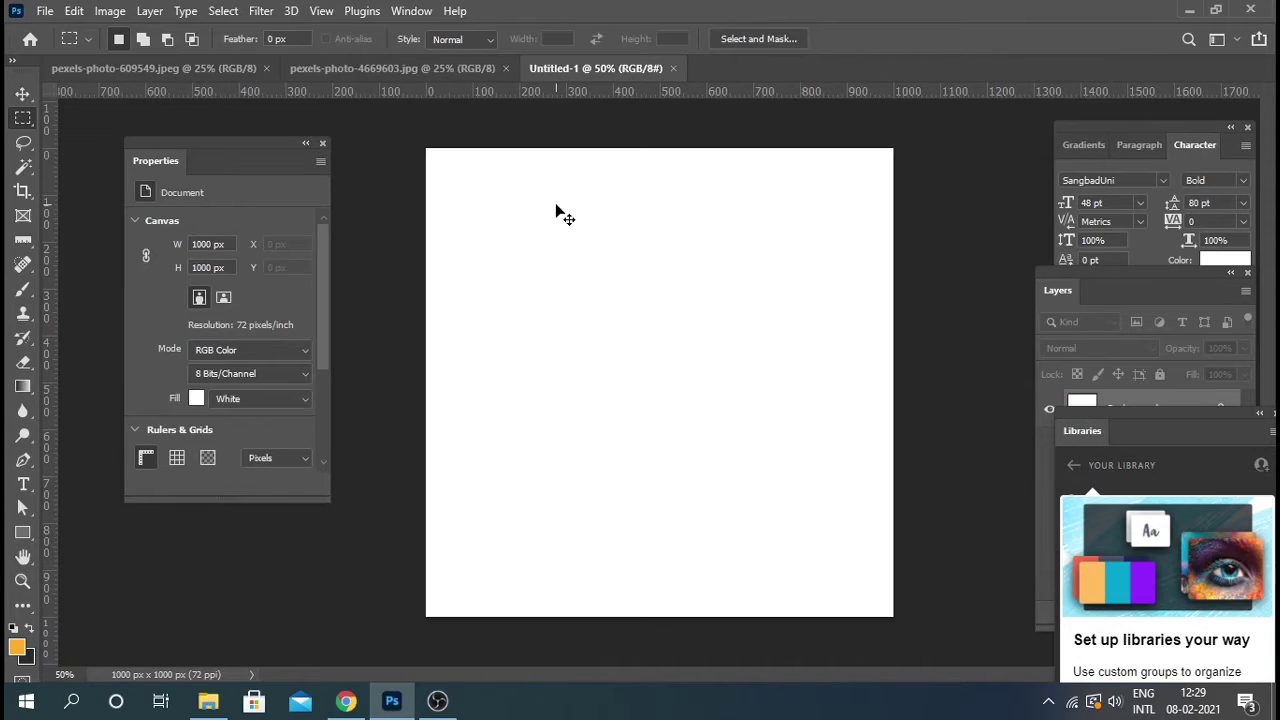
key(ctrl+v)
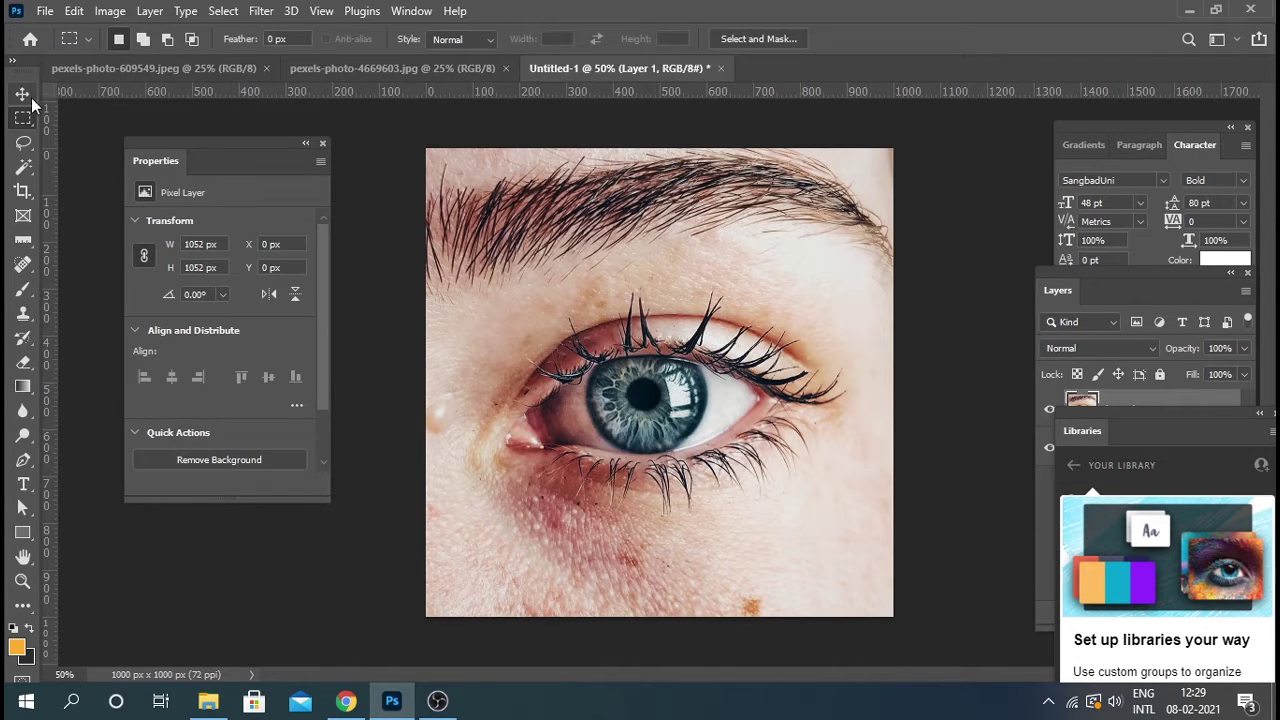
click(26, 95)
drag(697, 325, 697, 313)
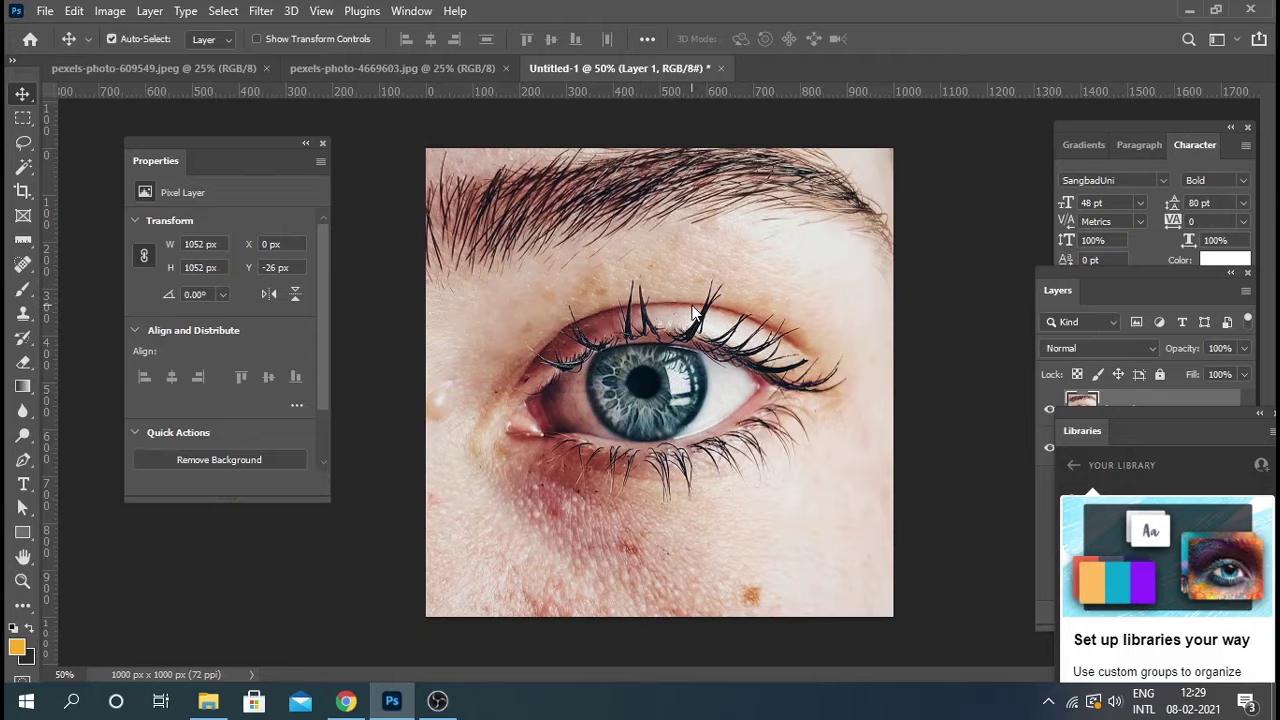
key(ctrl+t)
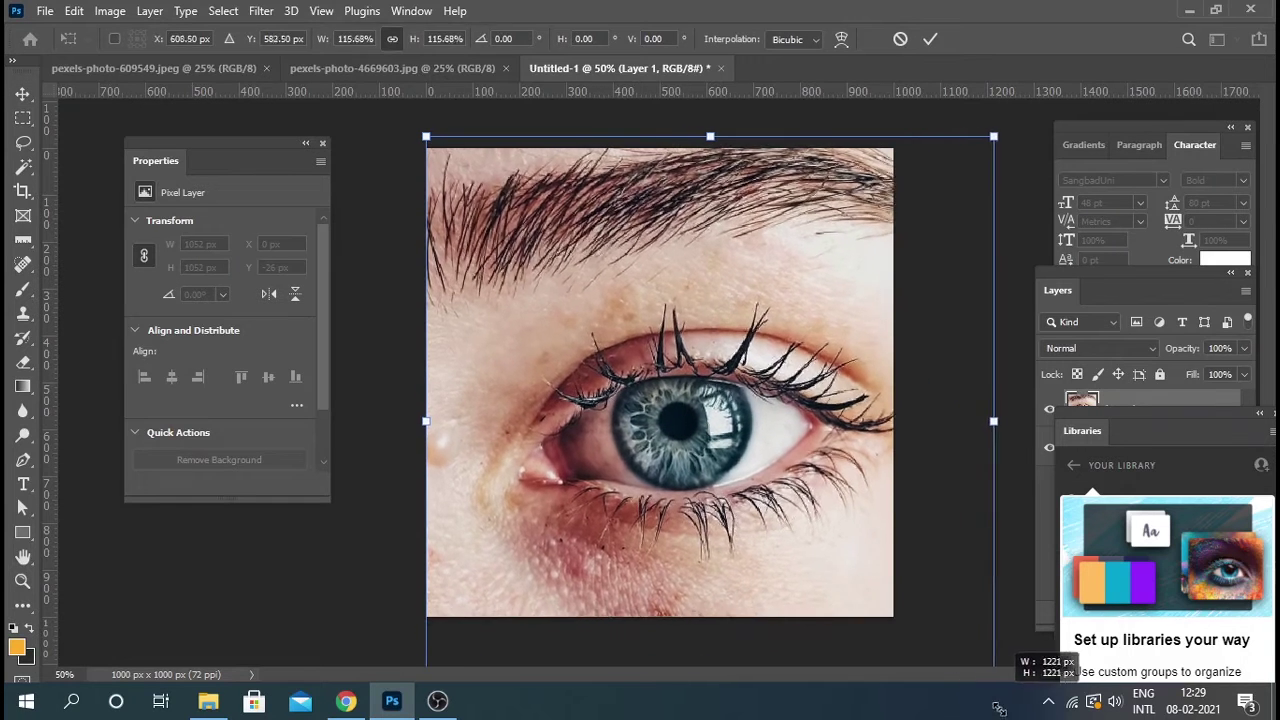
drag(941, 620, 1000, 705)
drag(806, 565, 774, 505)
key(Return)
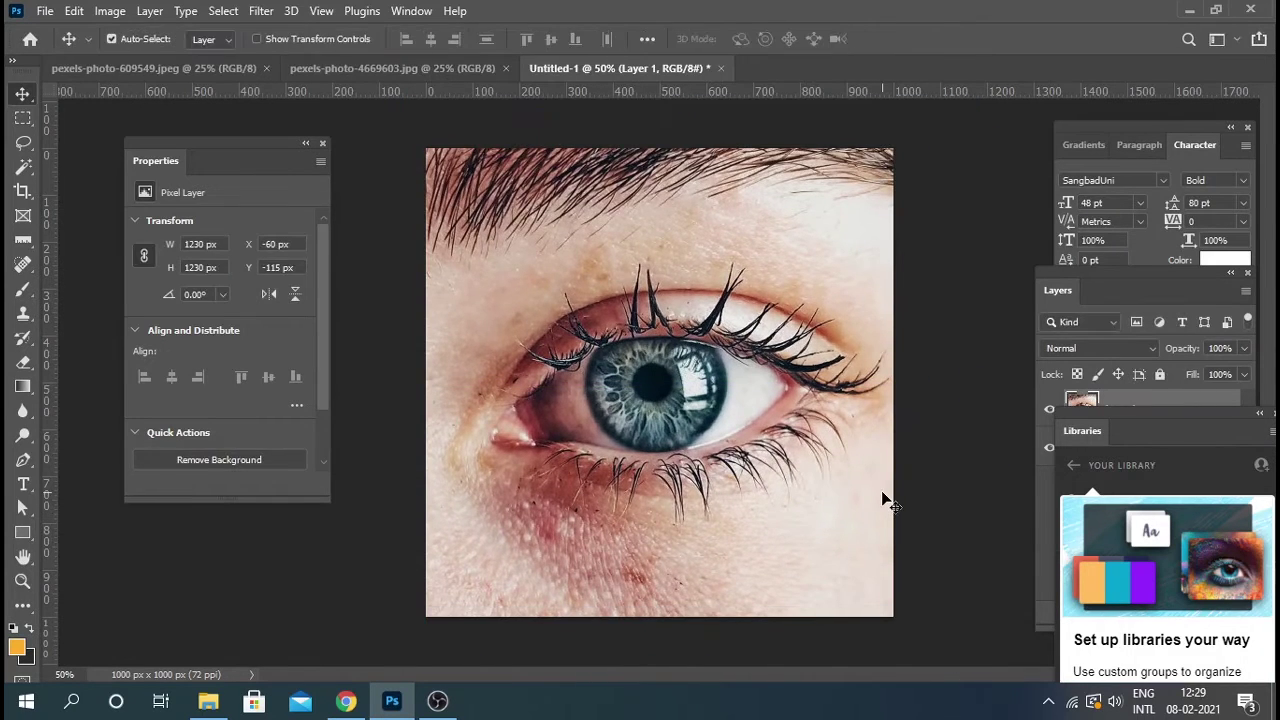
Step: Zoom in on the eye's inner corner, with Layer 1 visible in the layers list
drag(883, 492, 883, 492)
key(ctrl+plus)
key(ctrl+plus)
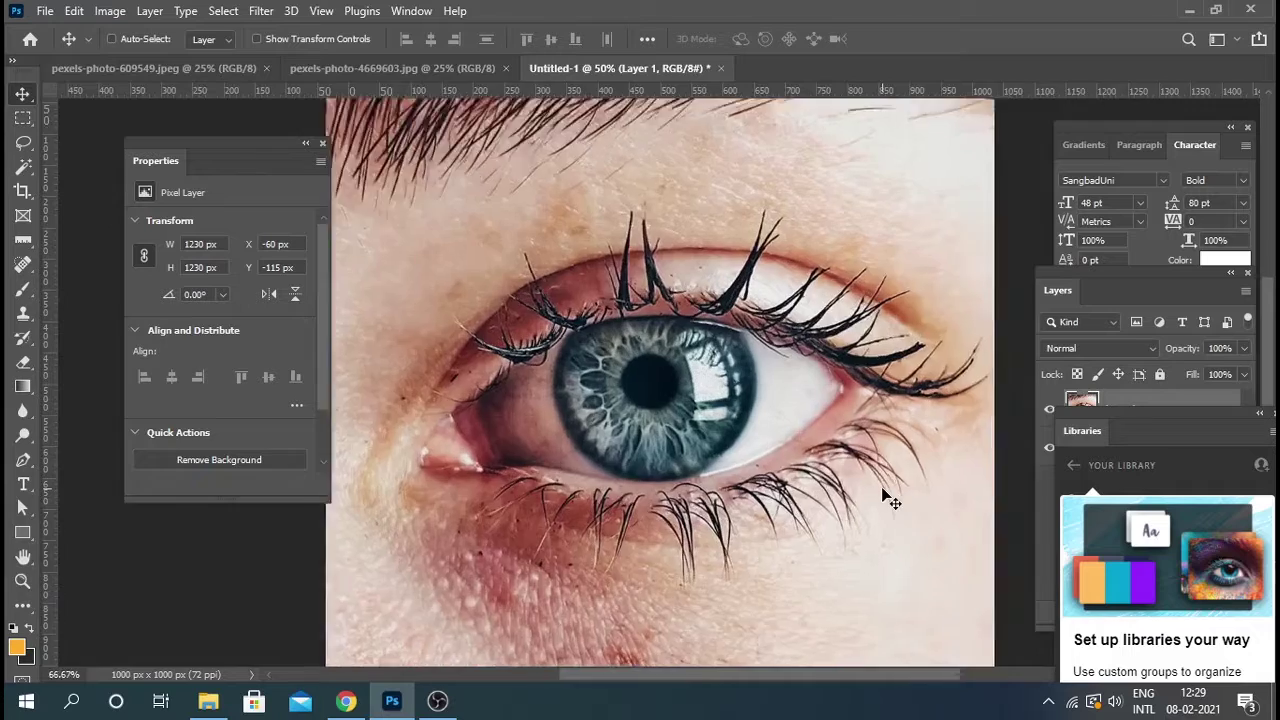
key(ctrl+plus)
drag(512, 420, 773, 300)
mouse_move(1097, 265)
mouse_down()
mouse_move(1108, 200)
mouse_move(1113, 217)
mouse_up()
drag(597, 309, 645, 349)
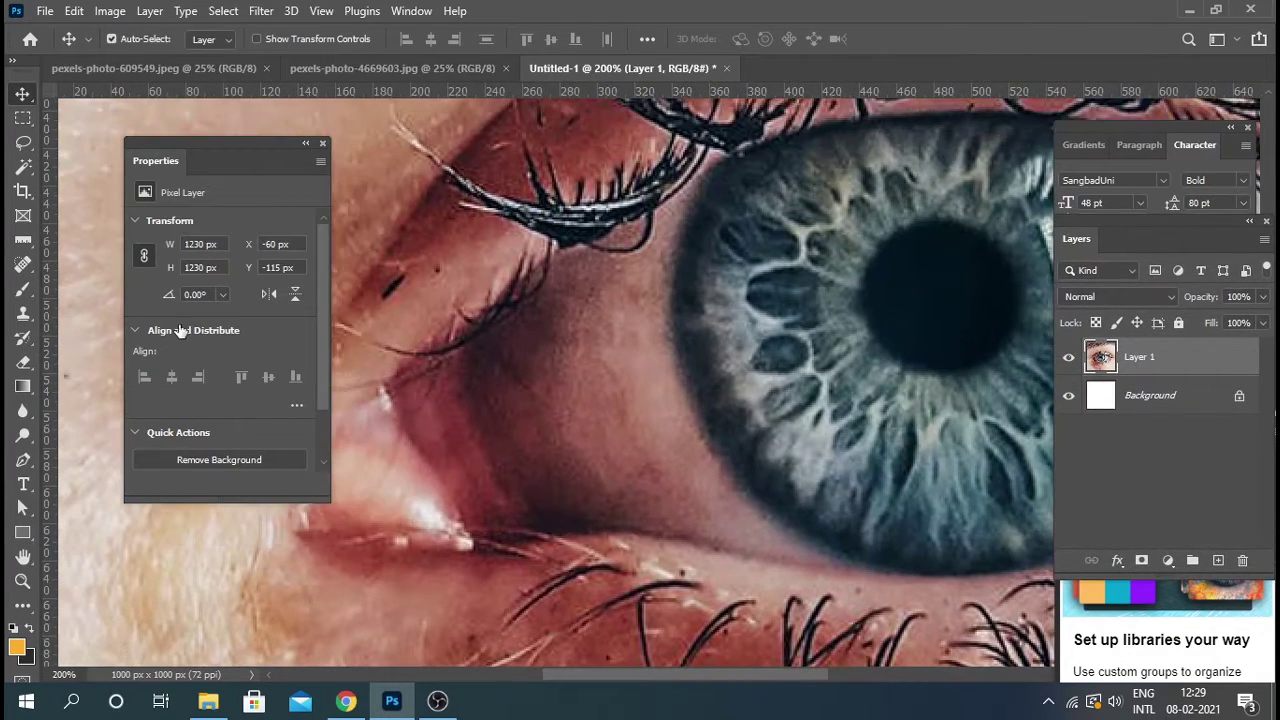
Step: Start a Pen outline at the eye's inner corner, curving up to the upper lash line
click(22, 462)
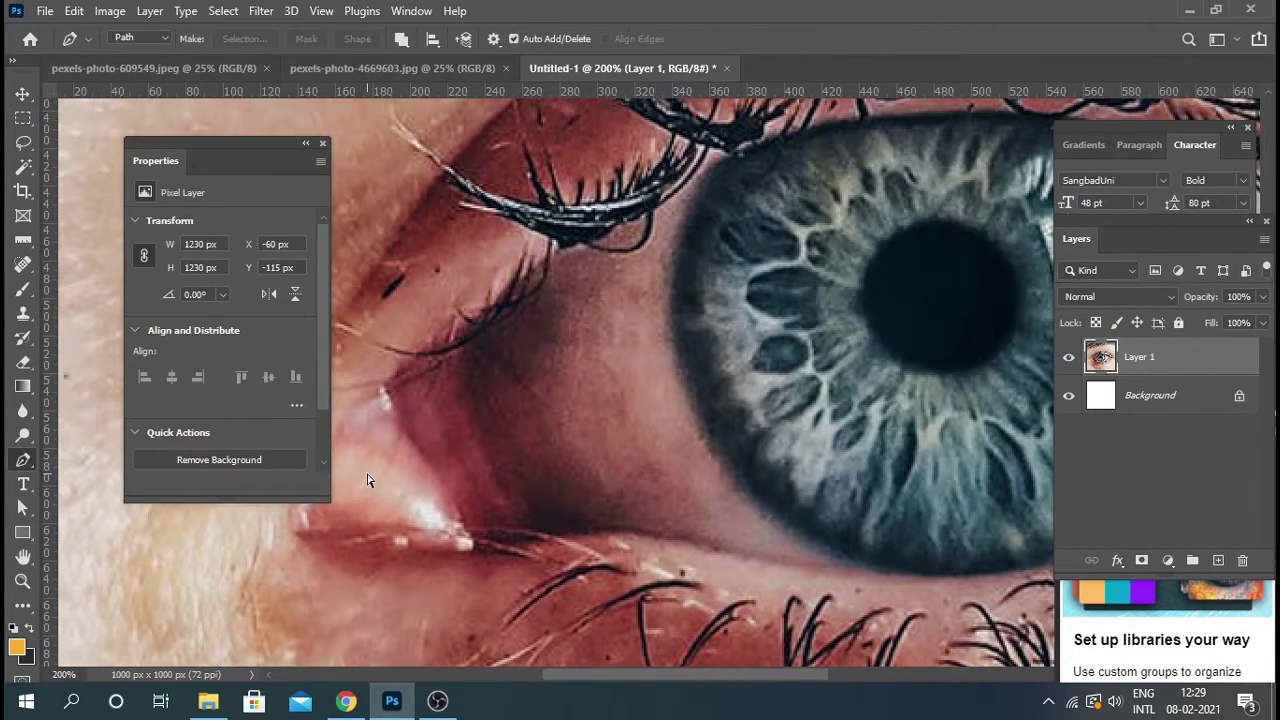
scroll(367, 480, up, 1)
scroll(537, 571, up, 1)
click(591, 551)
click(557, 545)
drag(516, 514, 505, 498)
drag(434, 334, 419, 301)
drag(403, 238, 409, 208)
drag(437, 167, 456, 153)
drag(537, 214, 612, 514)
drag(606, 391, 685, 288)
drag(768, 260, 784, 254)
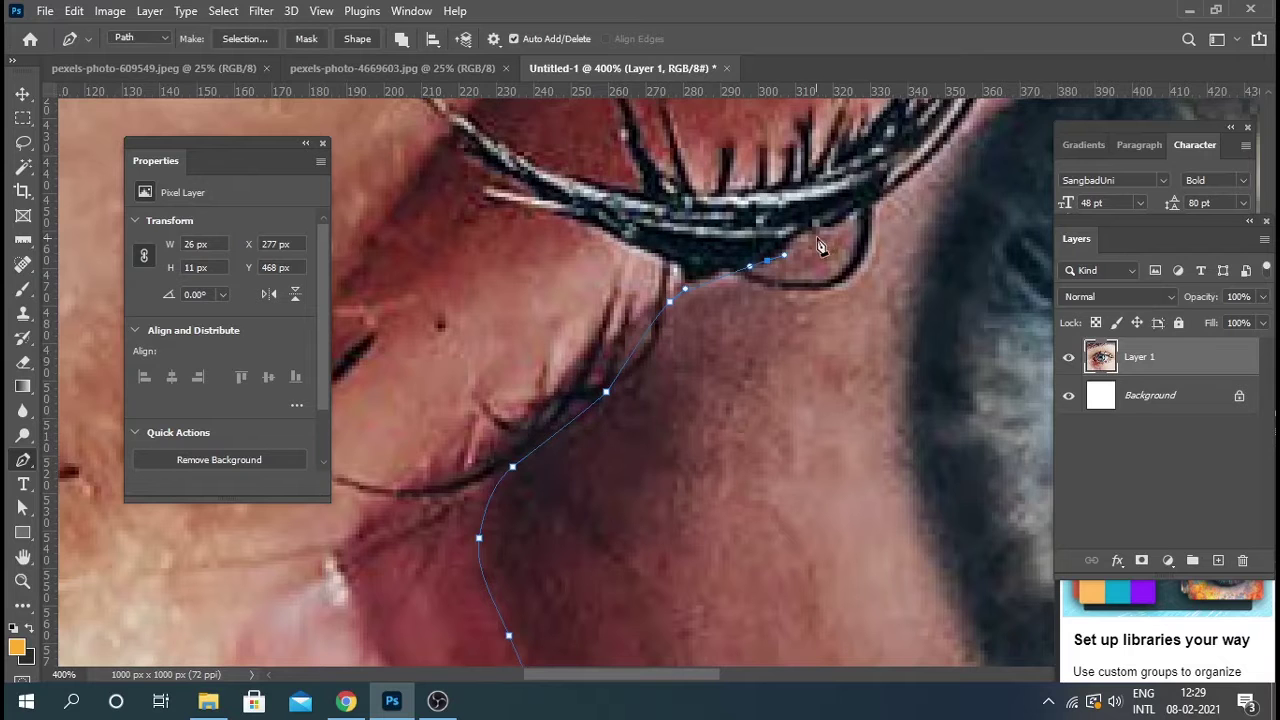
Step: Continue the eye outline along the upper lashes to the outer eye corner
drag(886, 214, 718, 414)
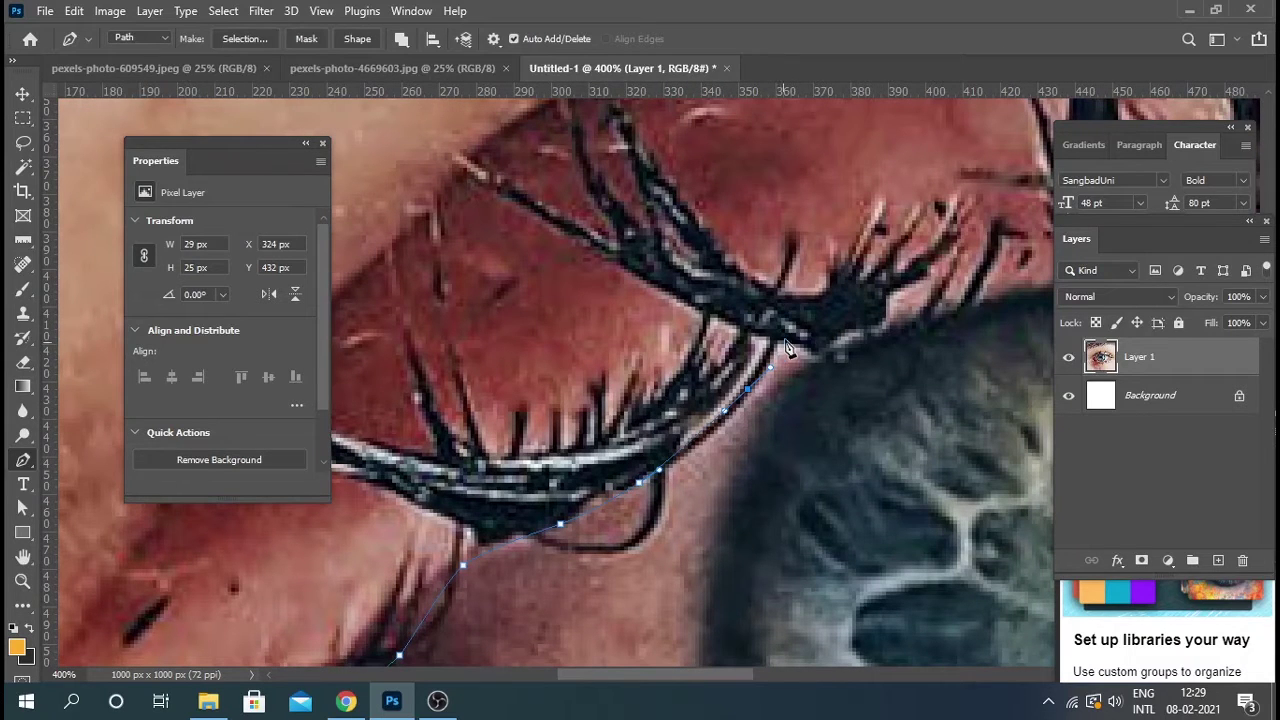
mouse_move(898, 290)
mouse_down()
mouse_move(915, 282)
mouse_move(696, 404)
mouse_up()
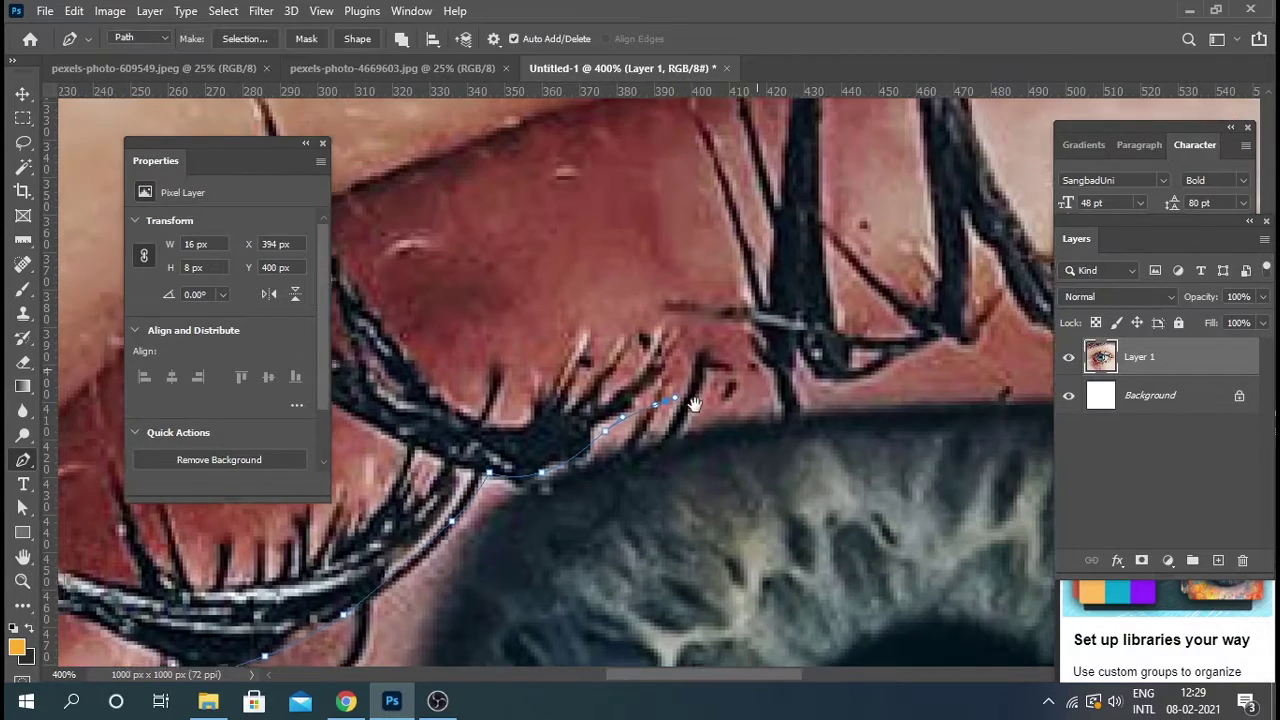
drag(796, 374, 840, 372)
drag(940, 344, 968, 352)
click(1008, 311)
mouse_move(1044, 338)
mouse_down()
mouse_move(612, 414)
mouse_move(711, 419)
mouse_up()
click(813, 476)
click(890, 490)
drag(943, 476, 958, 470)
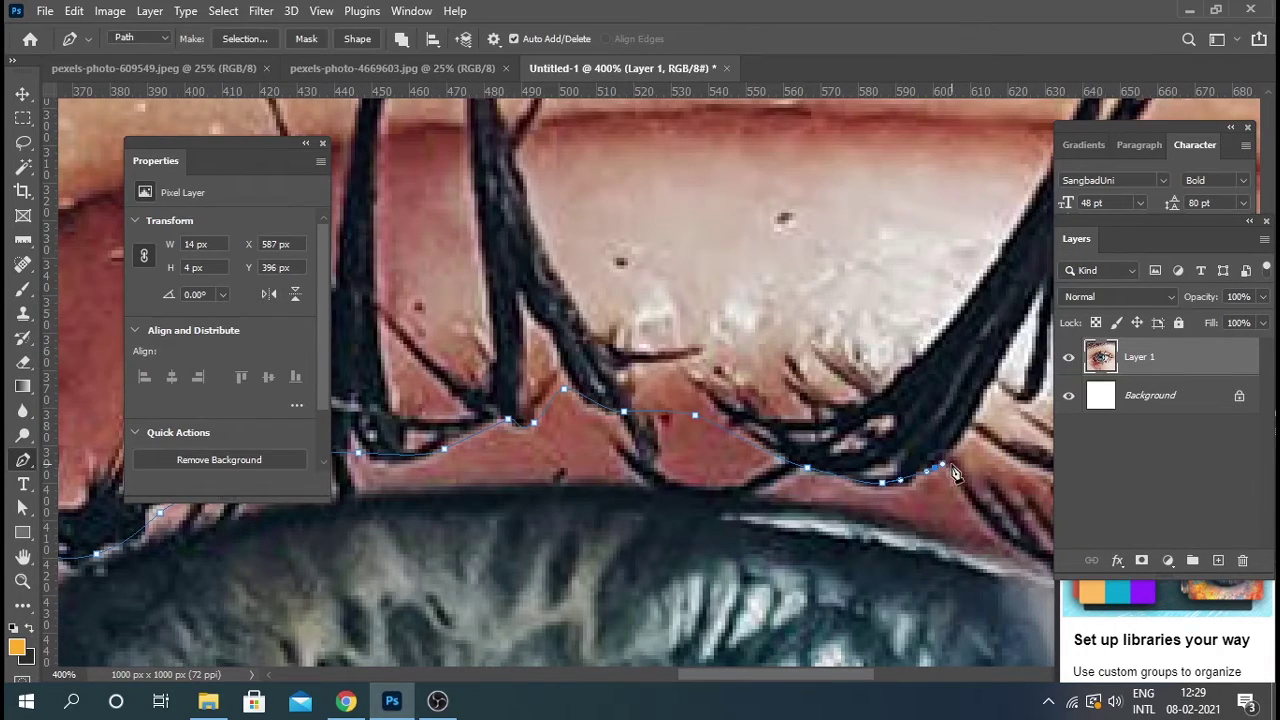
drag(986, 522, 586, 318)
click(688, 356)
click(721, 365)
drag(865, 422, 900, 431)
drag(963, 484, 660, 330)
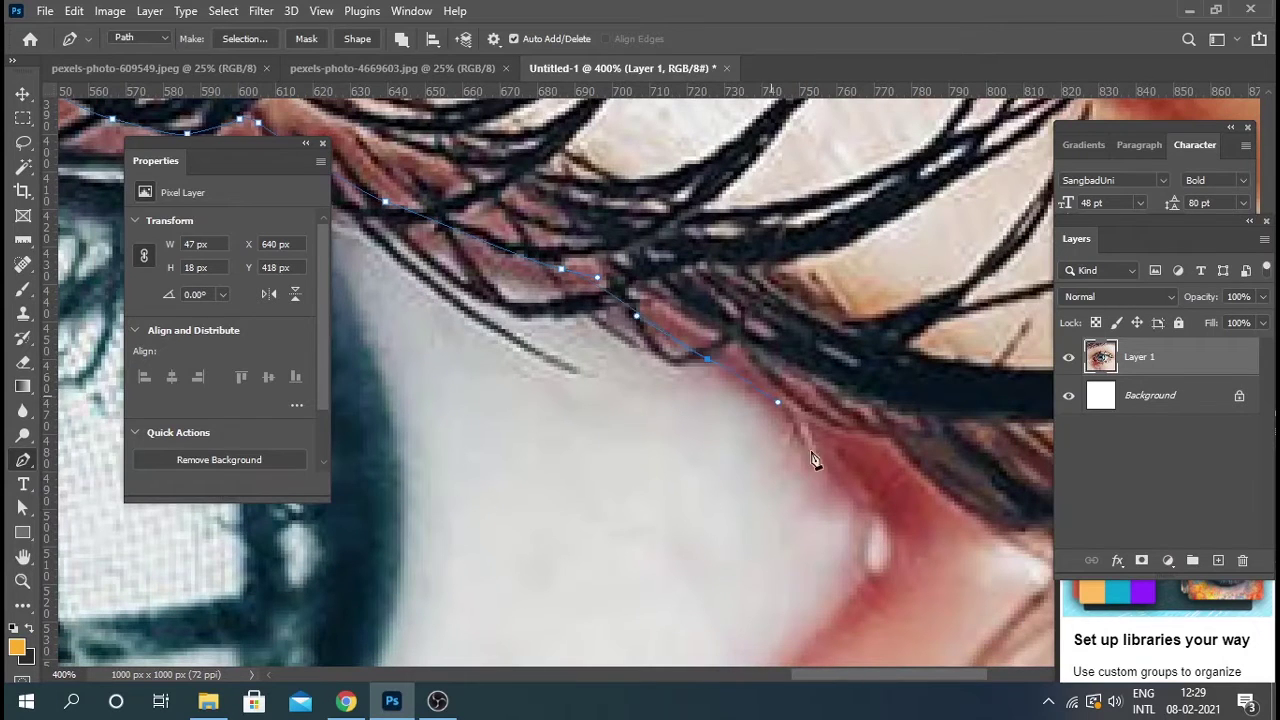
click(907, 552)
Step: Trace back along the lower rim and close the outline at the inner corner
drag(907, 552, 843, 310)
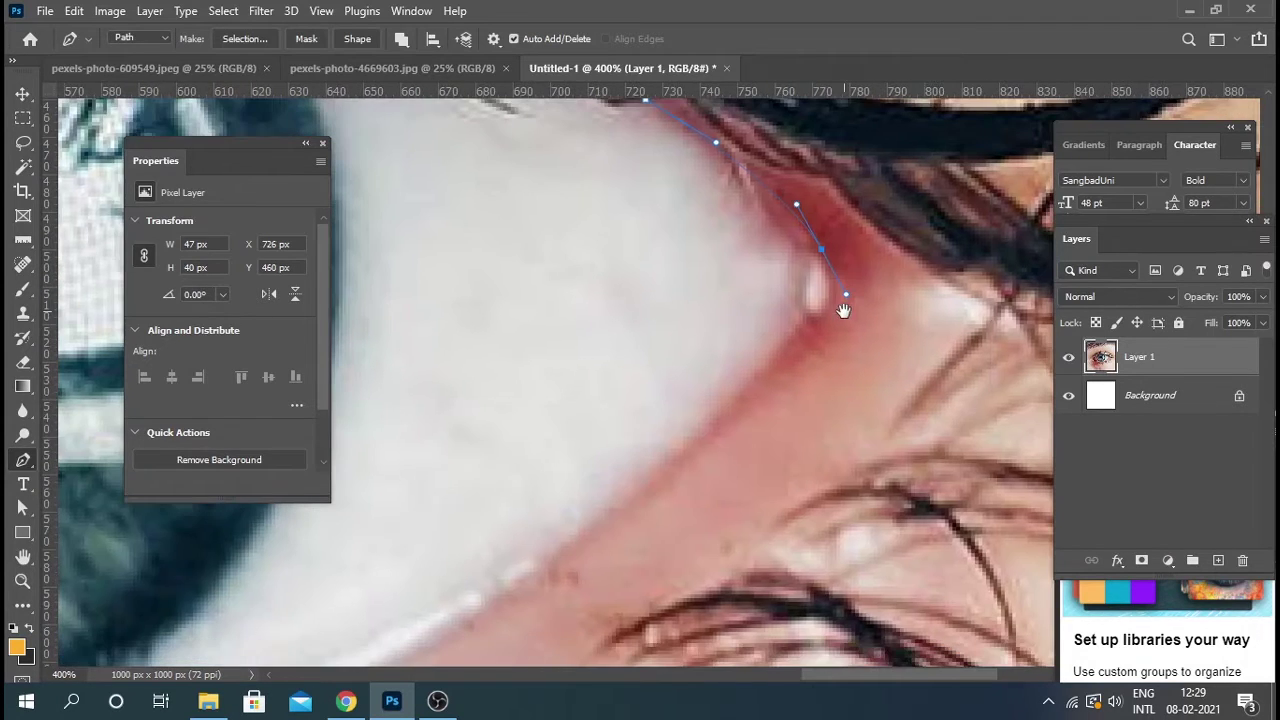
click(783, 343)
click(587, 528)
click(476, 606)
drag(430, 665, 797, 364)
click(598, 420)
click(400, 472)
drag(183, 503, 694, 528)
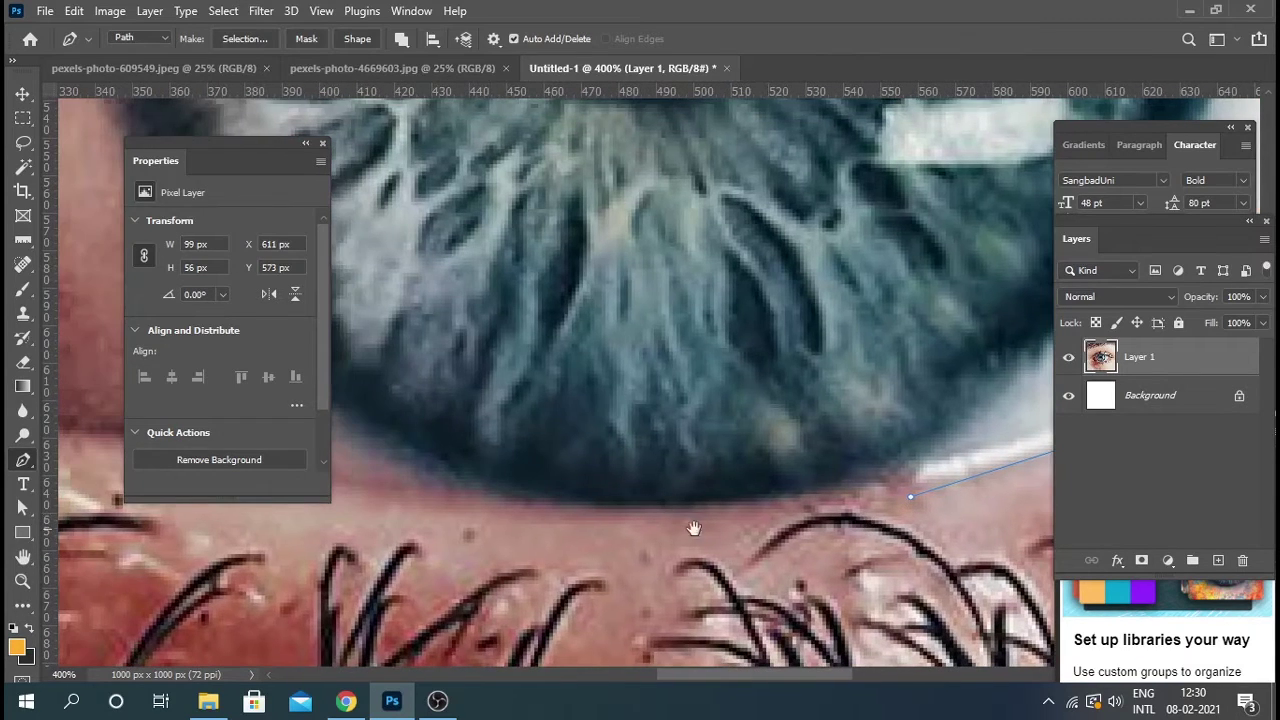
click(340, 535)
drag(142, 510, 712, 492)
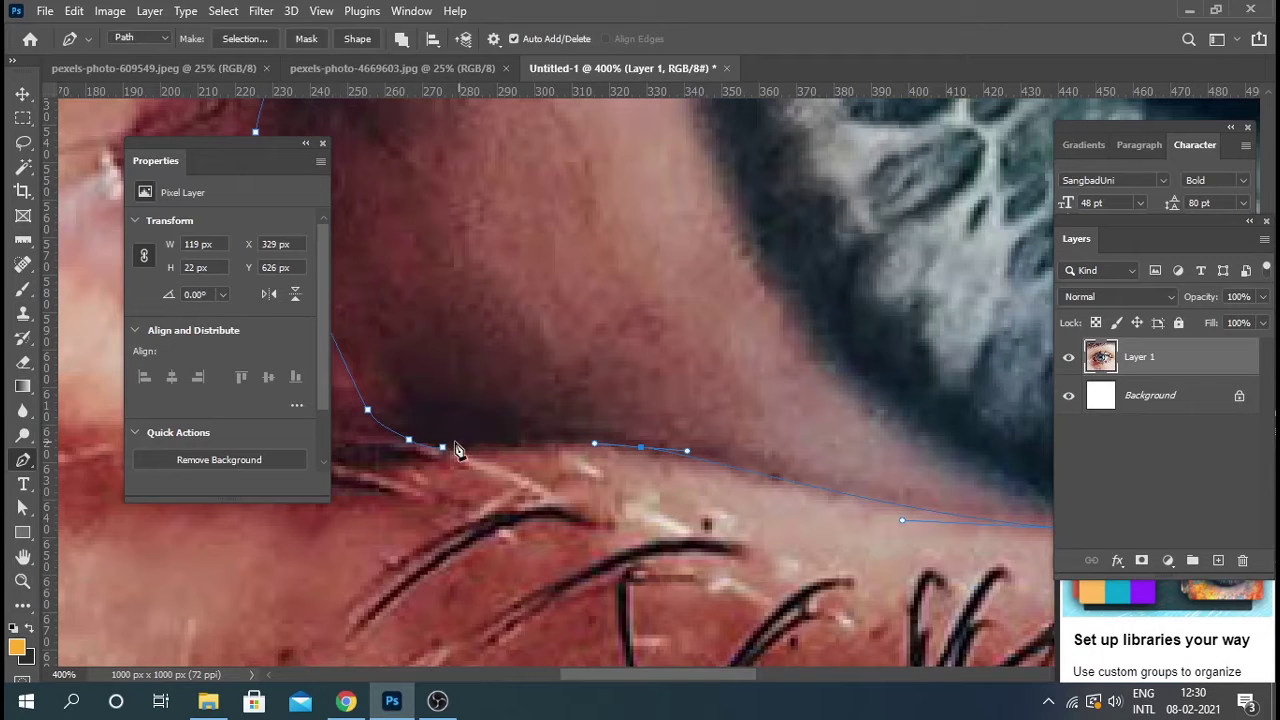
drag(442, 447, 397, 456)
key(ctrl+minus)
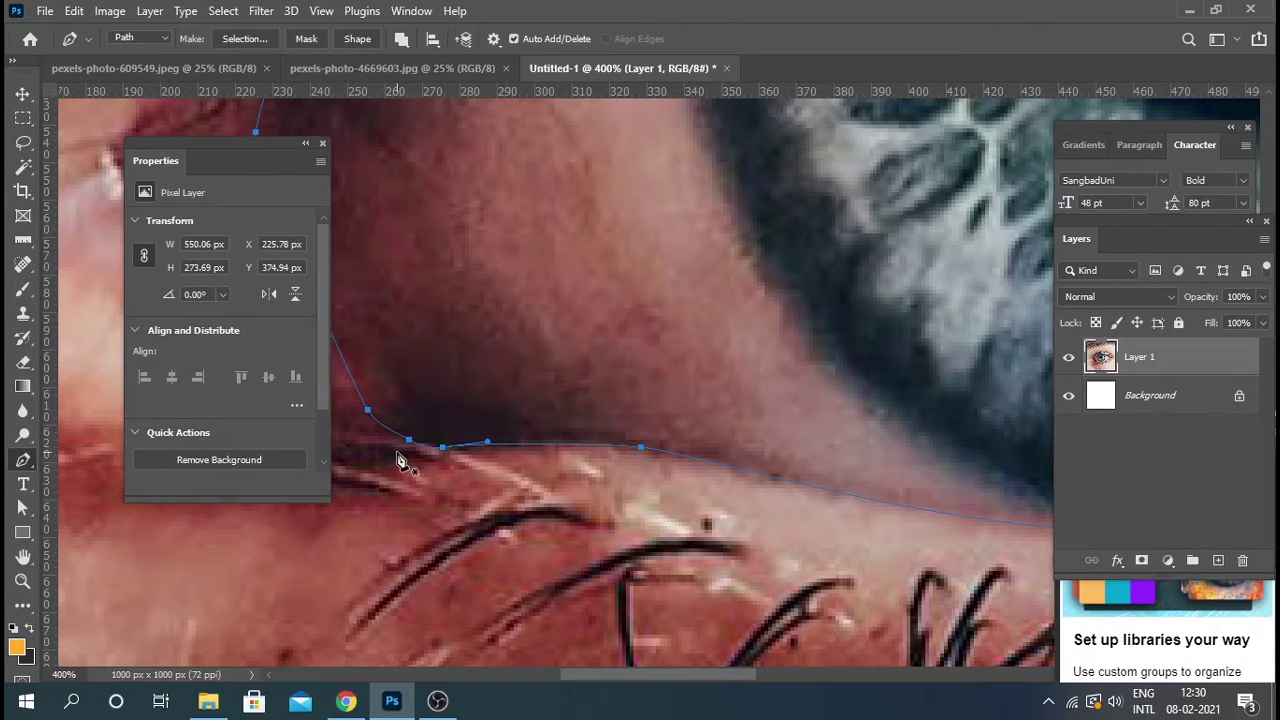
key(ctrl+minus)
key(ctrl+minus)
key(ctrl+minus)
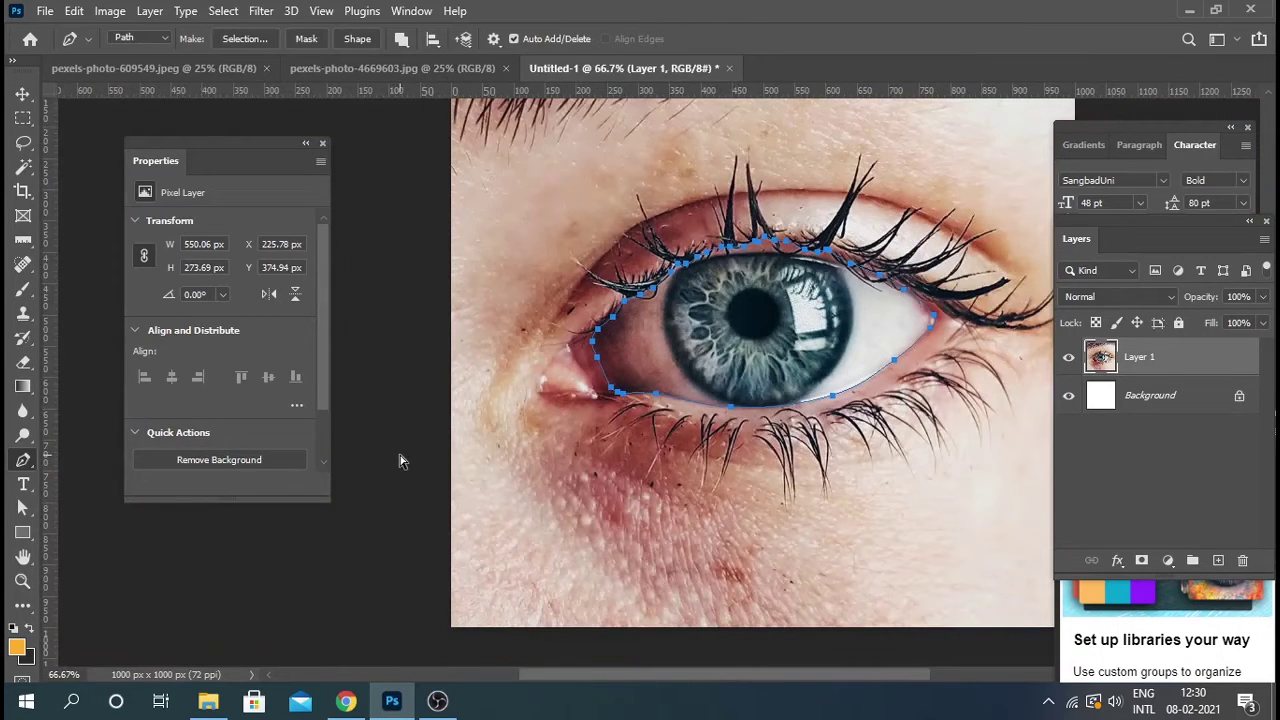
Step: Turn the outline into a selection and fill it dark grey on new Layer 2
key(ctrl+Return)
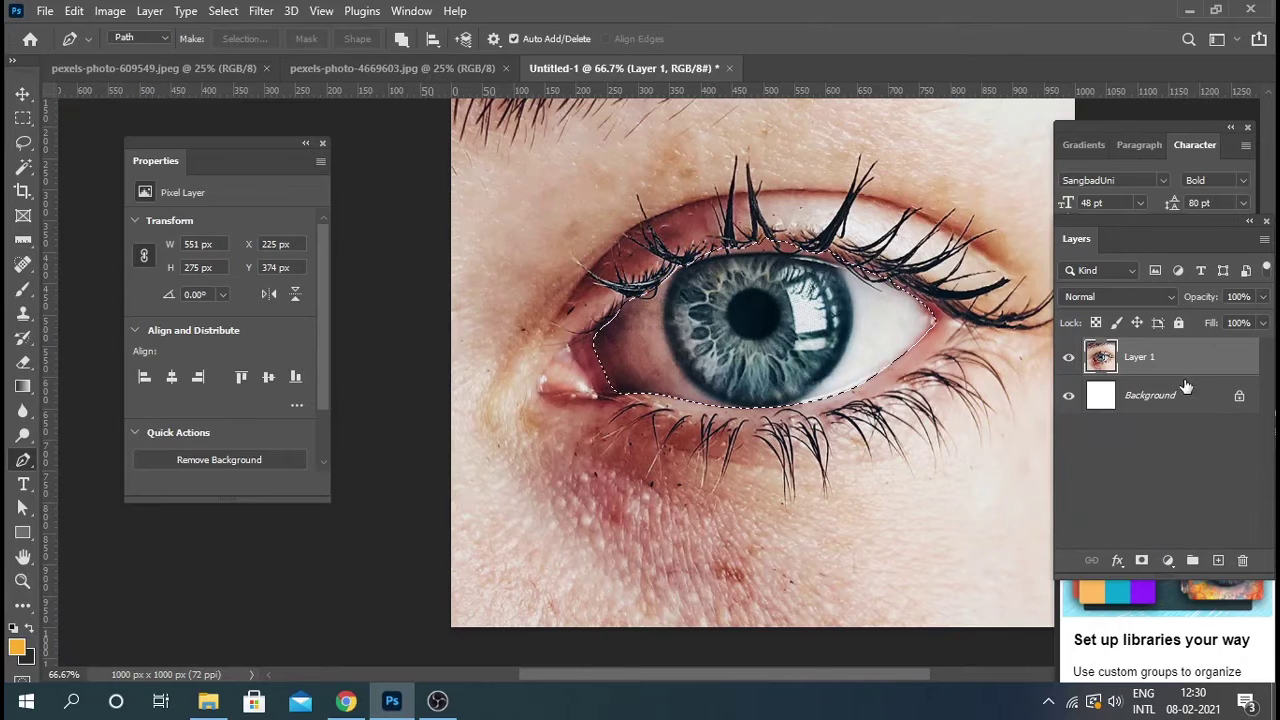
click(1217, 561)
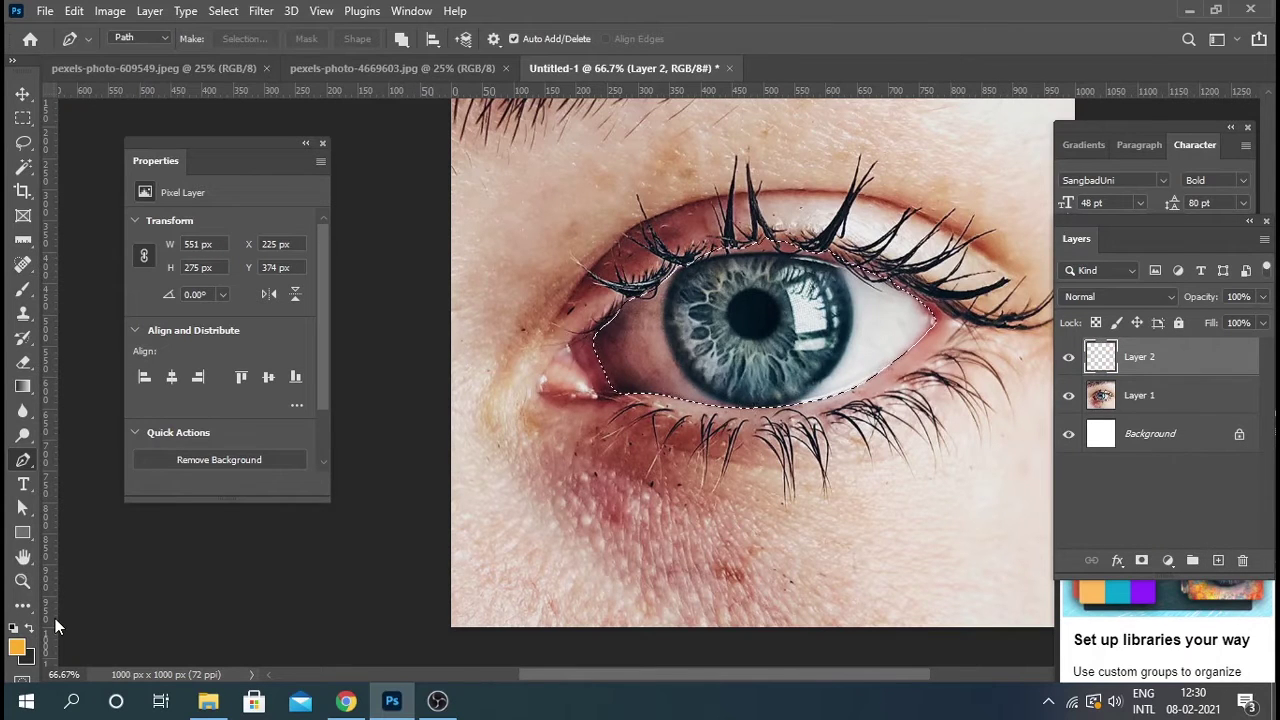
key(ctrl+BackSpace)
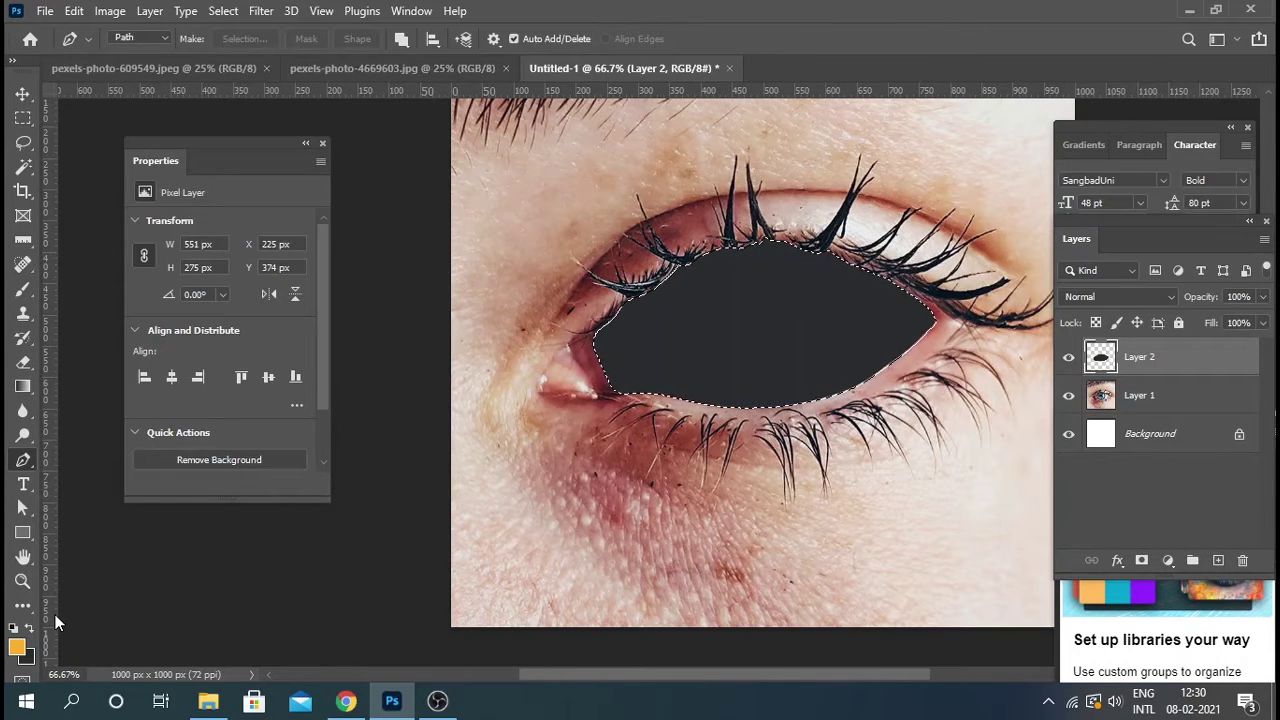
key(ctrl+d)
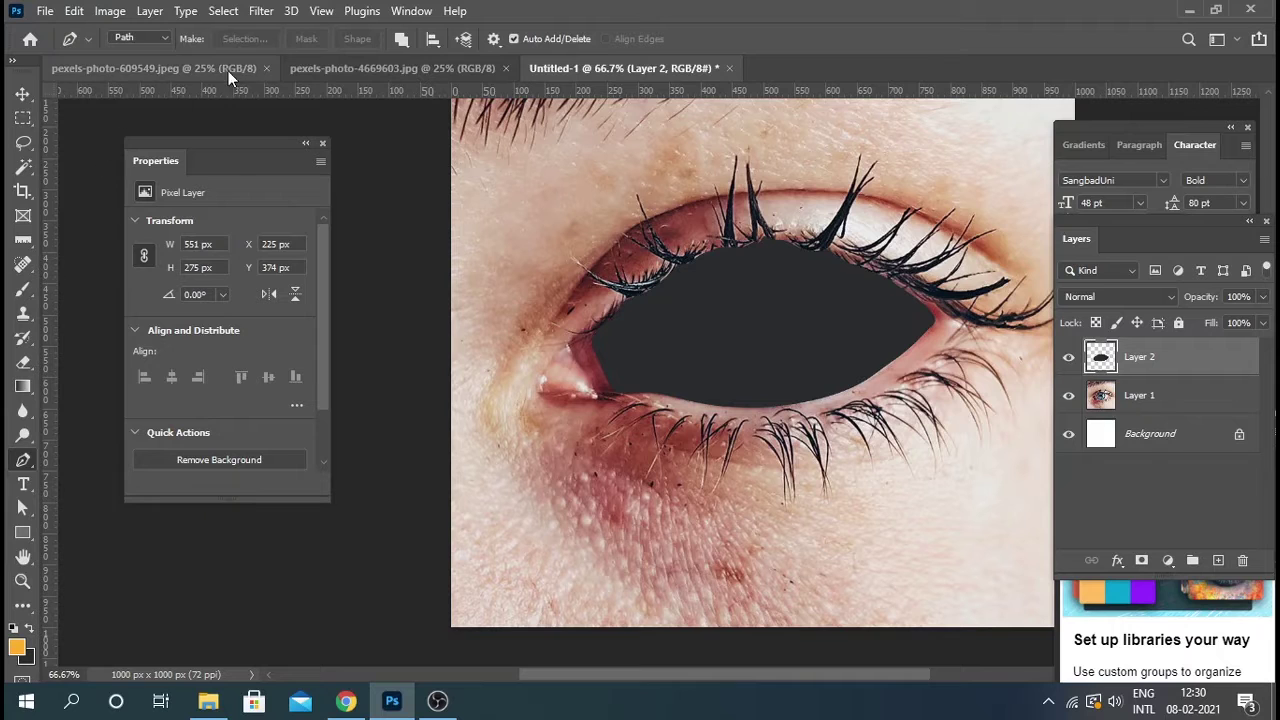
Step: In the boat photo, select a square around the boat and its wake
click(323, 70)
click(26, 119)
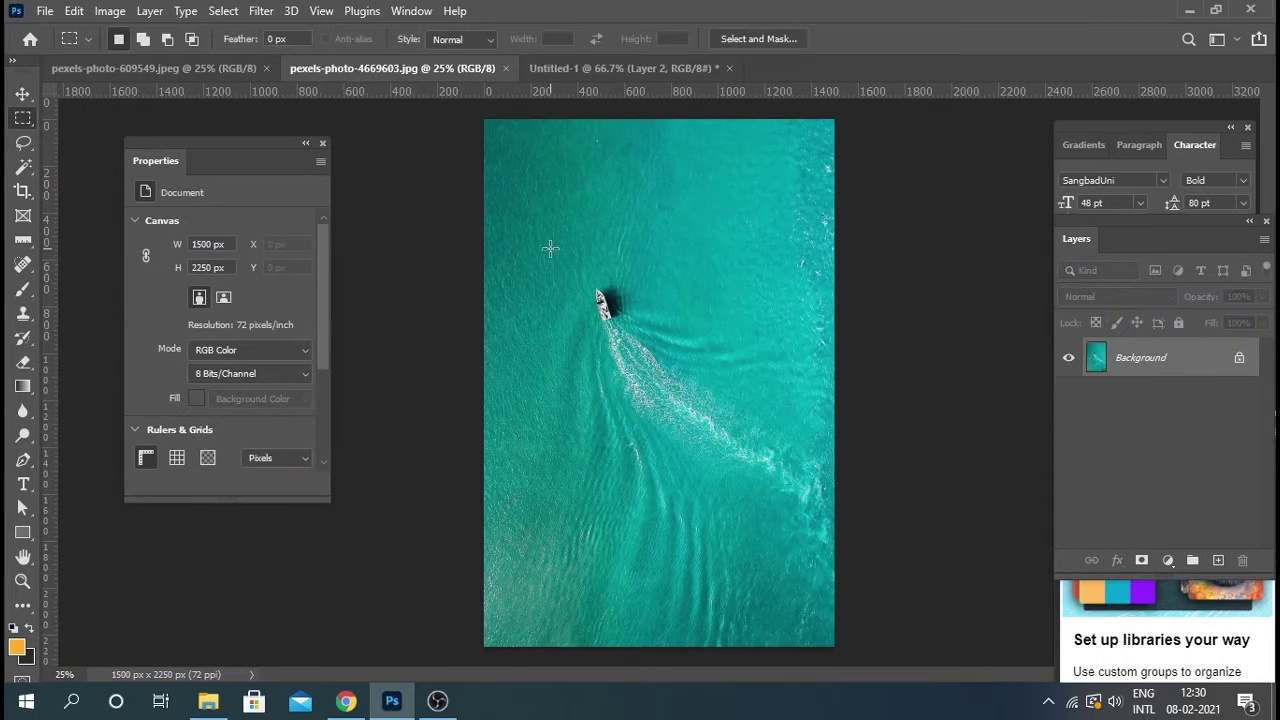
mouse_move(551, 247)
mouse_down()
mouse_move(752, 440)
mouse_move(676, 382)
mouse_up()
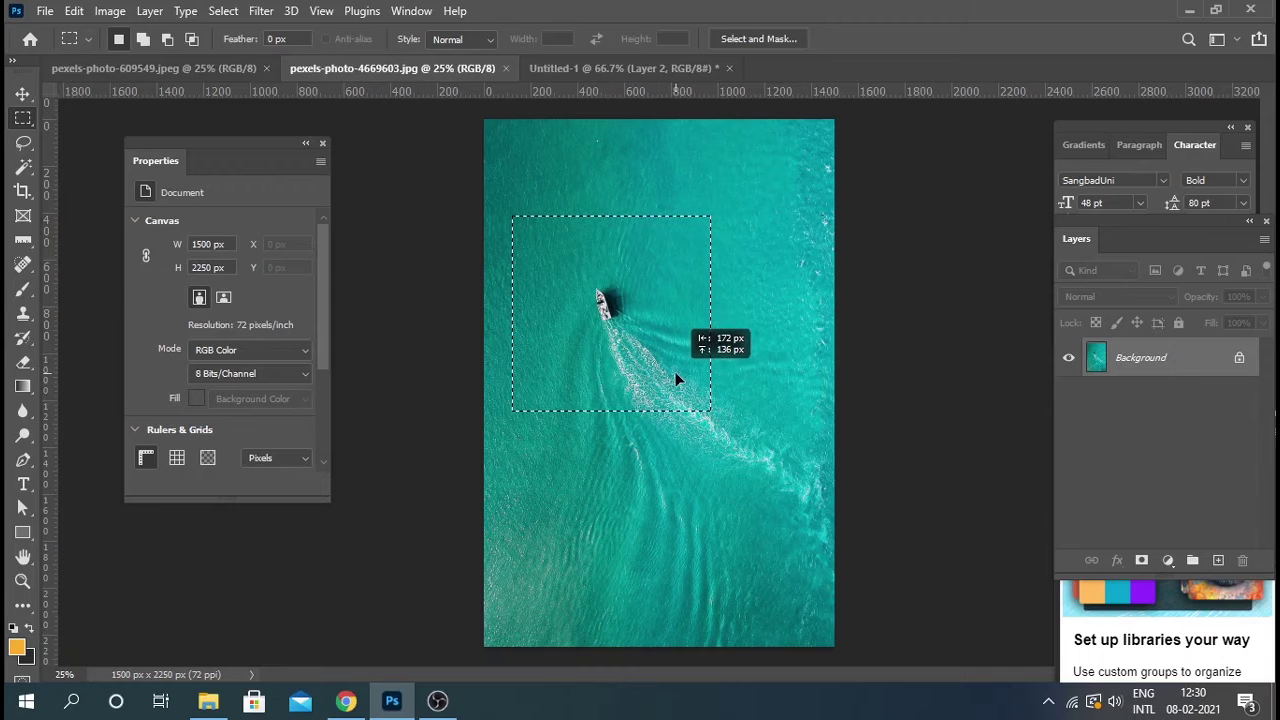
Step: Paste the boat photo into Untitled-1 as Layer 3, clipped to Layer 2's eye shape
click(570, 70)
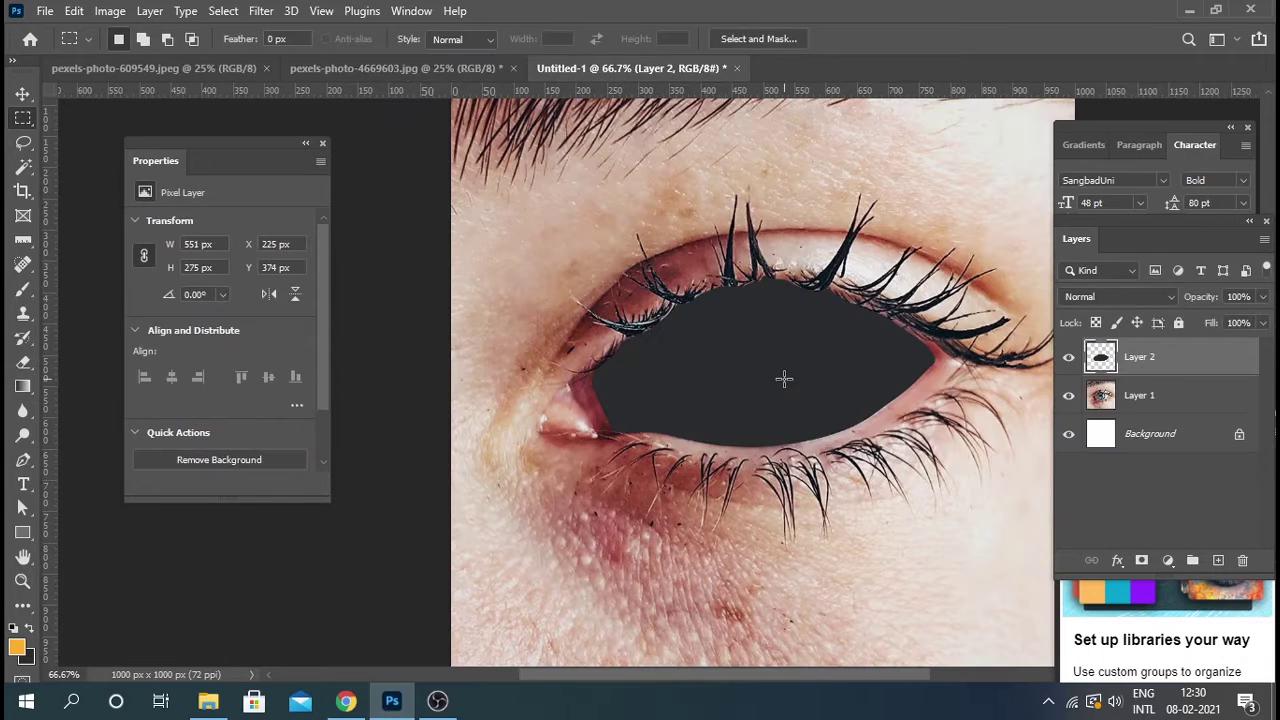
key(v)
key(ctrl+v)
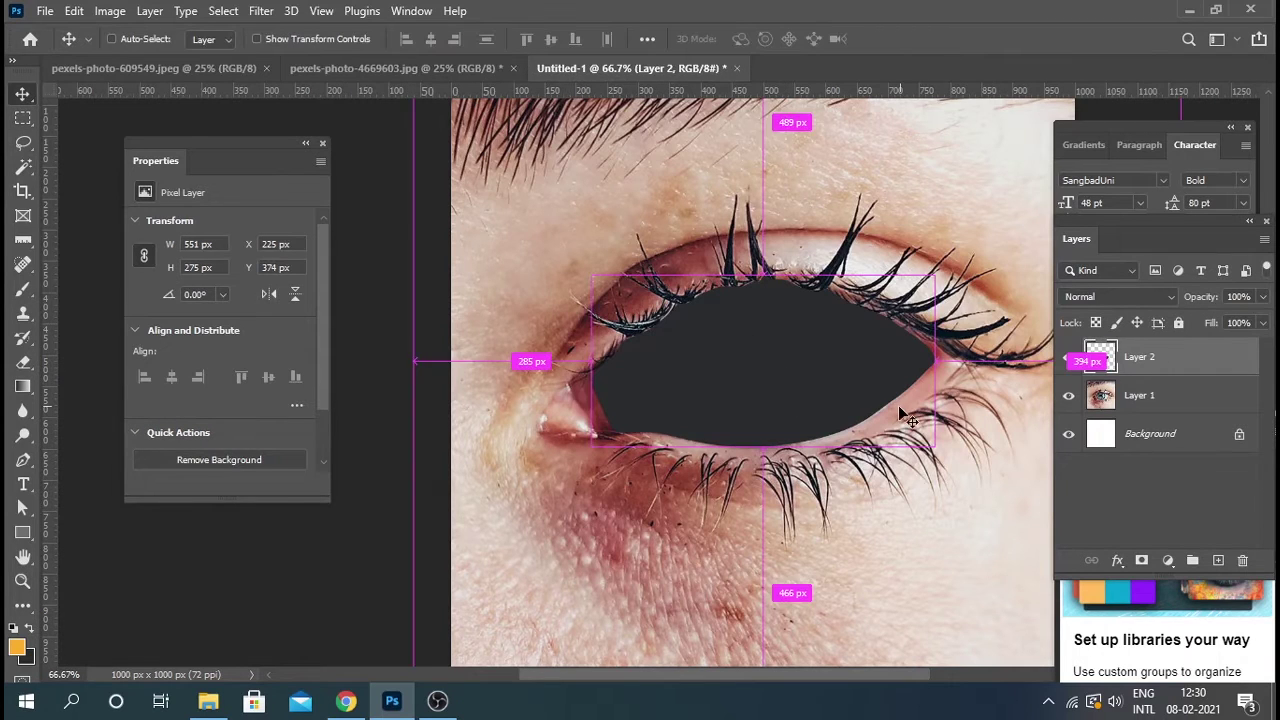
key(ctrl)
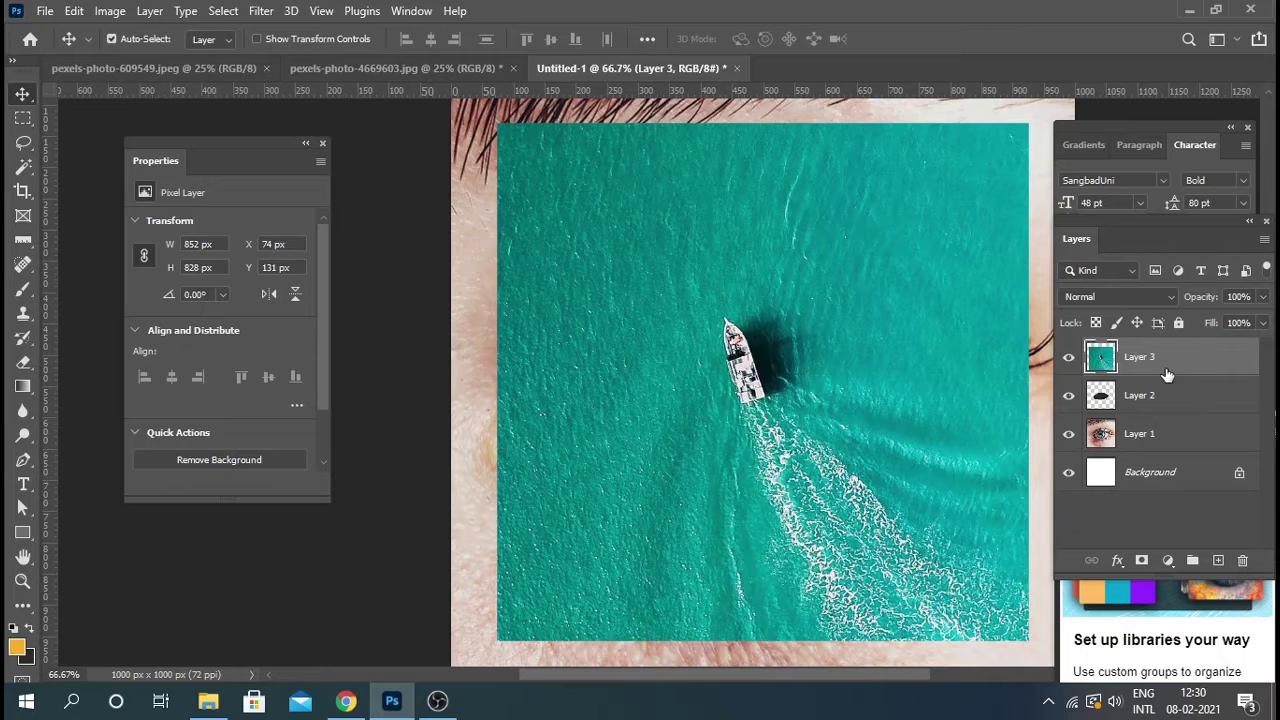
alt+click(1165, 373)
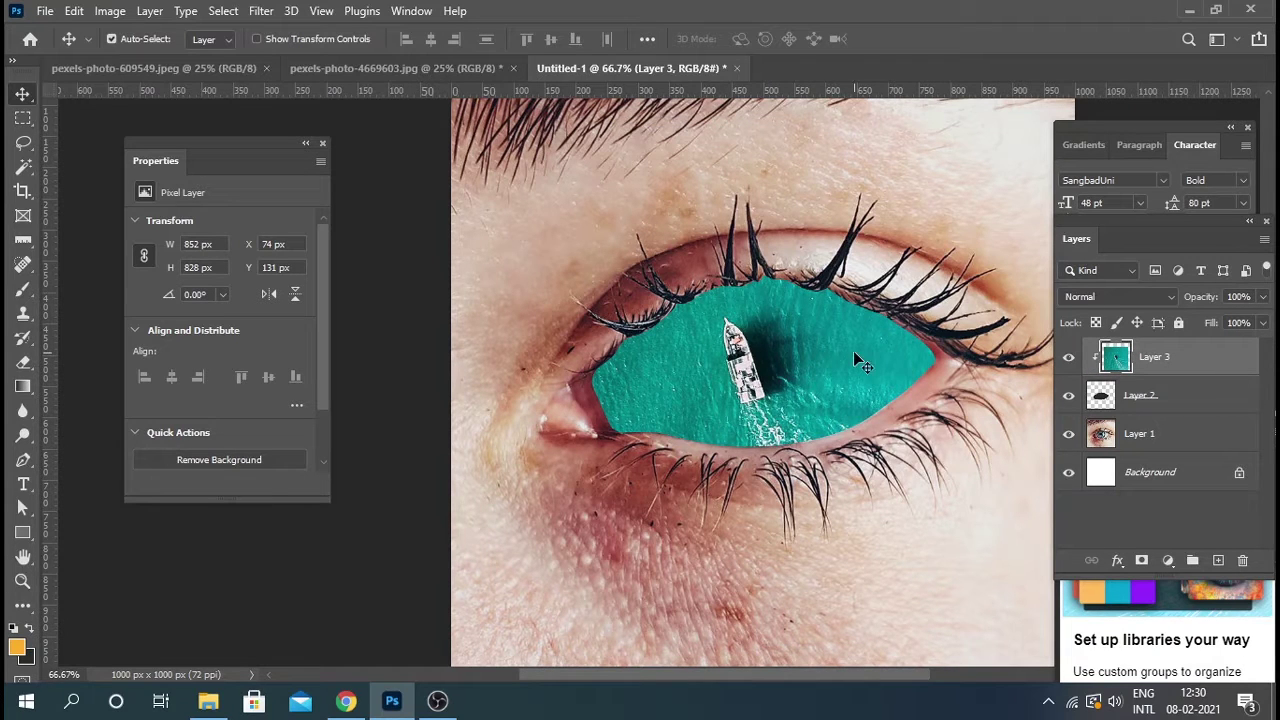
click(1178, 400)
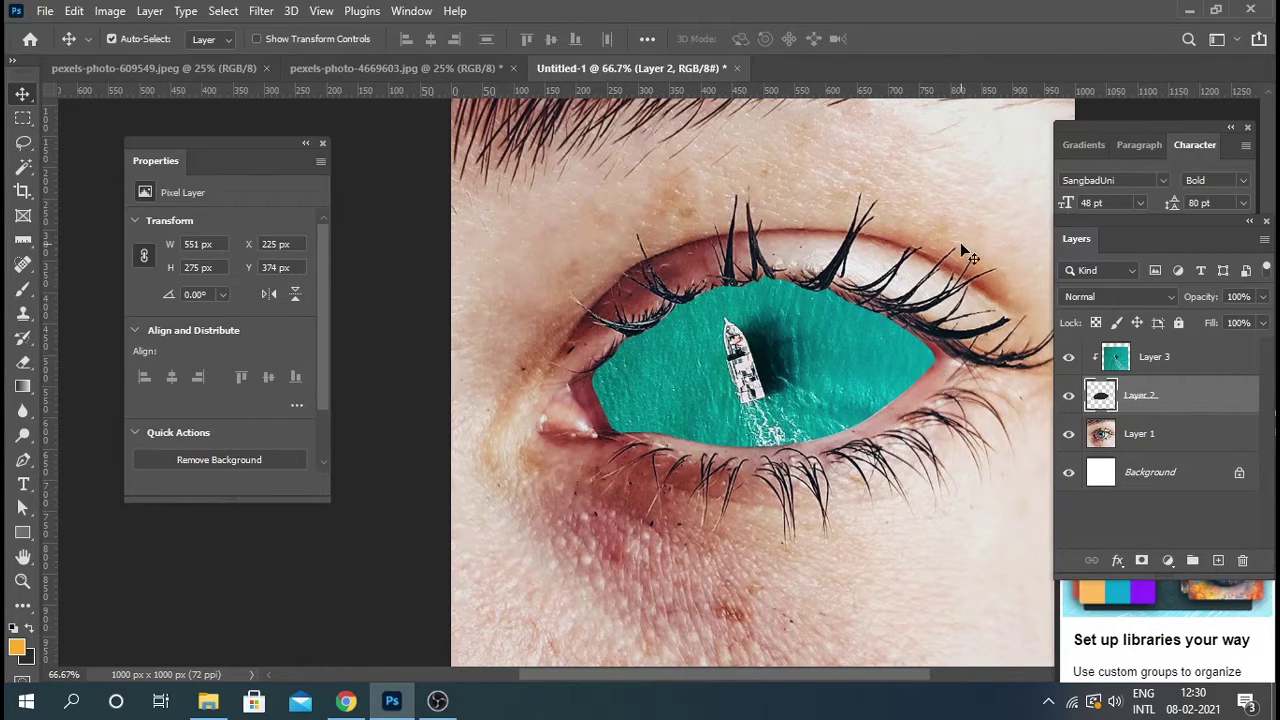
Step: Add a Gradient Map above Layer 1, with its black stop near 21% and orange stop near 90%
click(1172, 438)
click(1167, 561)
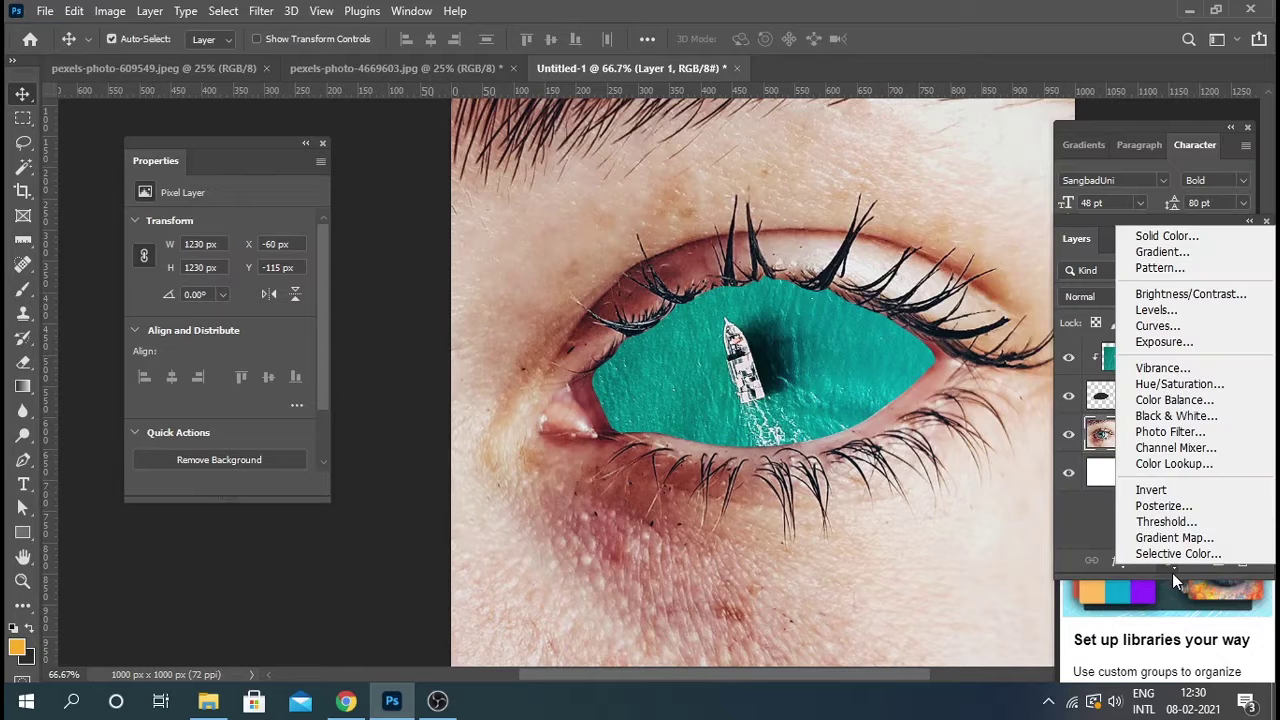
click(1188, 534)
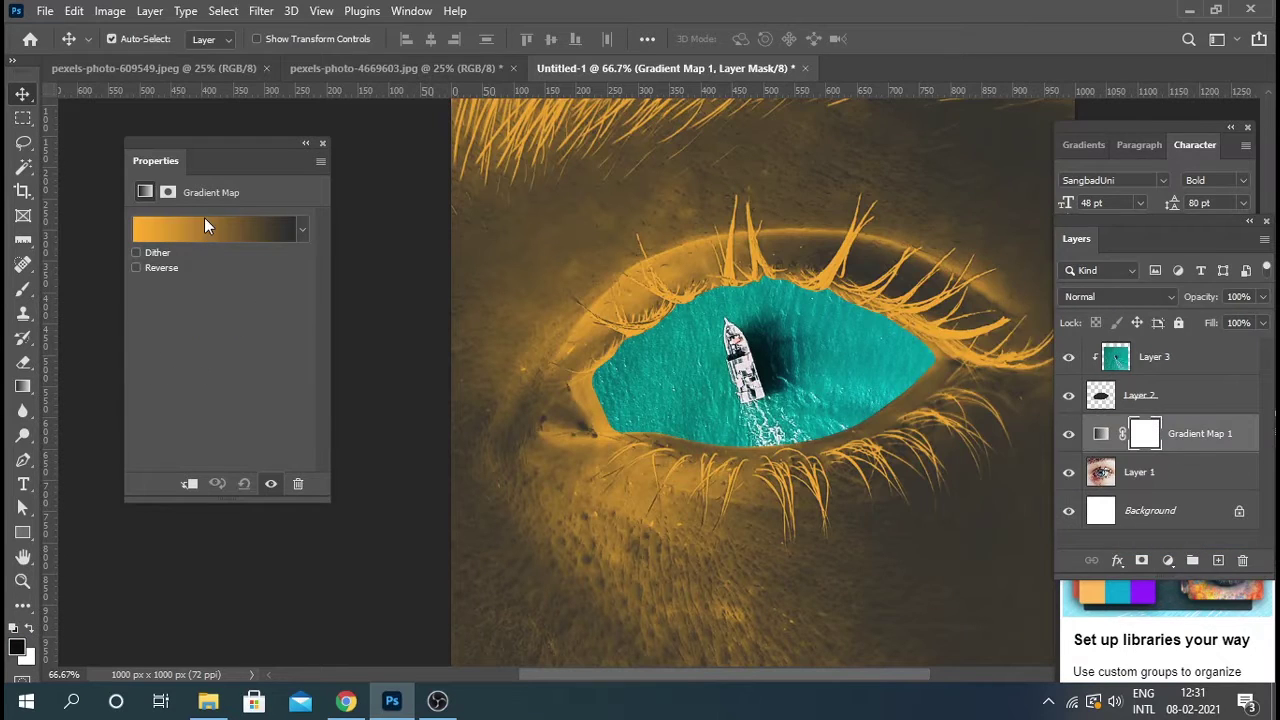
click(205, 222)
drag(803, 483, 1060, 483)
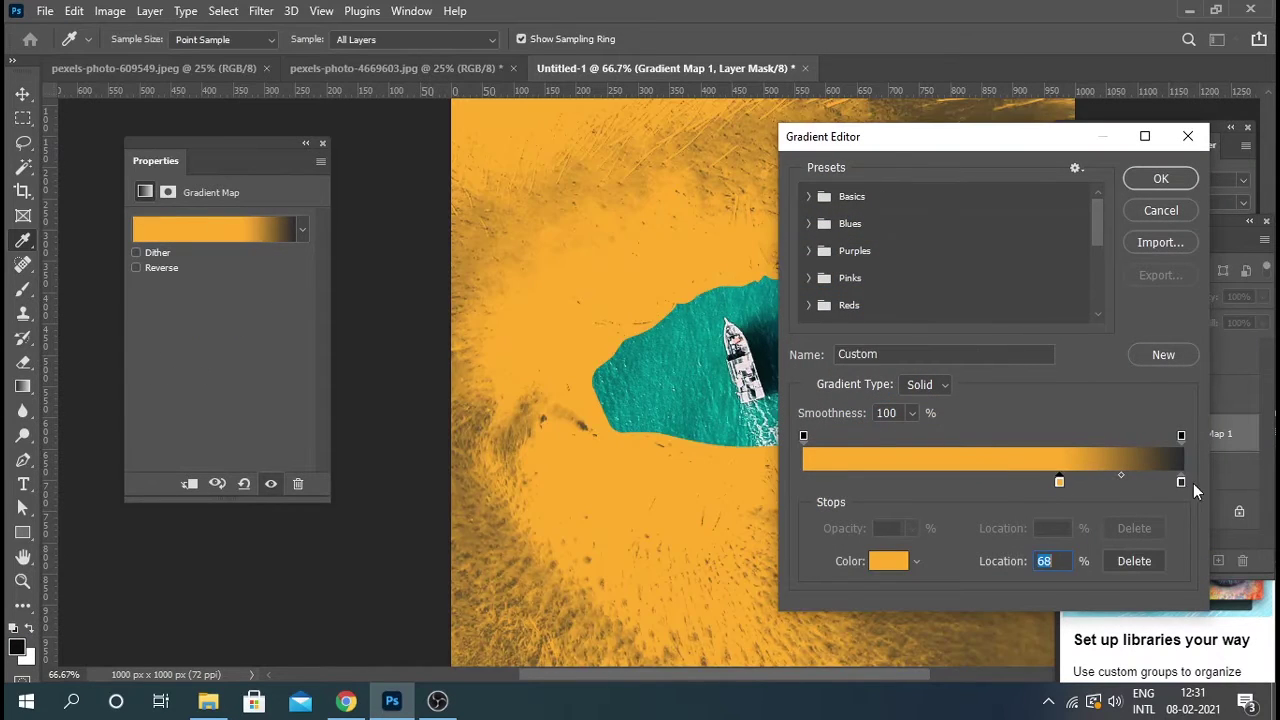
drag(1181, 481, 803, 482)
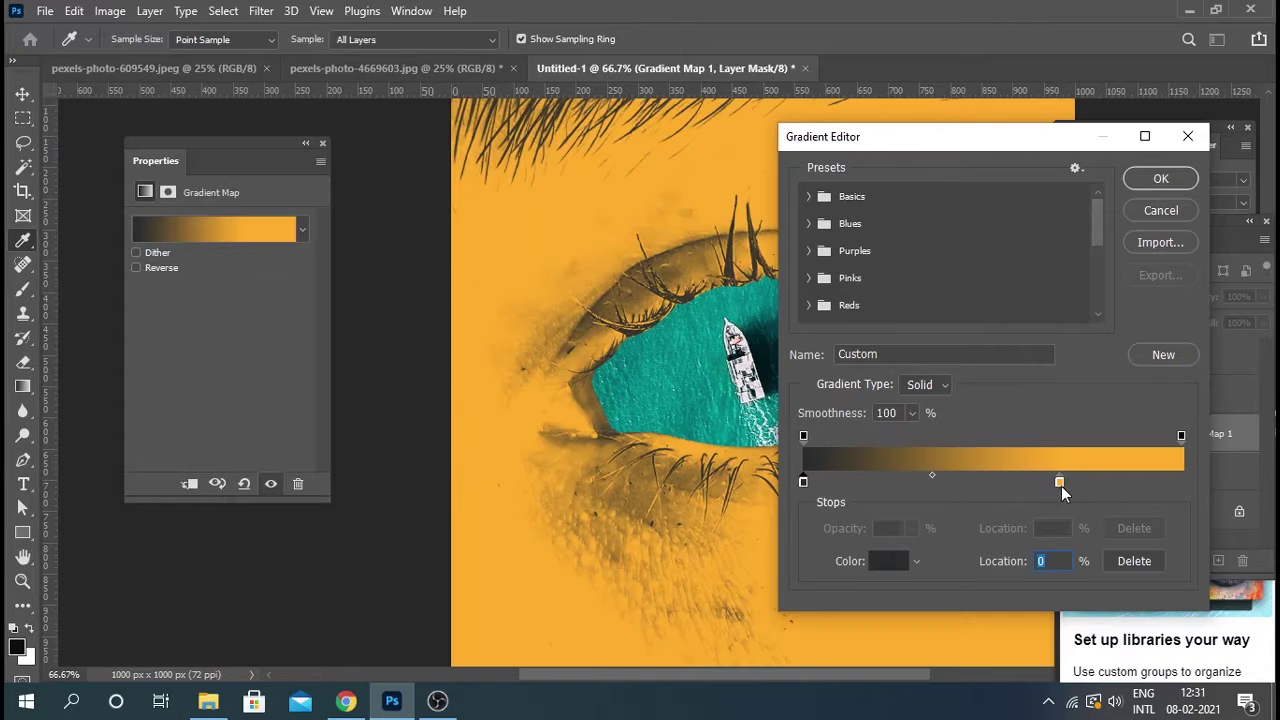
drag(1060, 483, 1181, 483)
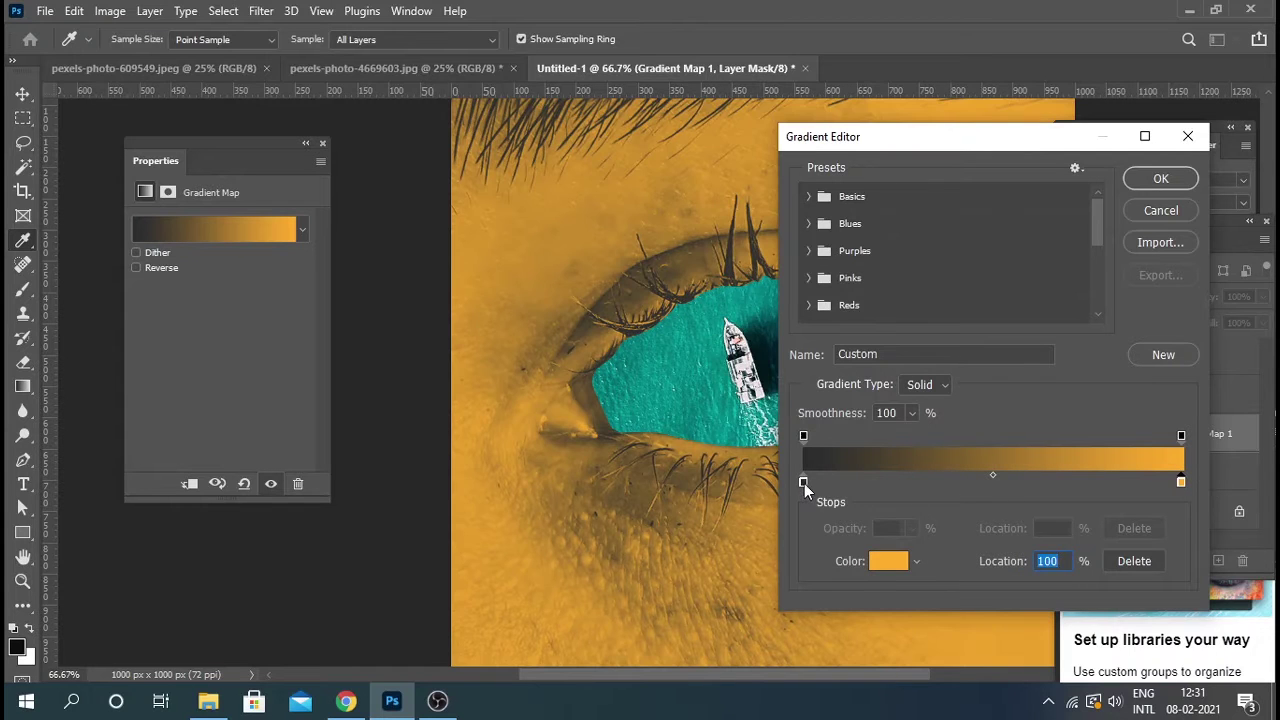
drag(803, 483, 882, 483)
drag(1181, 483, 1143, 483)
Step: Recolour the orange gradient stop to bright turquoise teal (13cac4)
click(894, 561)
drag(943, 477, 952, 418)
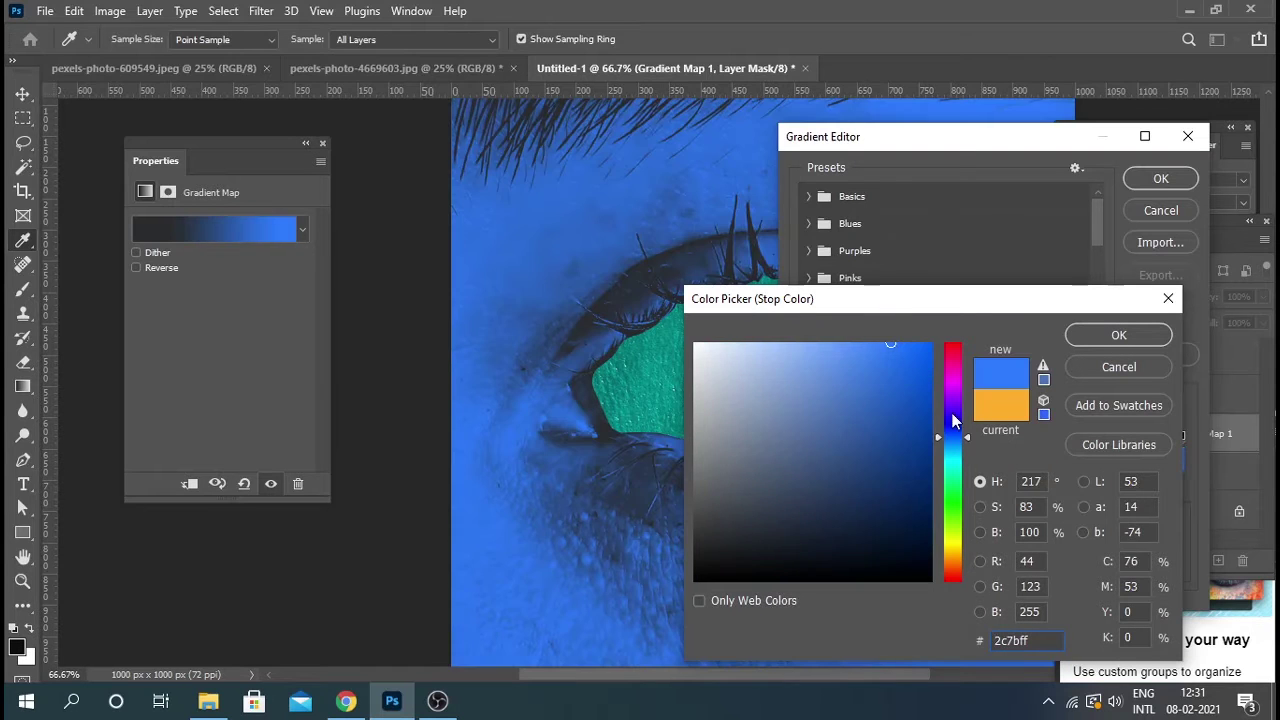
click(958, 464)
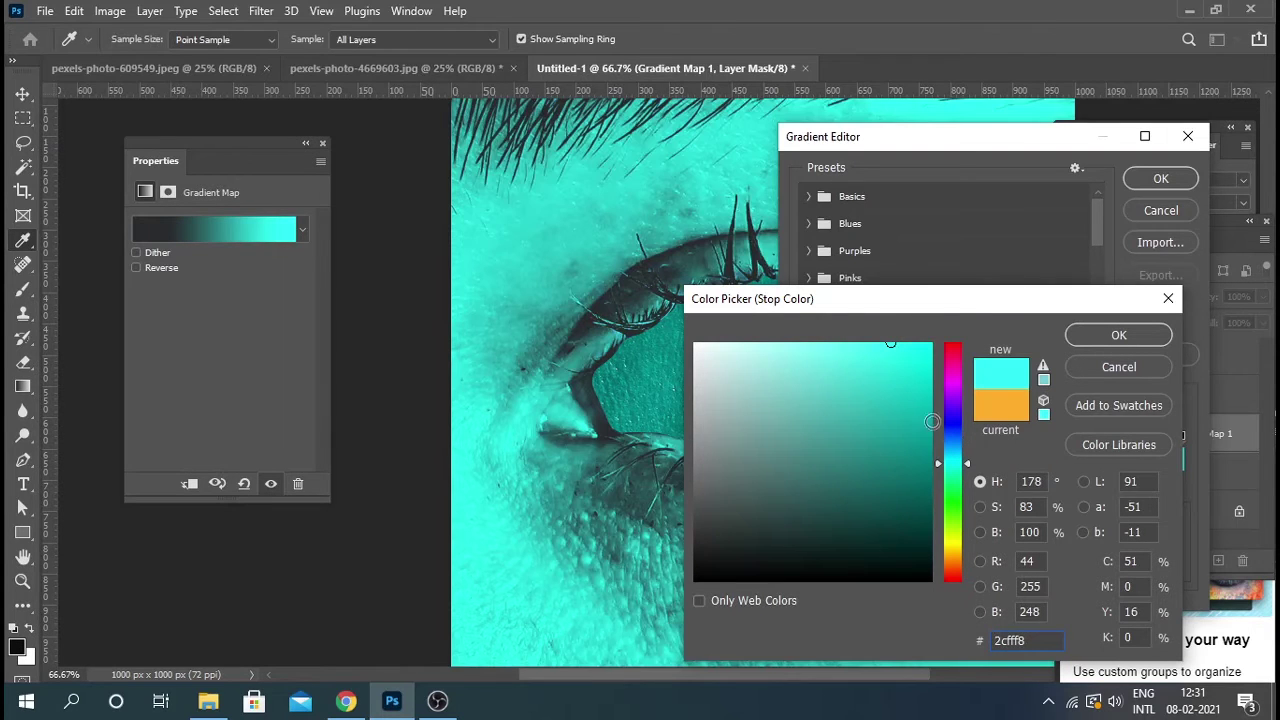
click(911, 392)
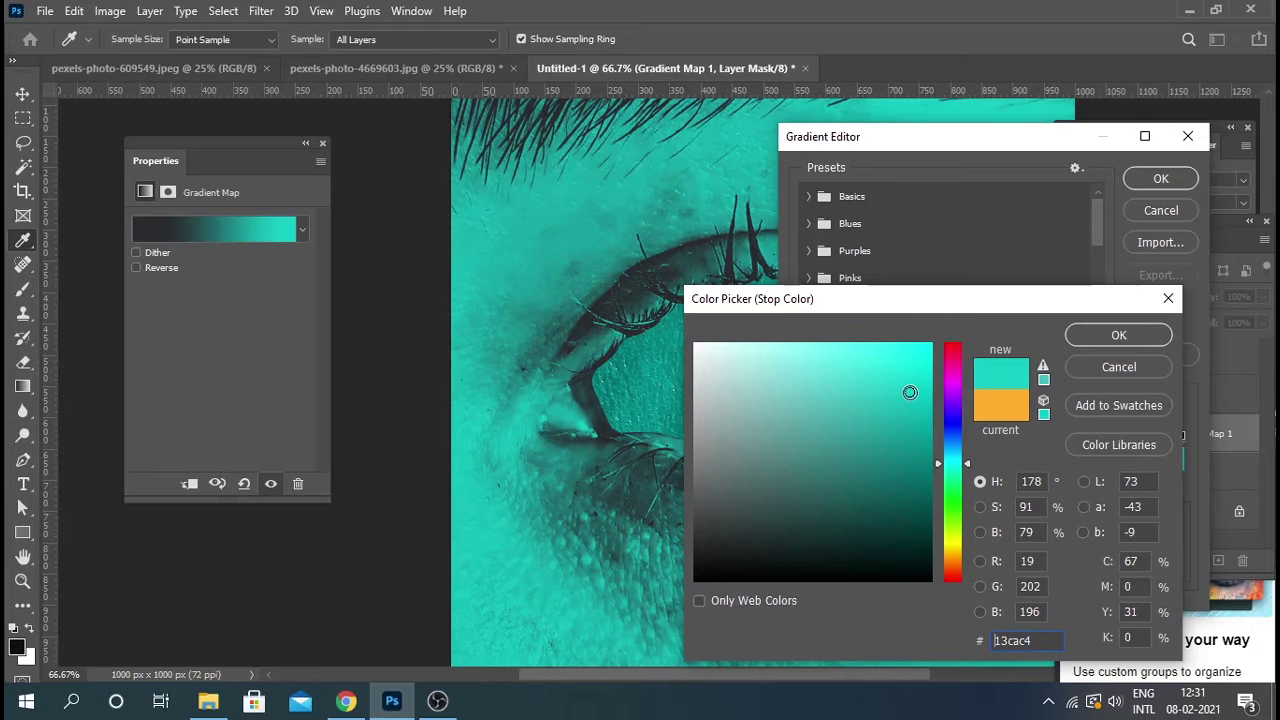
click(1116, 338)
Step: Add a very dark teal stop near 33% and apply the gradient map
drag(883, 483, 928, 481)
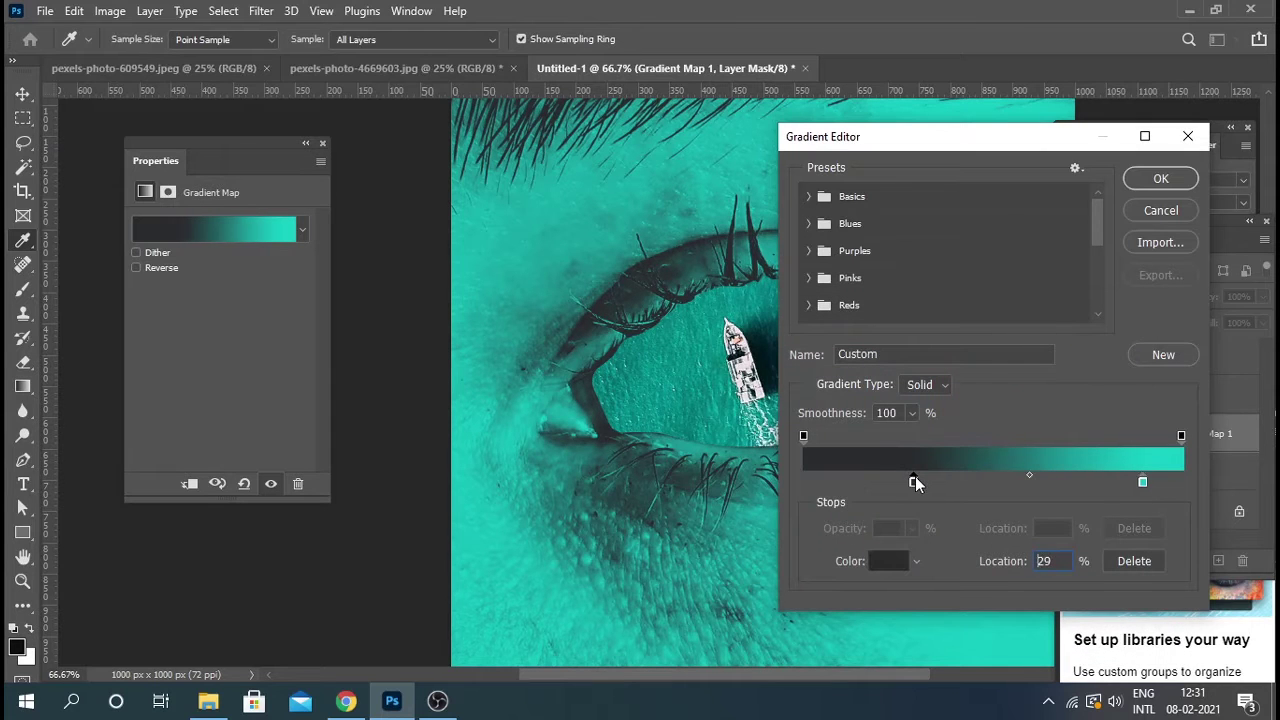
click(888, 561)
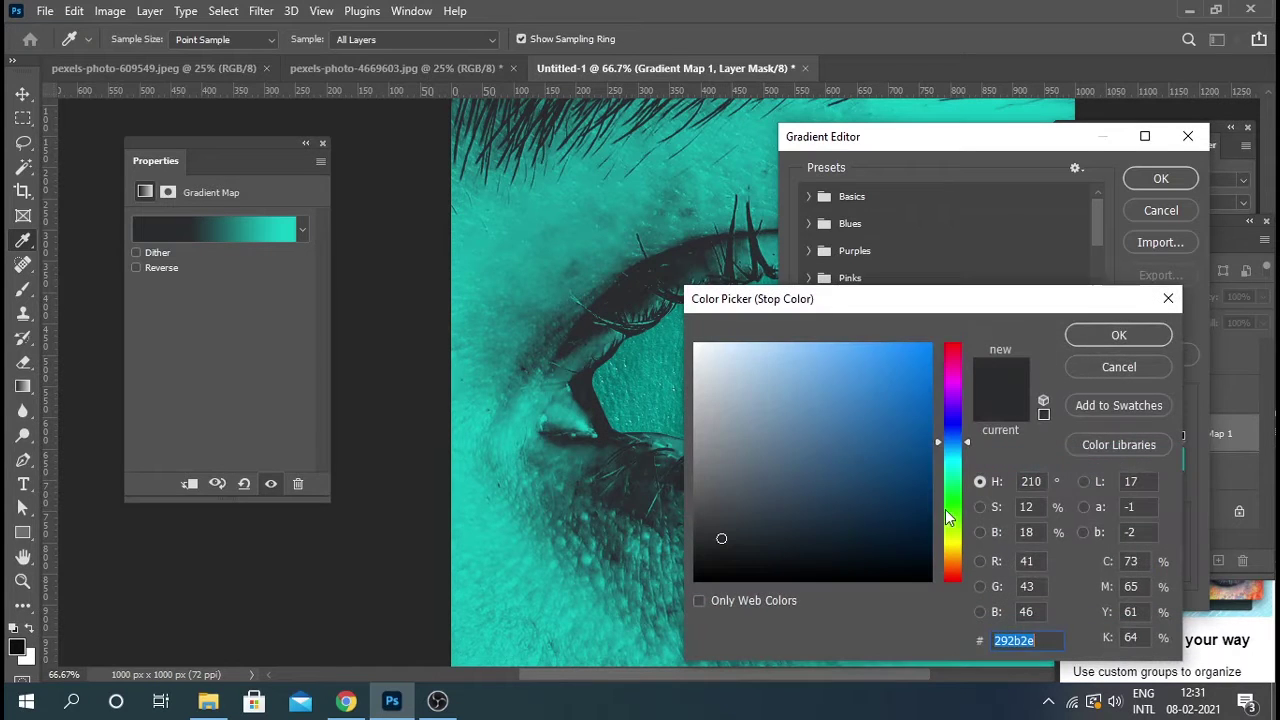
click(952, 457)
click(928, 558)
drag(929, 556, 930, 550)
click(1119, 335)
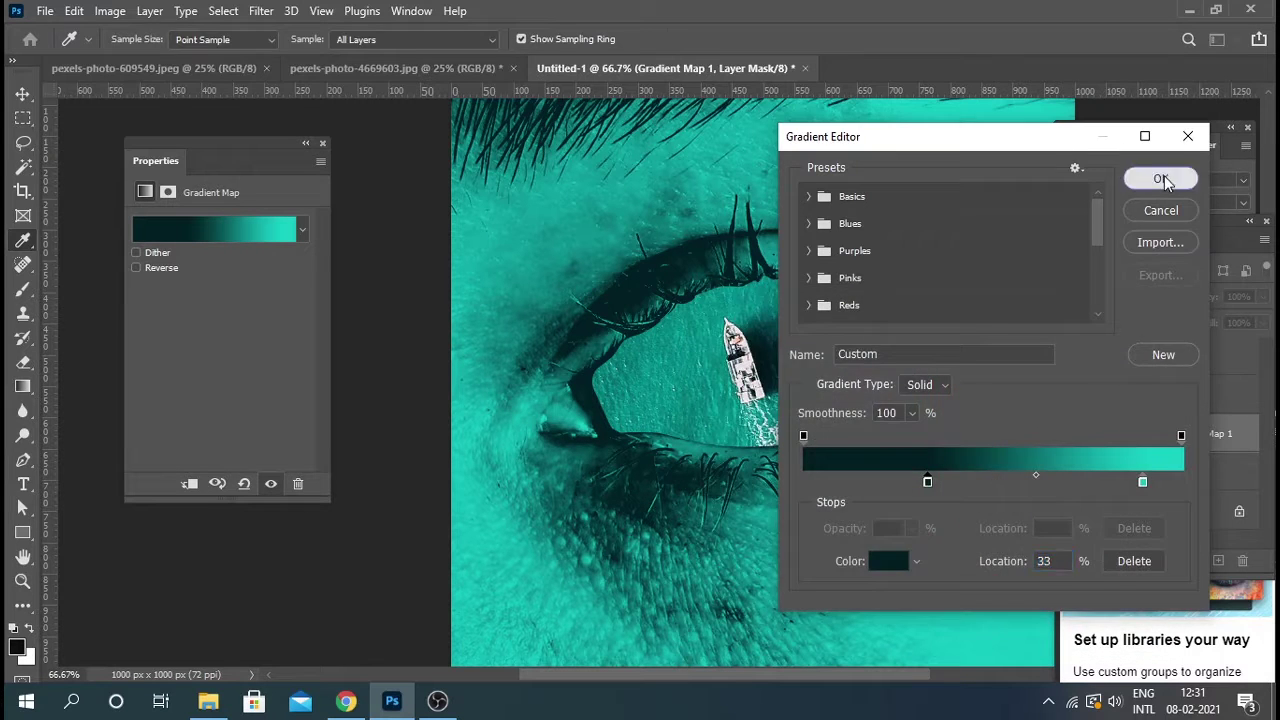
click(1161, 178)
Step: Select Layer 3, the sea photo, and glance at its layer effects list
key(v)
click(877, 351)
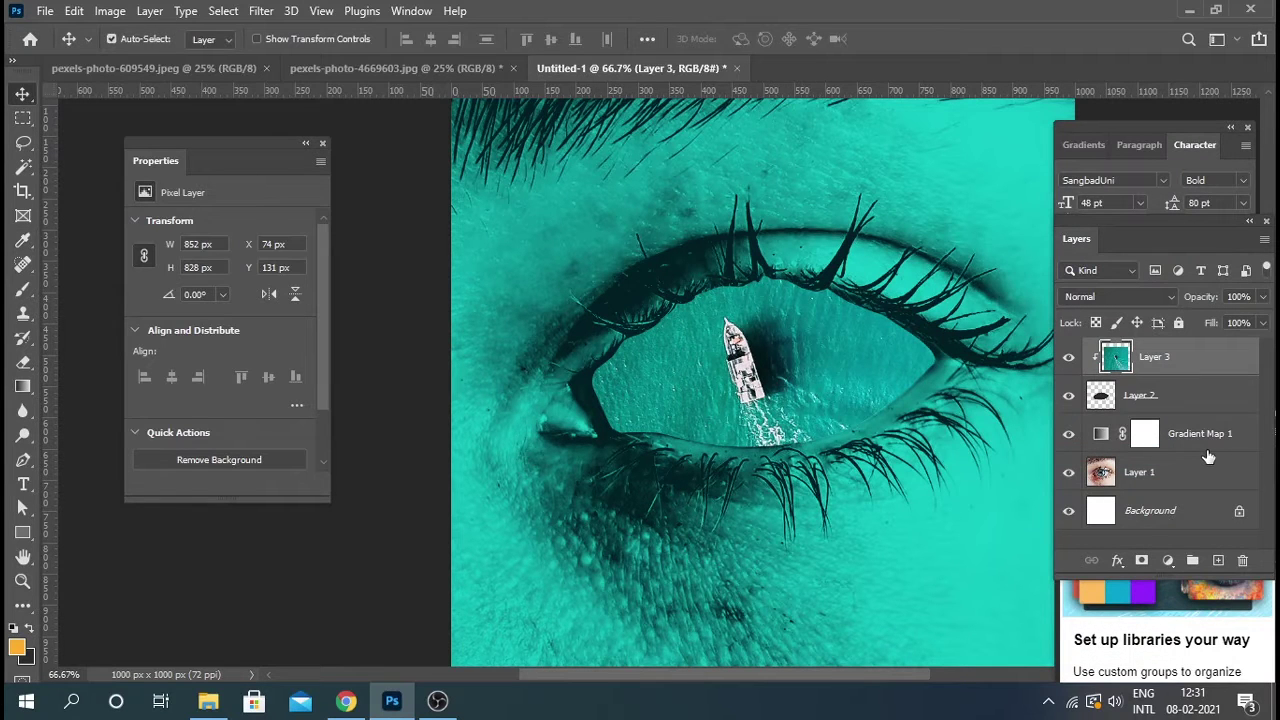
click(1118, 561)
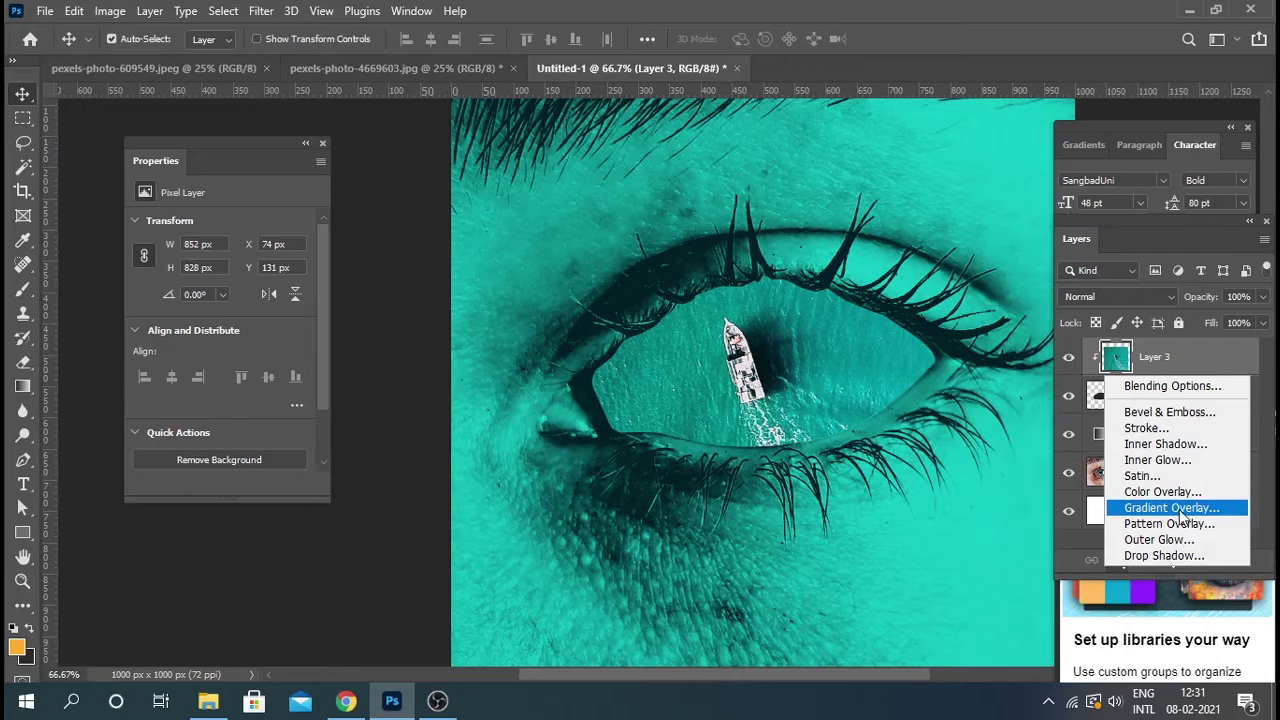
click(854, 377)
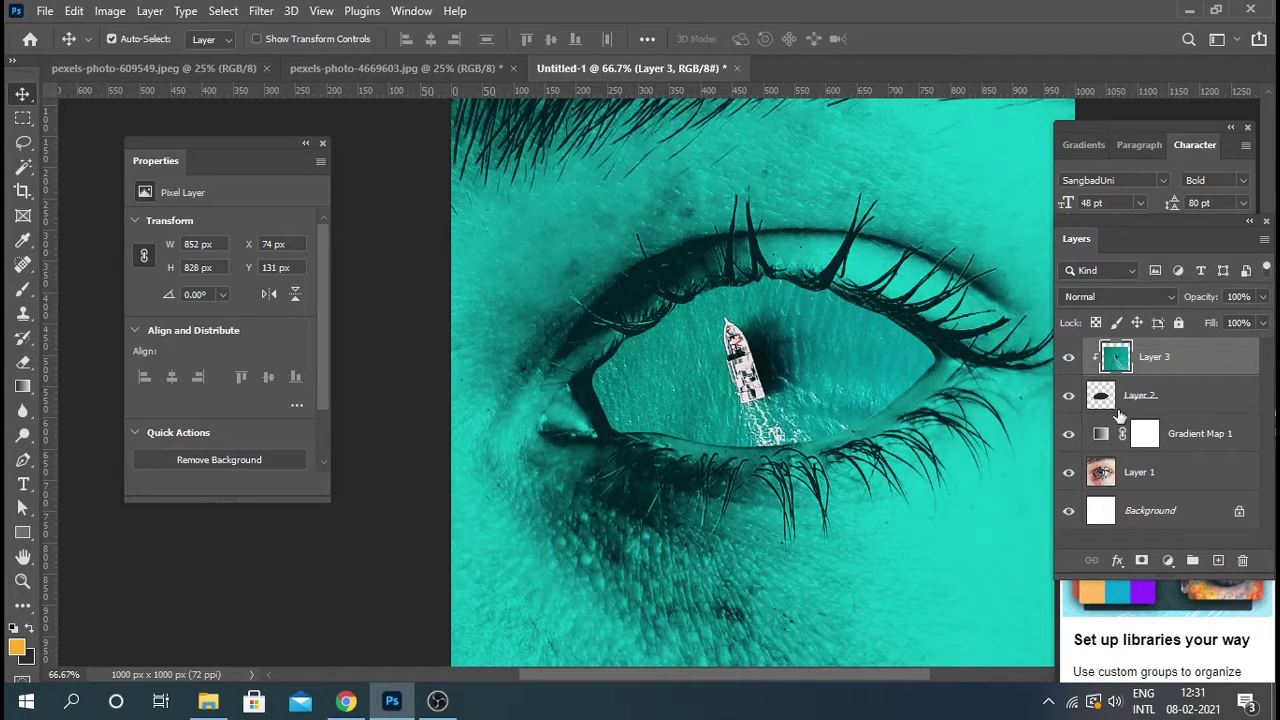
Step: Preview Layer 2 blend modes such as Dissolve, then return it to Normal
click(1166, 410)
click(1121, 303)
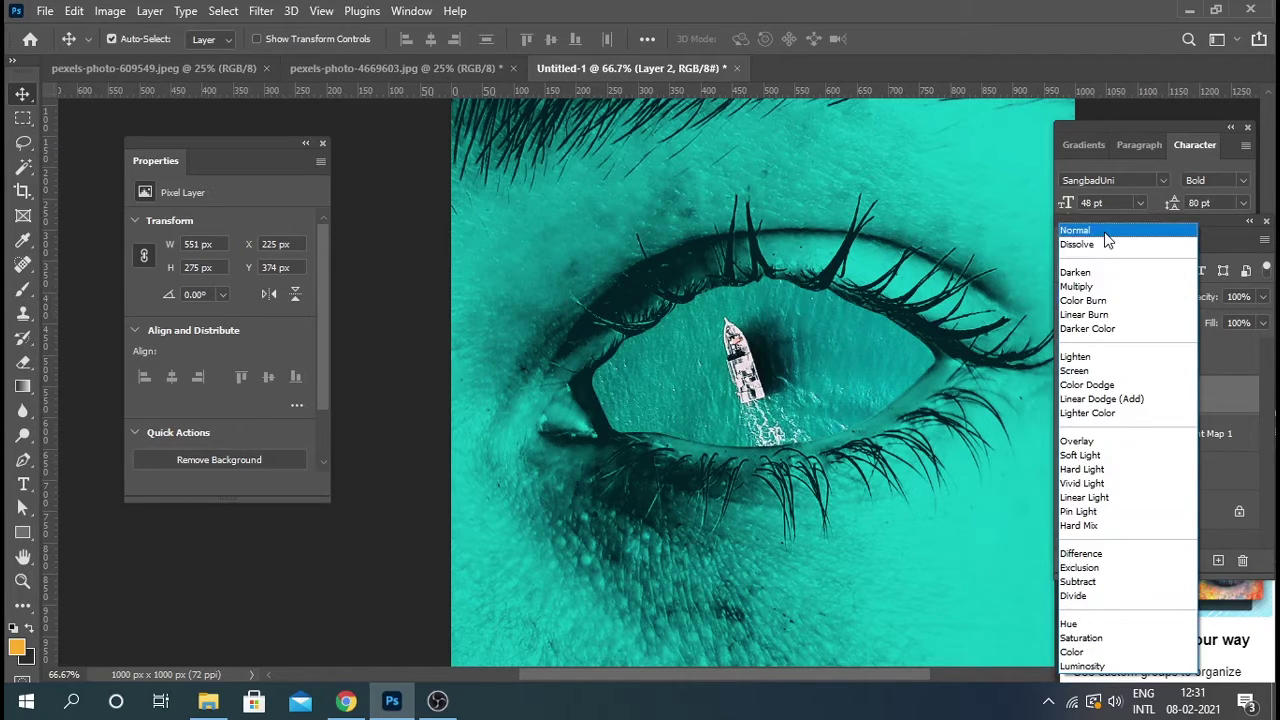
click(1107, 243)
key(Down)
key(Down)
key(Down)
key(Down)
key(Down)
key(Down)
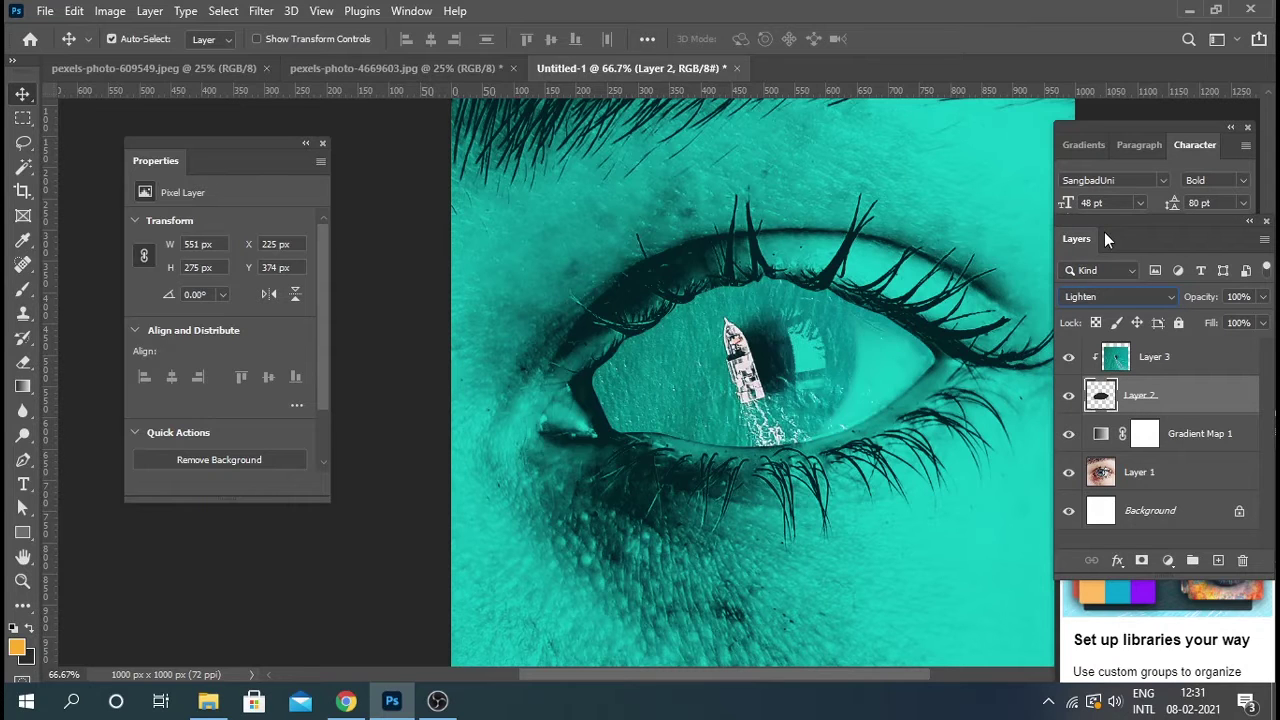
key(Down)
key(Down)
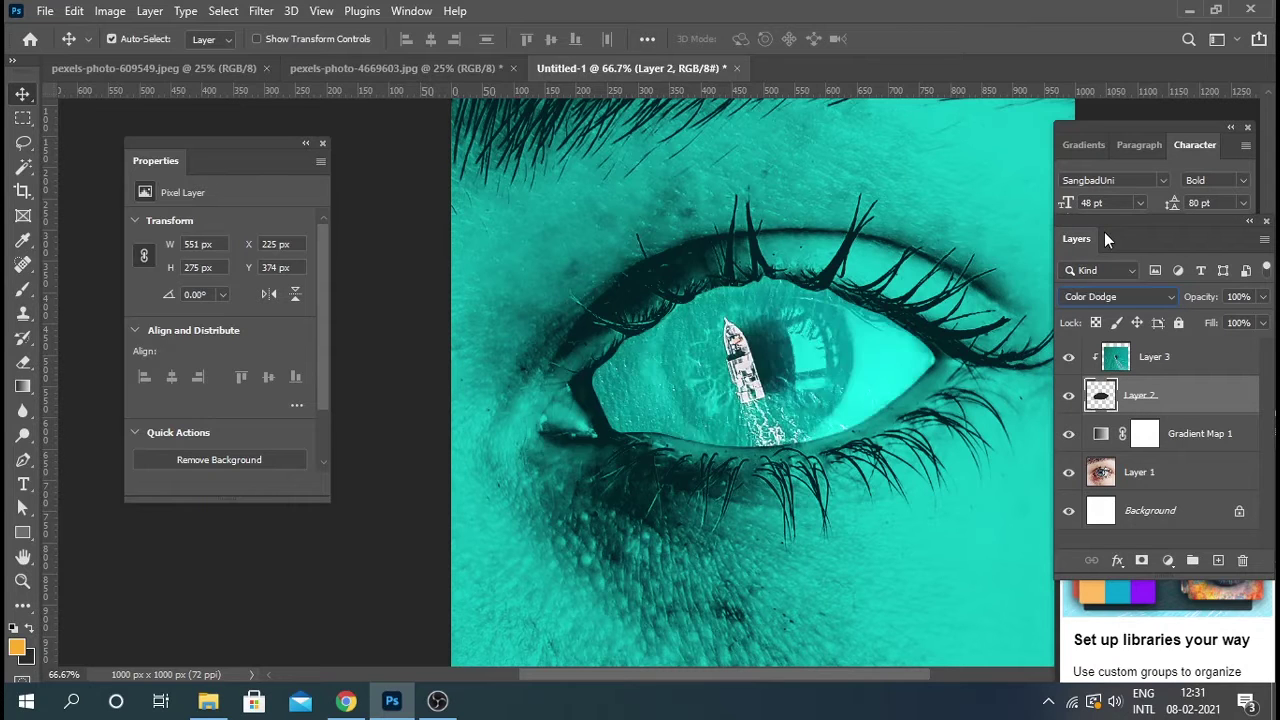
key(Down)
click(1104, 292)
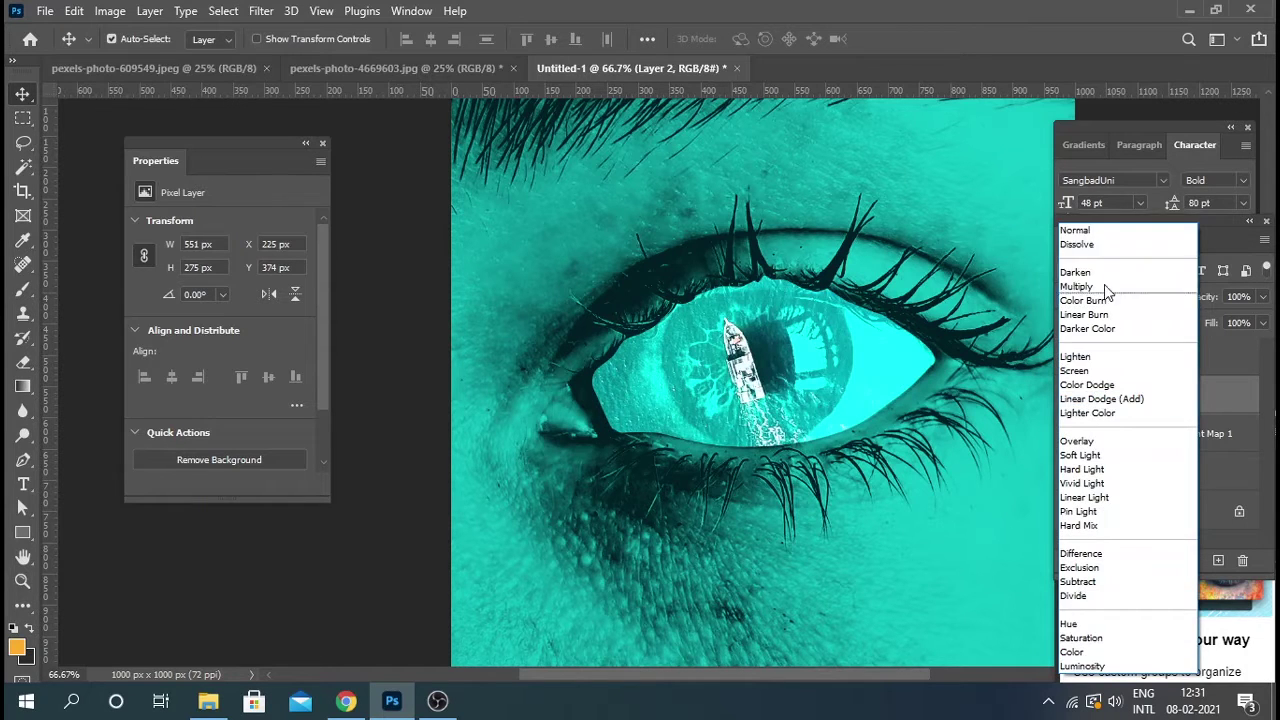
click(1090, 229)
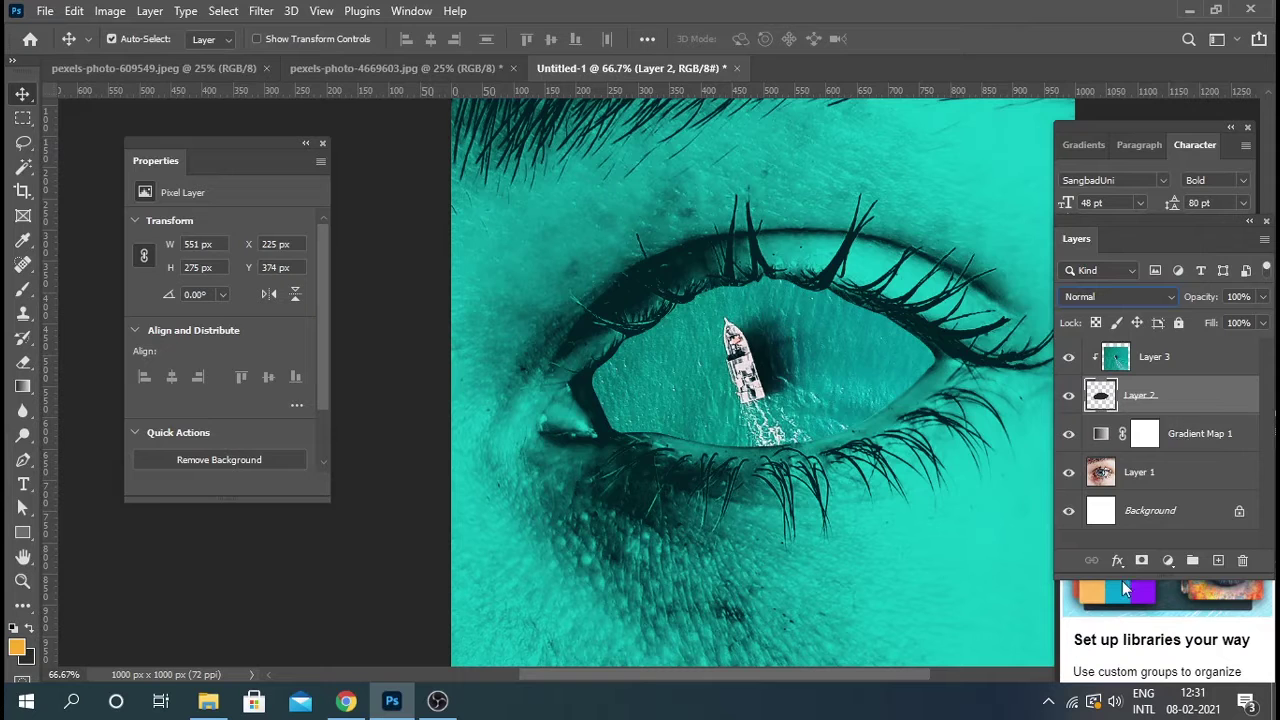
click(1118, 561)
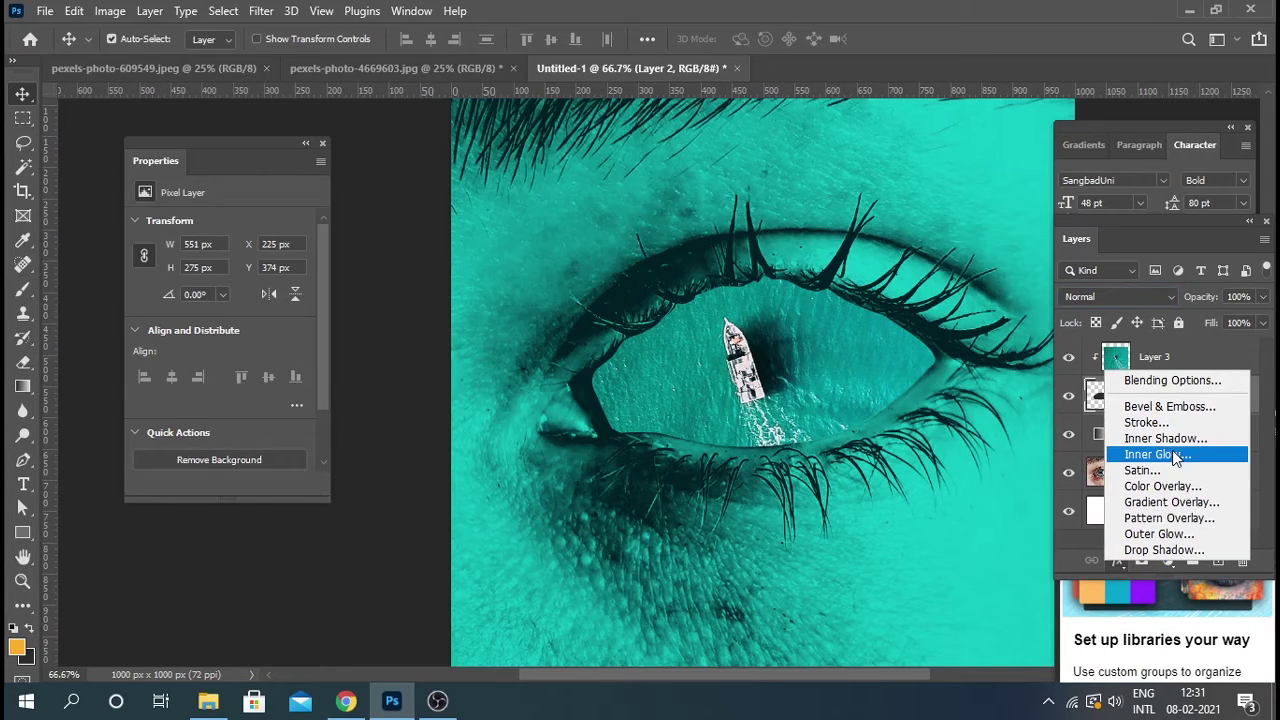
Step: Give Layer 2 a black Inner Shadow: 100% opacity, 20 px distance, 23% choke, 131 px size
click(1170, 439)
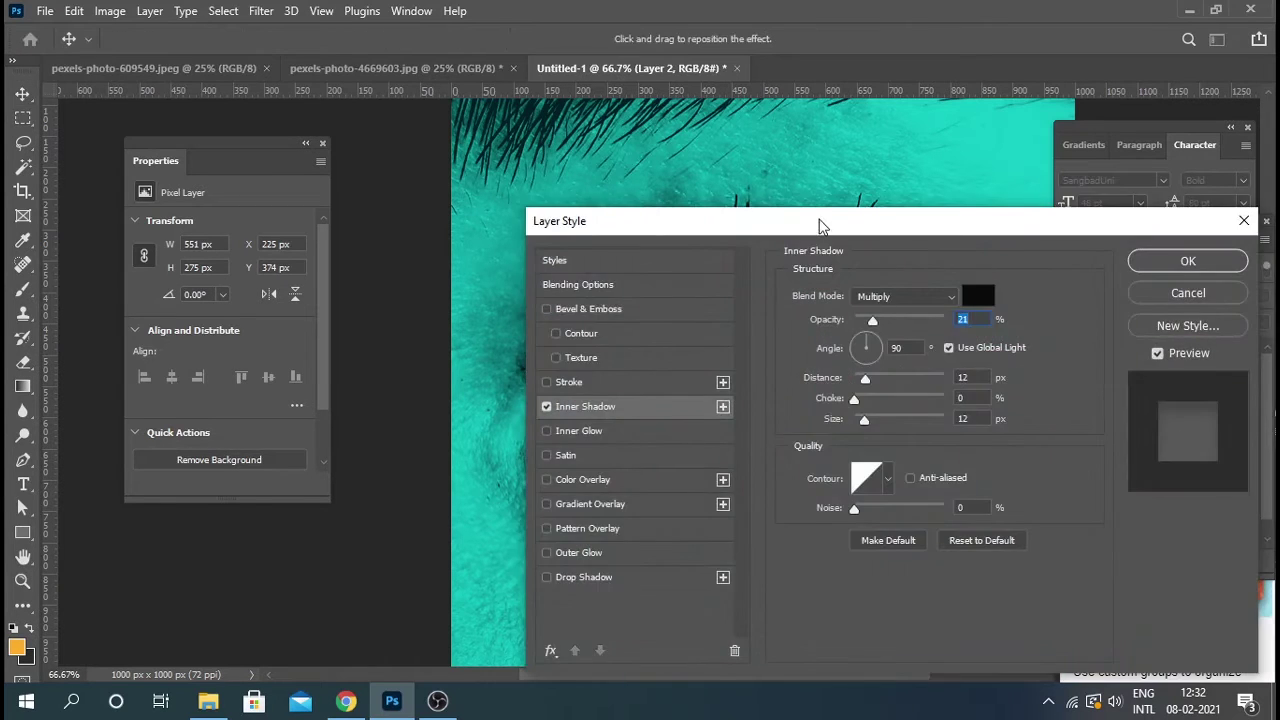
drag(820, 226, 1115, 234)
click(1196, 424)
click(1203, 427)
drag(1208, 326, 1239, 326)
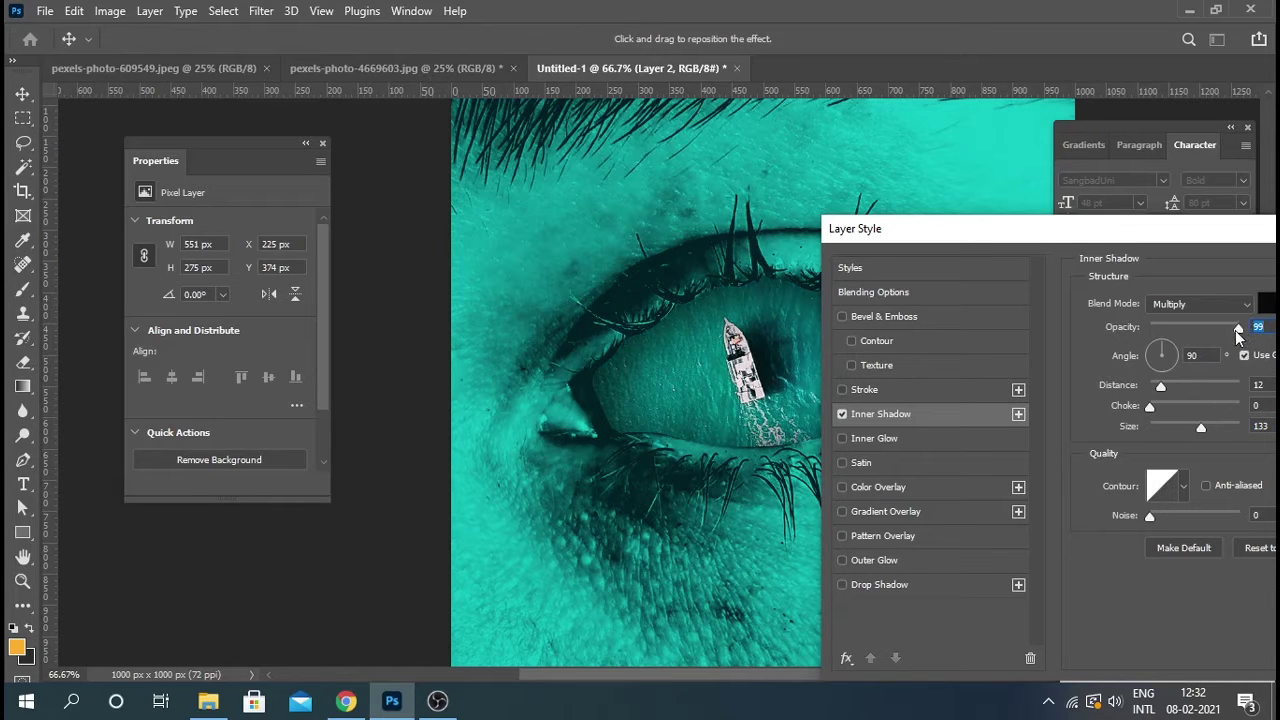
drag(1170, 394, 1183, 391)
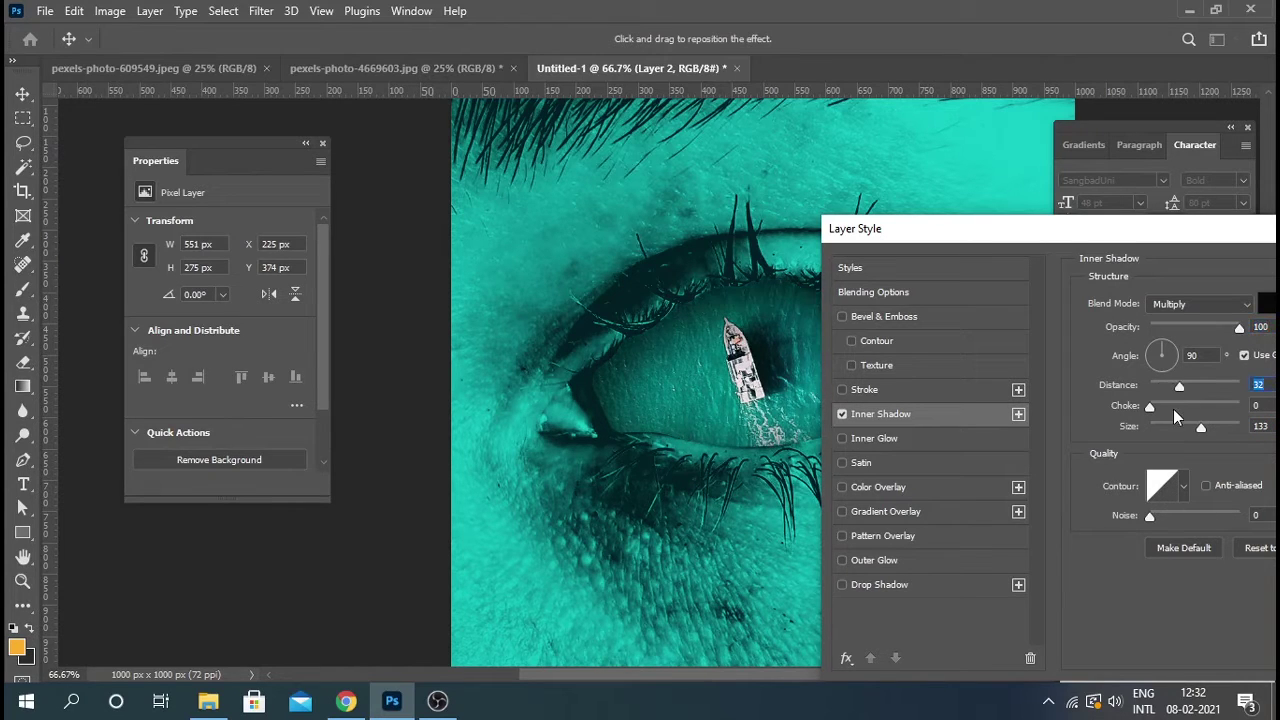
mouse_move(1182, 402)
mouse_down()
mouse_move(1171, 407)
mouse_move(1211, 427)
mouse_up()
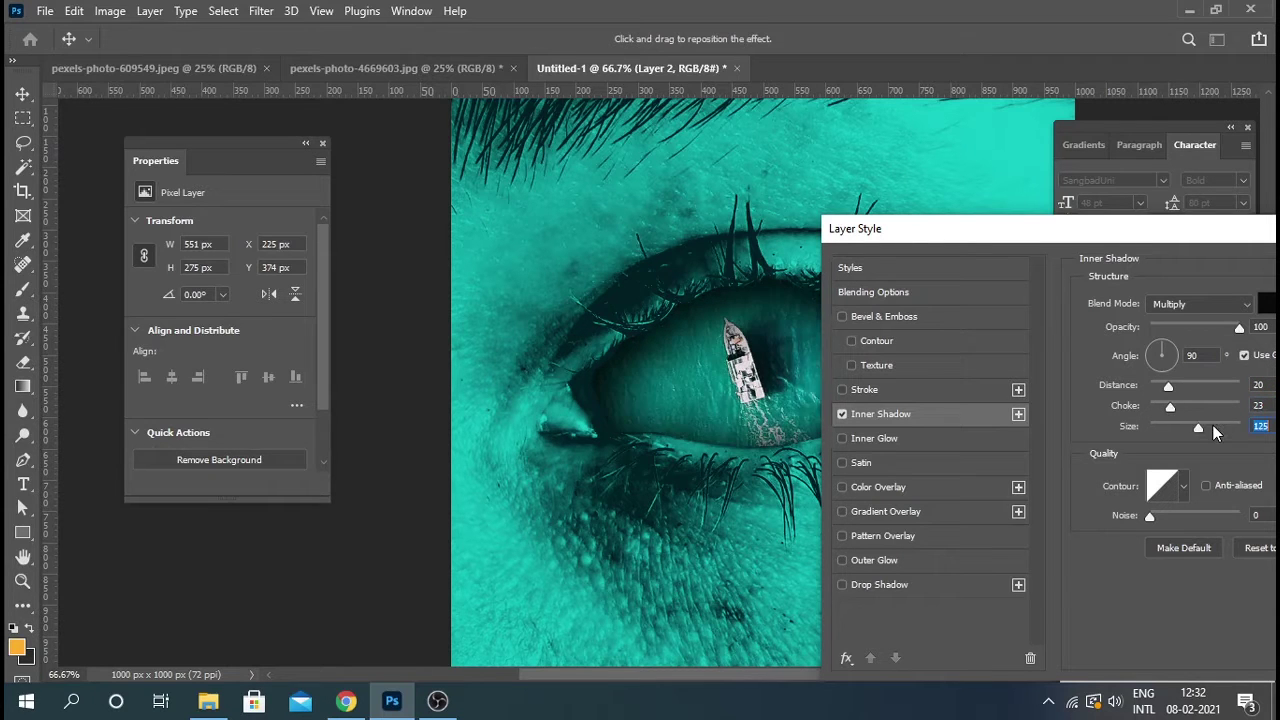
mouse_move(1164, 234)
mouse_down()
mouse_move(1160, 587)
mouse_move(956, 360)
mouse_up()
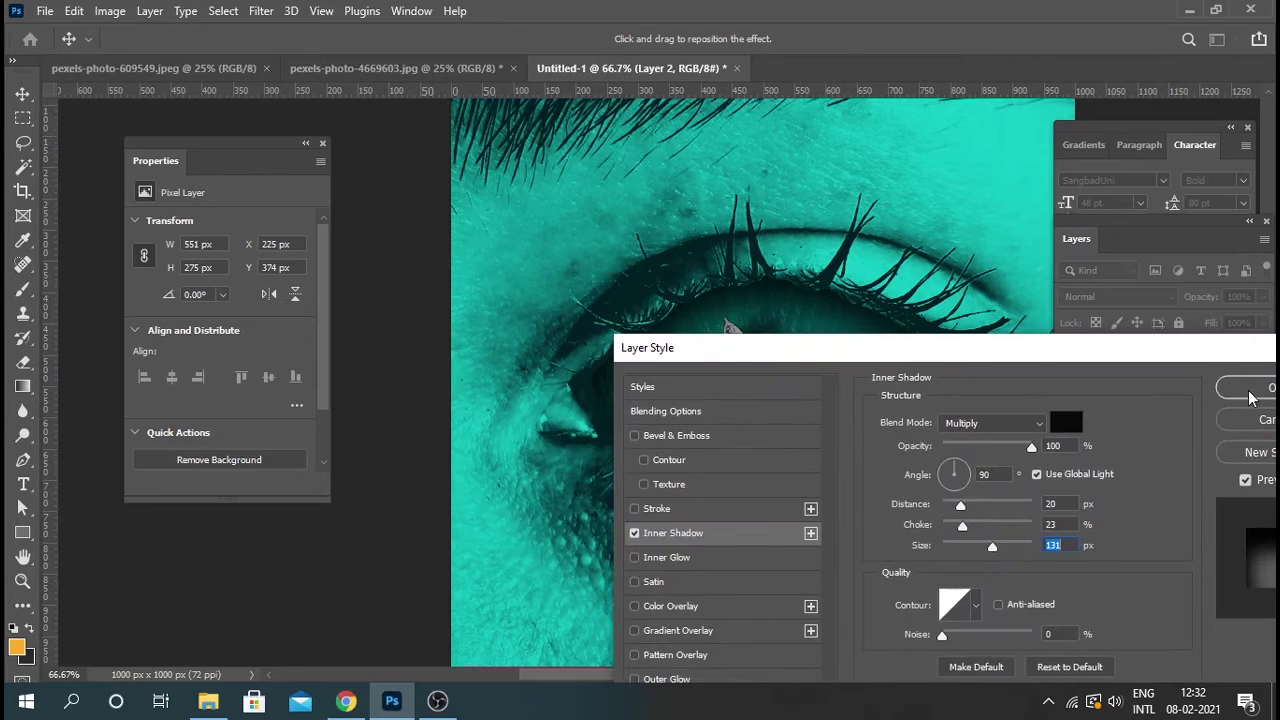
click(1250, 397)
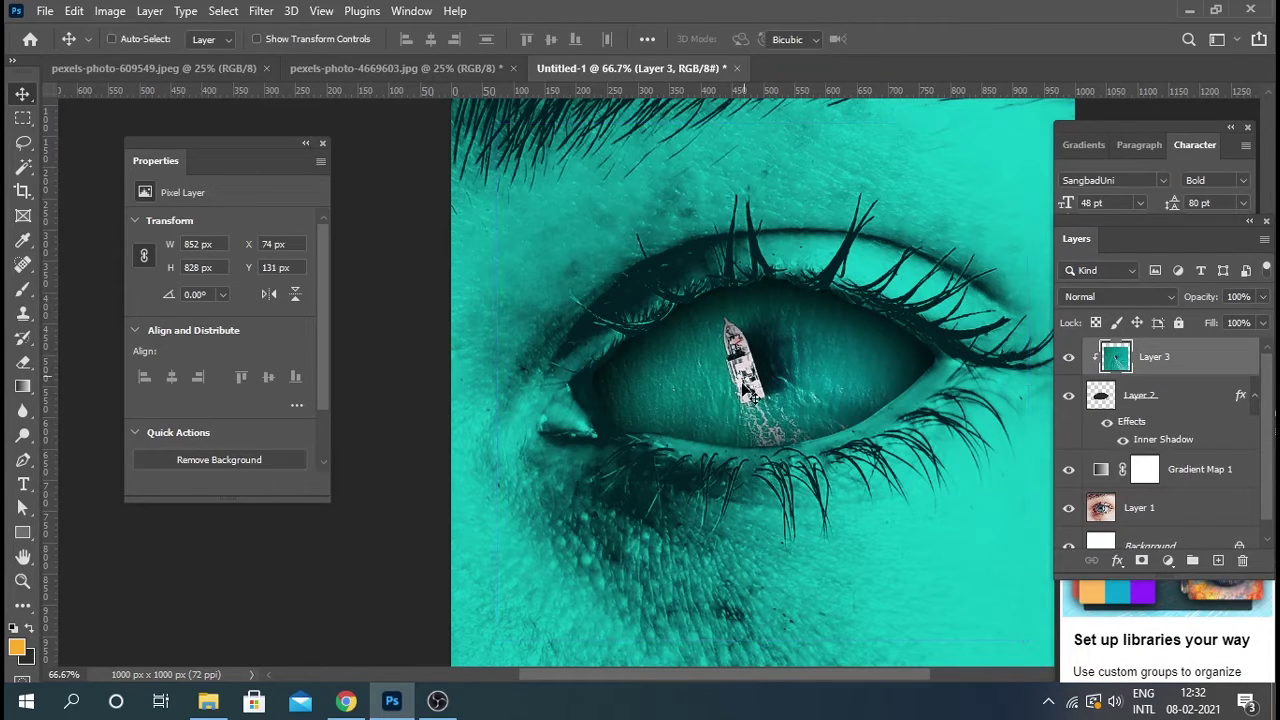
Step: Rotate the sea photo on Layer 3 about 15° and shift the boat slightly
key(ctrl+t)
drag(450, 368, 447, 302)
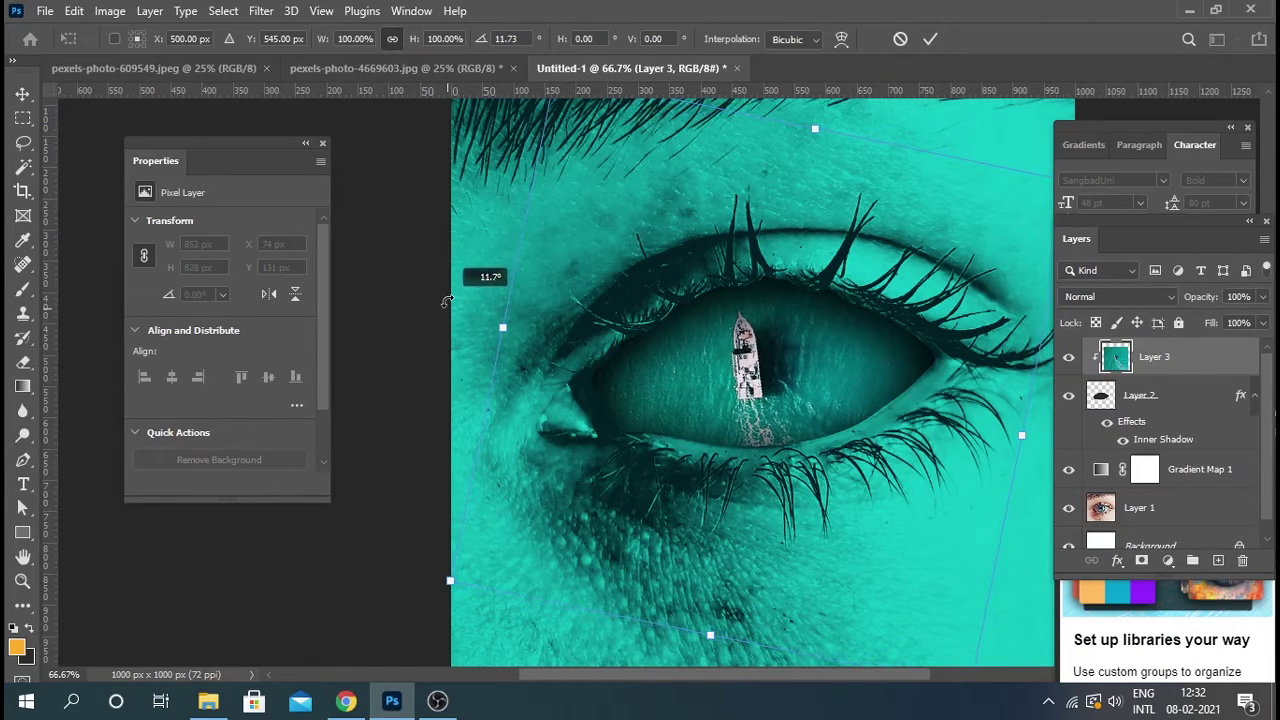
drag(827, 335, 842, 355)
drag(476, 330, 474, 316)
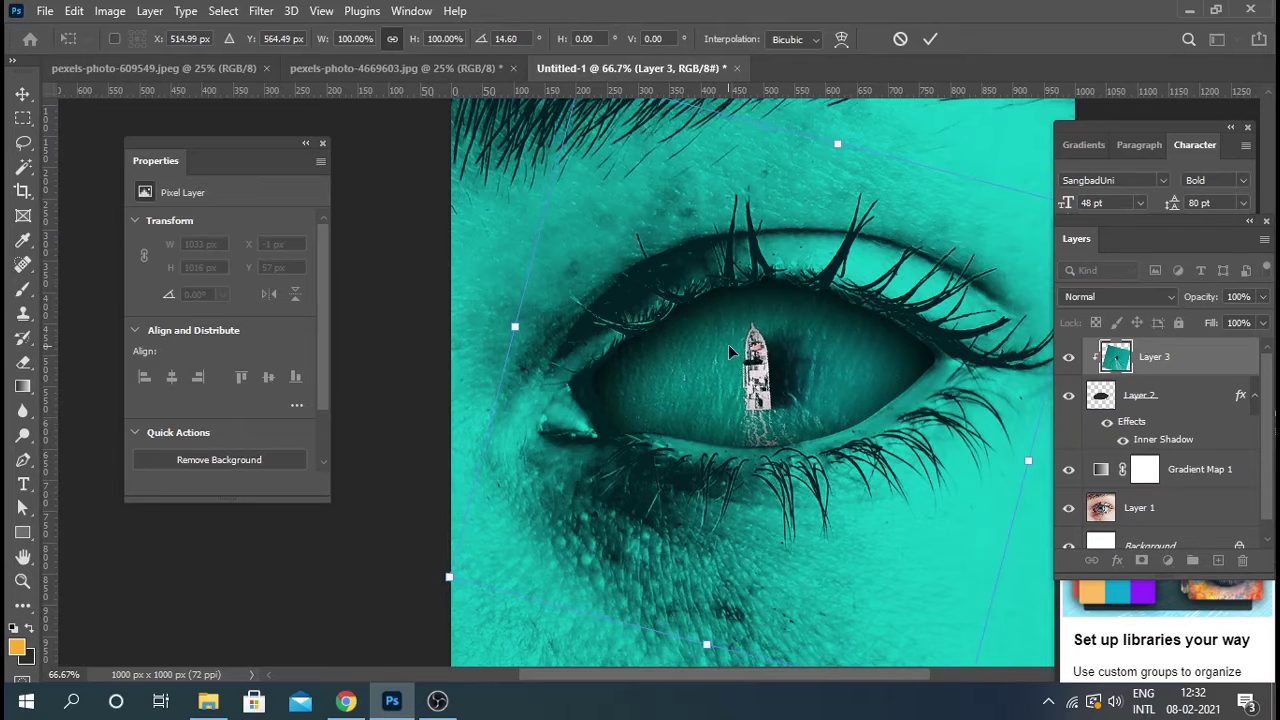
key(Return)
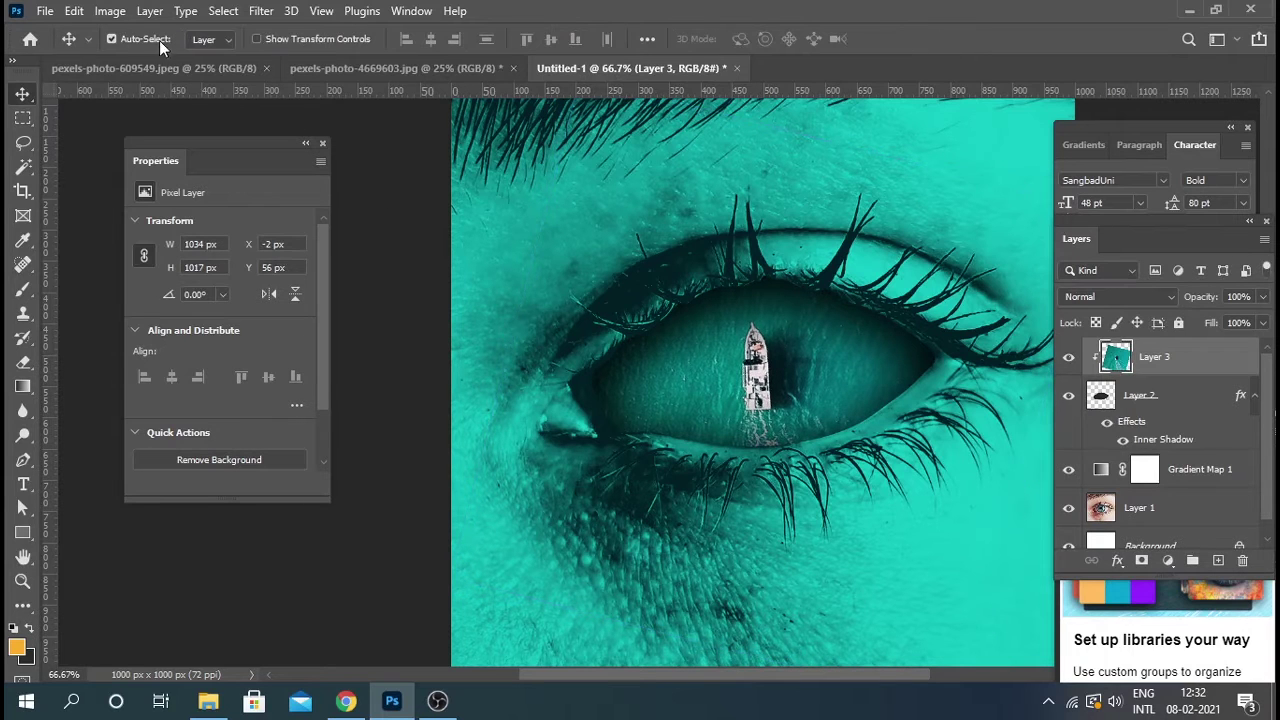
Step: Apply Levels to the sea photo with input levels 5, 0.84 and 210
click(110, 11)
click(353, 74)
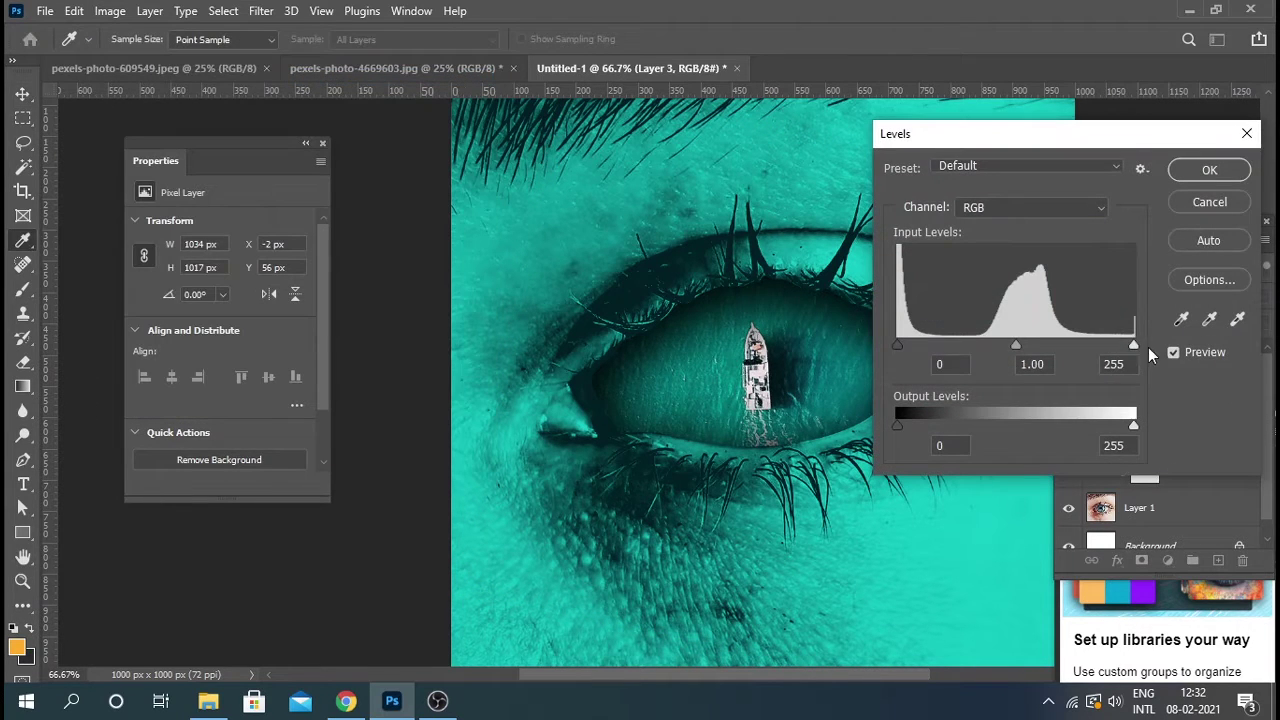
drag(1127, 346, 1092, 346)
drag(999, 344, 1006, 344)
drag(896, 346, 903, 350)
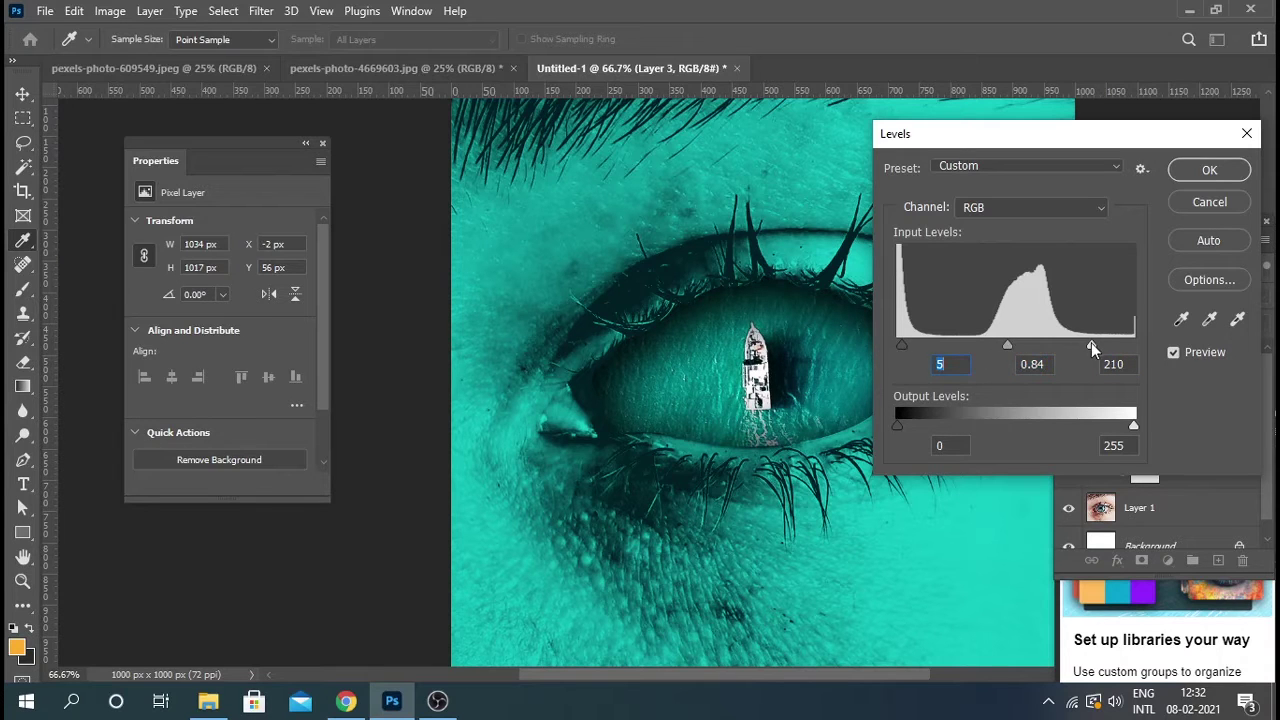
click(1209, 170)
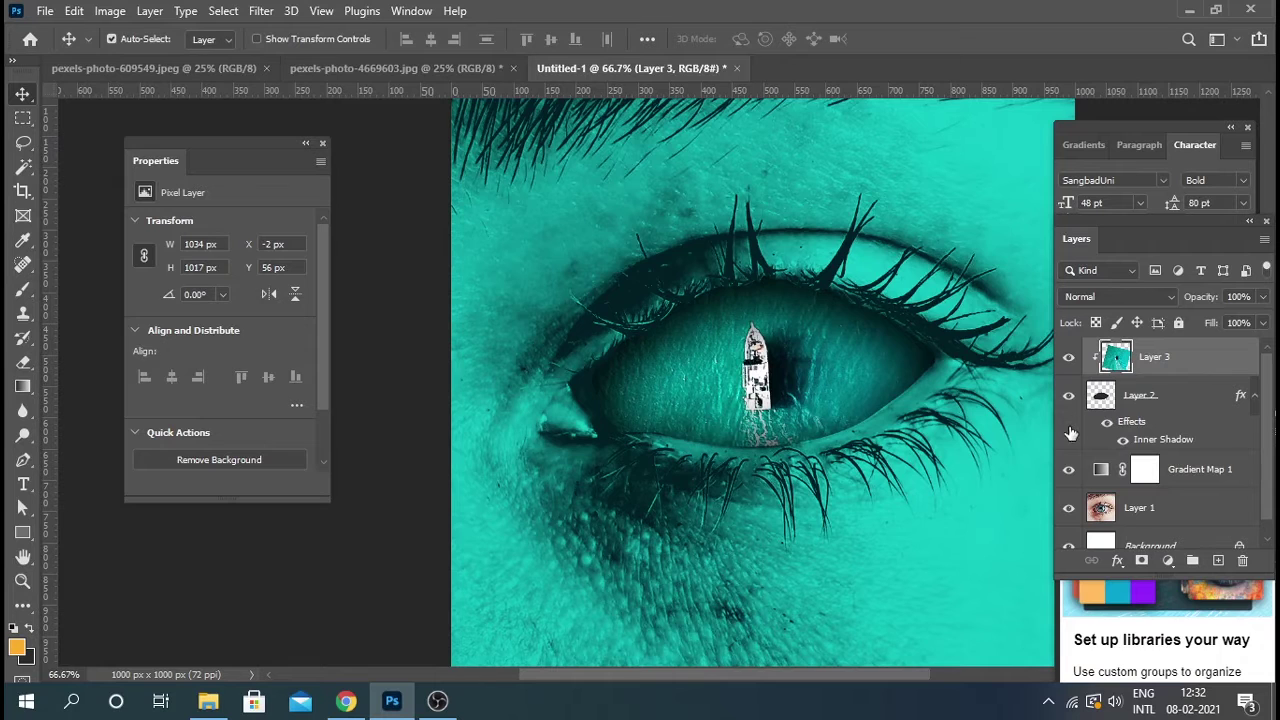
Step: Hide Layer 3, Layer 2 and Gradient Map 1, and Pen-trace the iris reflection
drag(1068, 469, 1068, 356)
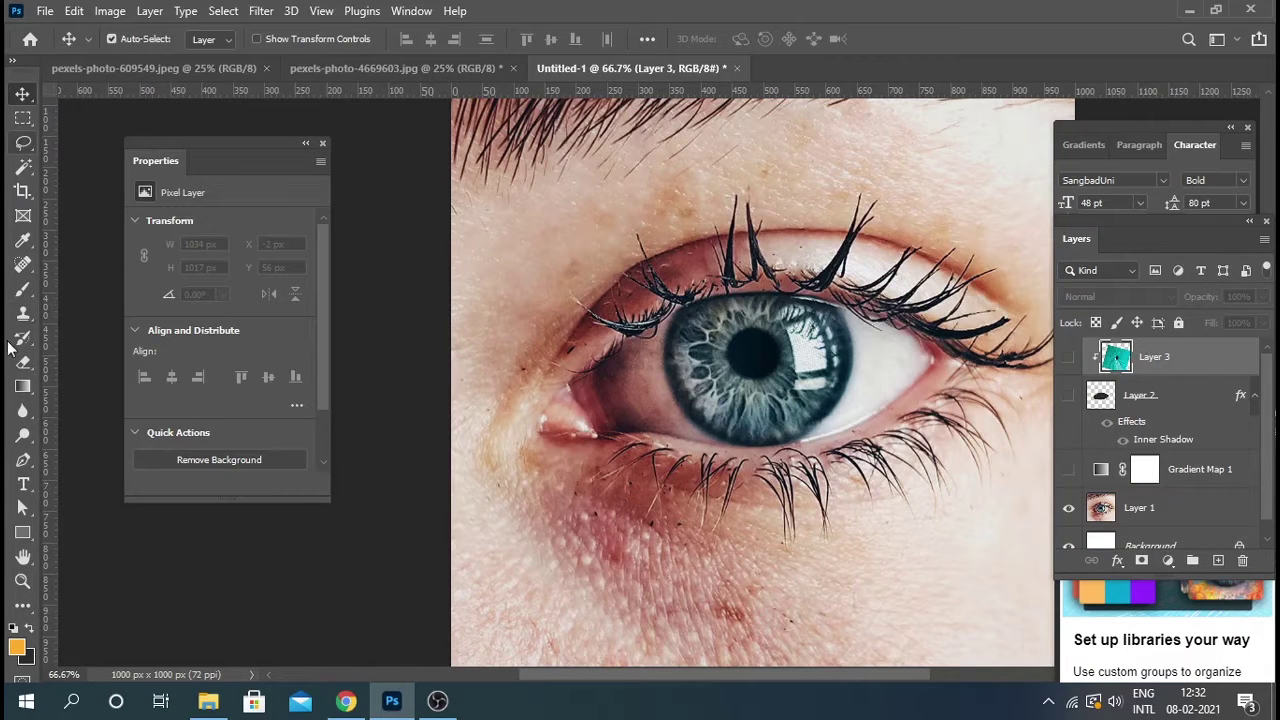
click(23, 460)
click(776, 311)
mouse_move(781, 440)
mouse_down()
mouse_move(794, 394)
mouse_move(857, 382)
mouse_up()
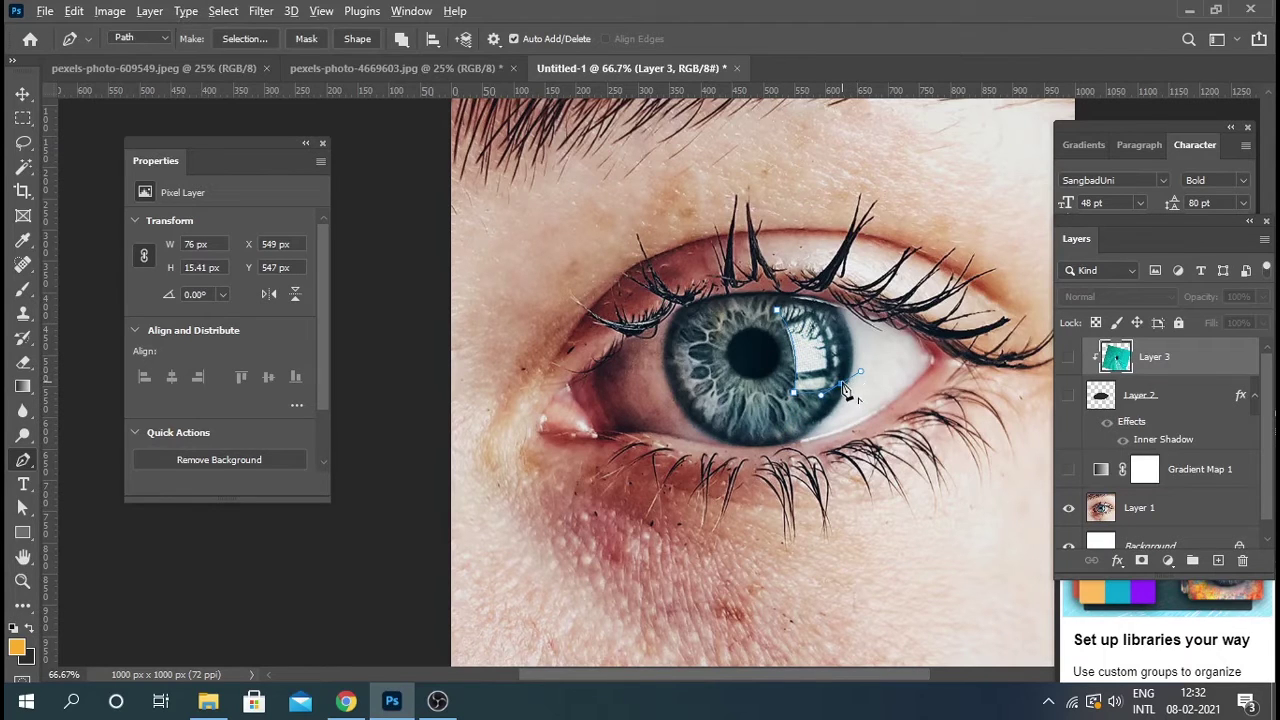
drag(806, 288, 828, 318)
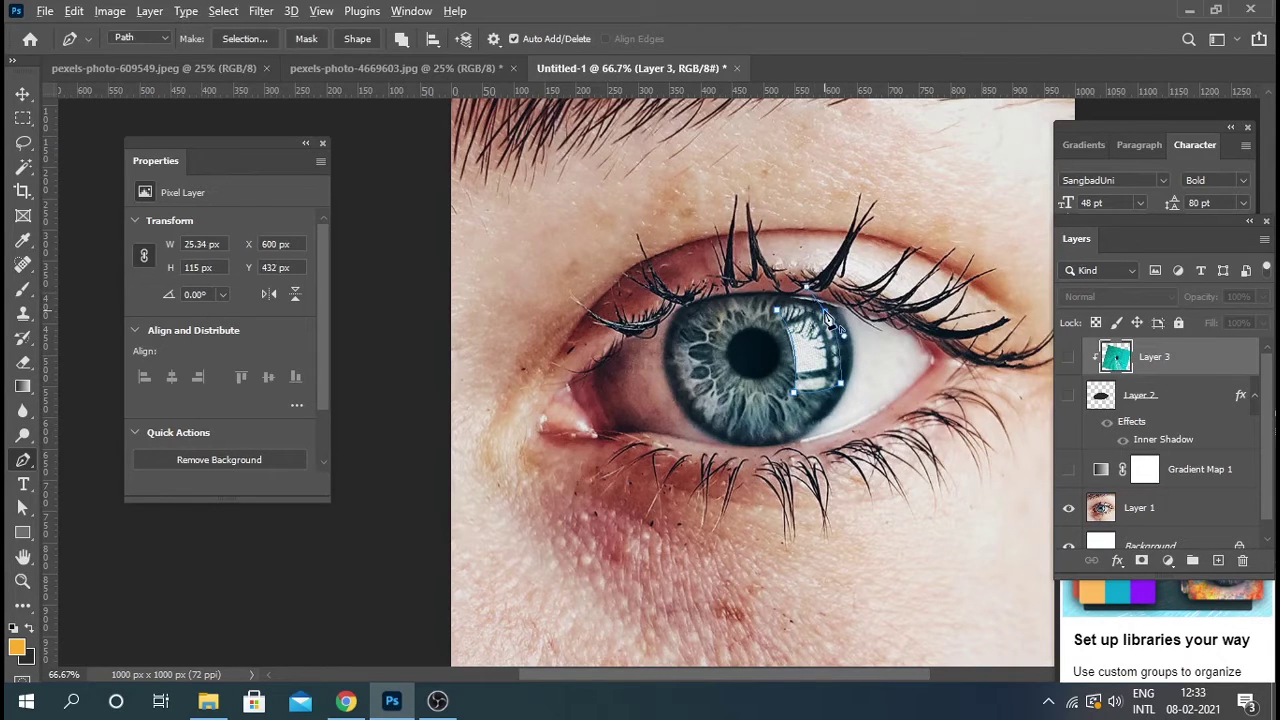
click(757, 325)
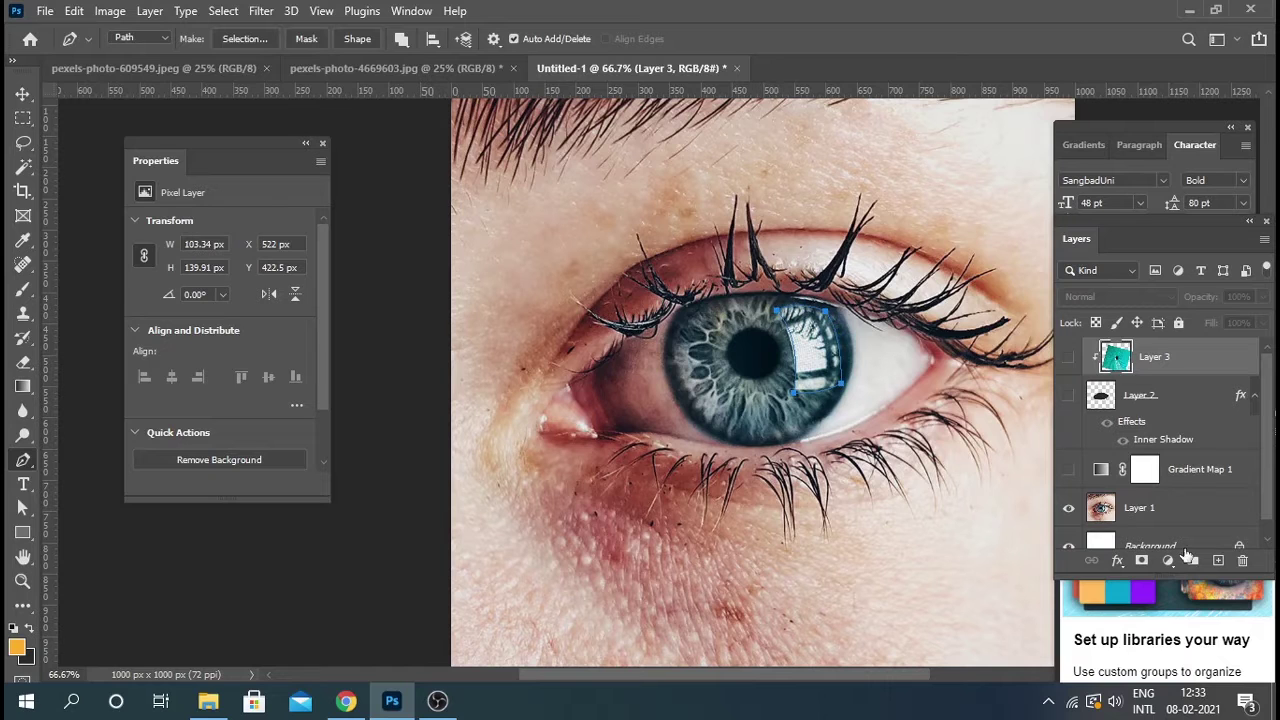
Step: Fill the reflection shape with white on new Layer 4, then view it at 100%
click(1218, 560)
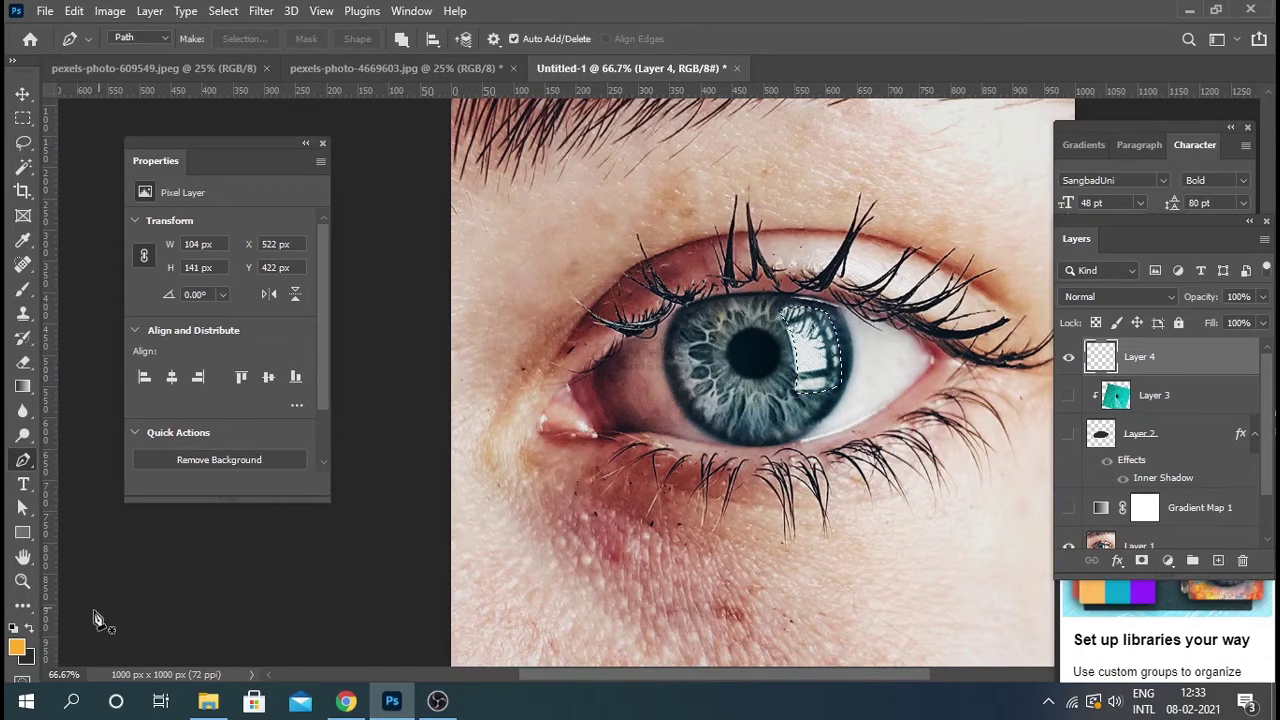
click(30, 628)
click(26, 656)
click(698, 346)
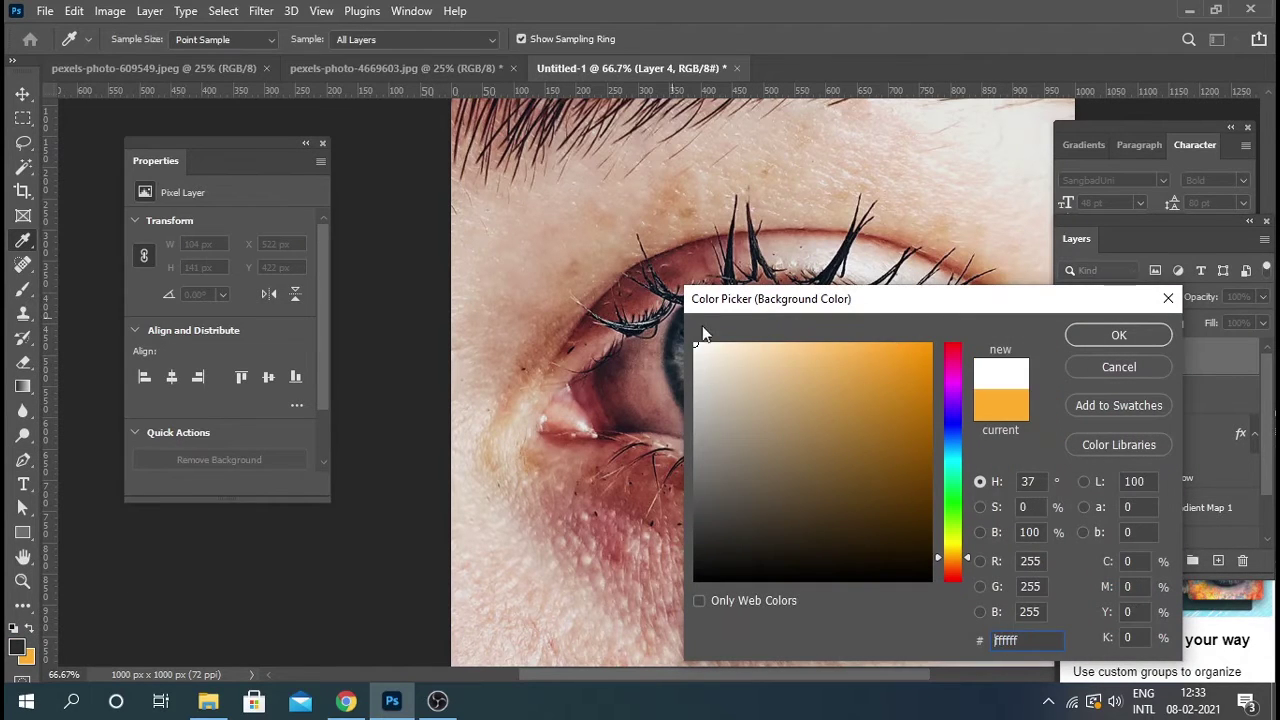
click(1090, 339)
key(ctrl+BackSpace)
key(ctrl+d)
key(ctrl+plus)
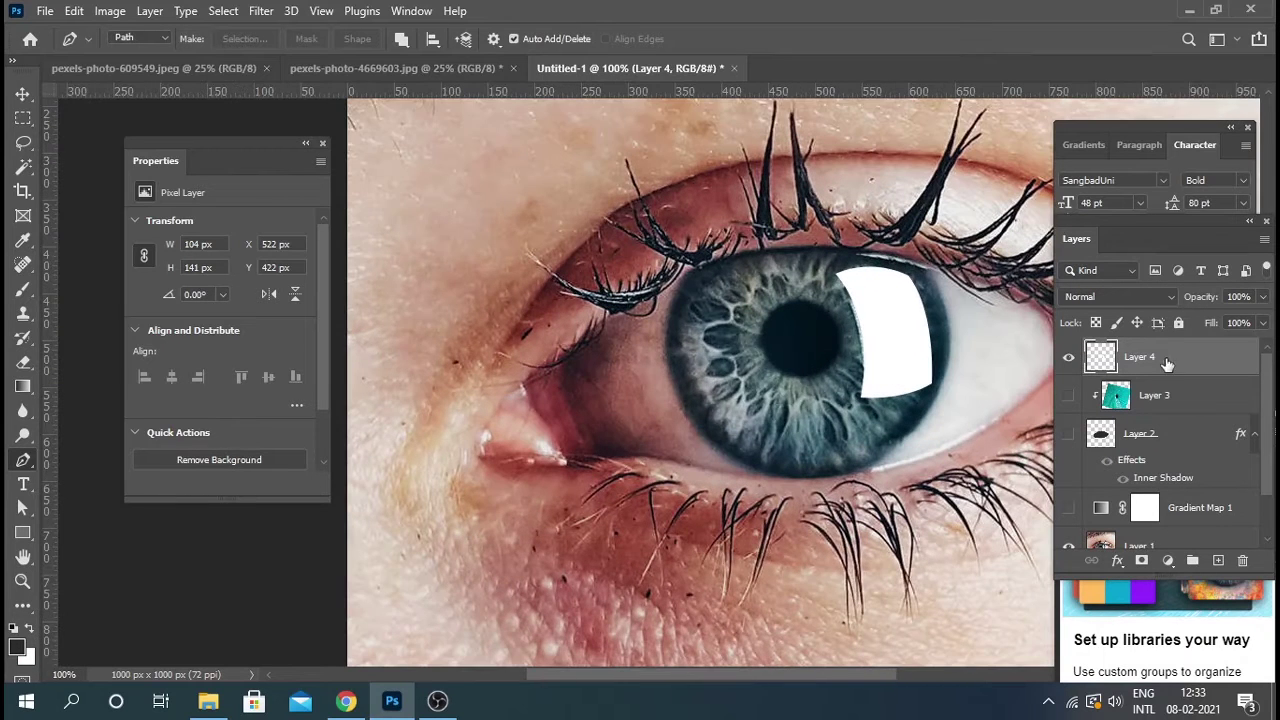
Step: Set Layer 4 fill to 76% and pen-draw a curved vertical window bar across the highlight
drag(1262, 328, 1242, 345)
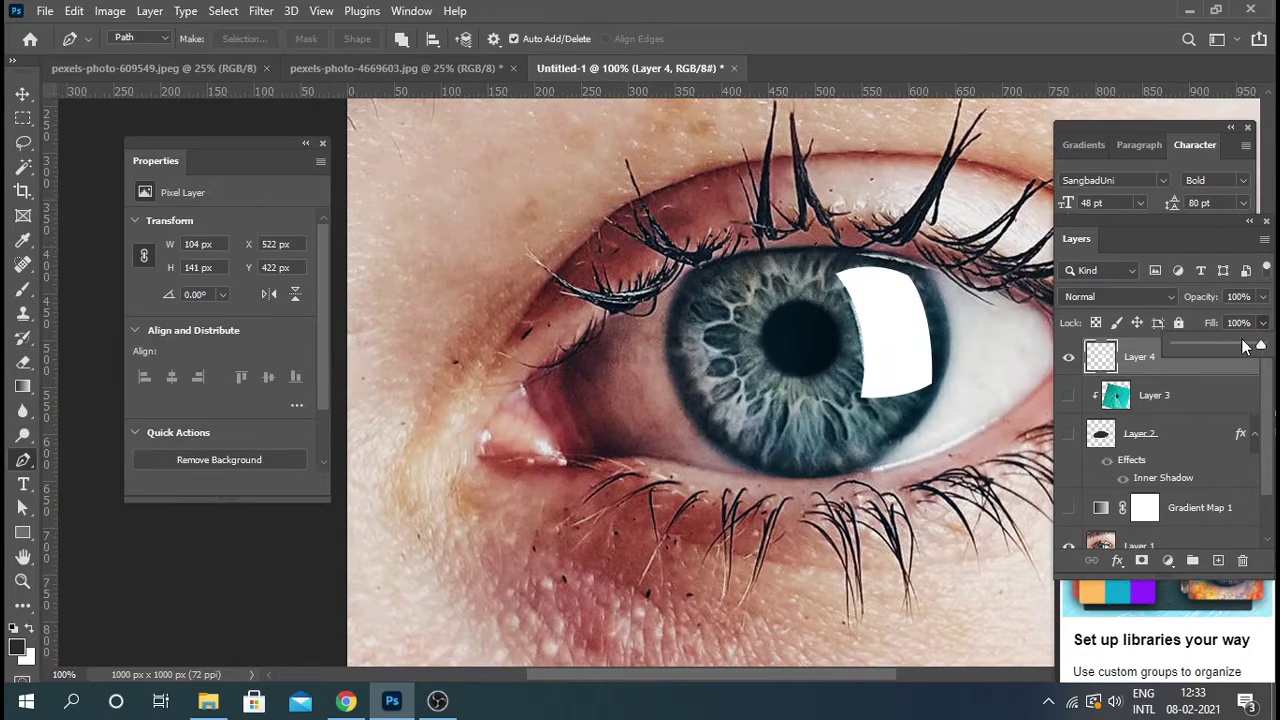
click(836, 297)
drag(903, 270, 928, 253)
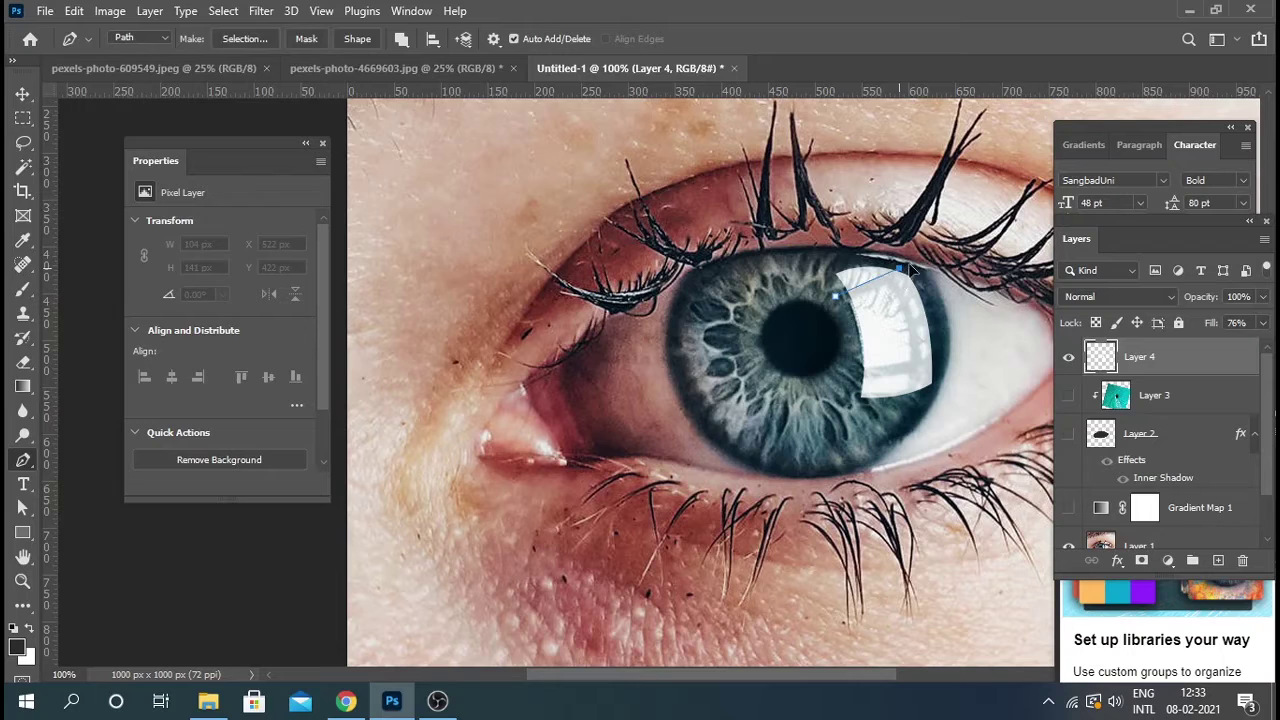
alt+click(903, 270)
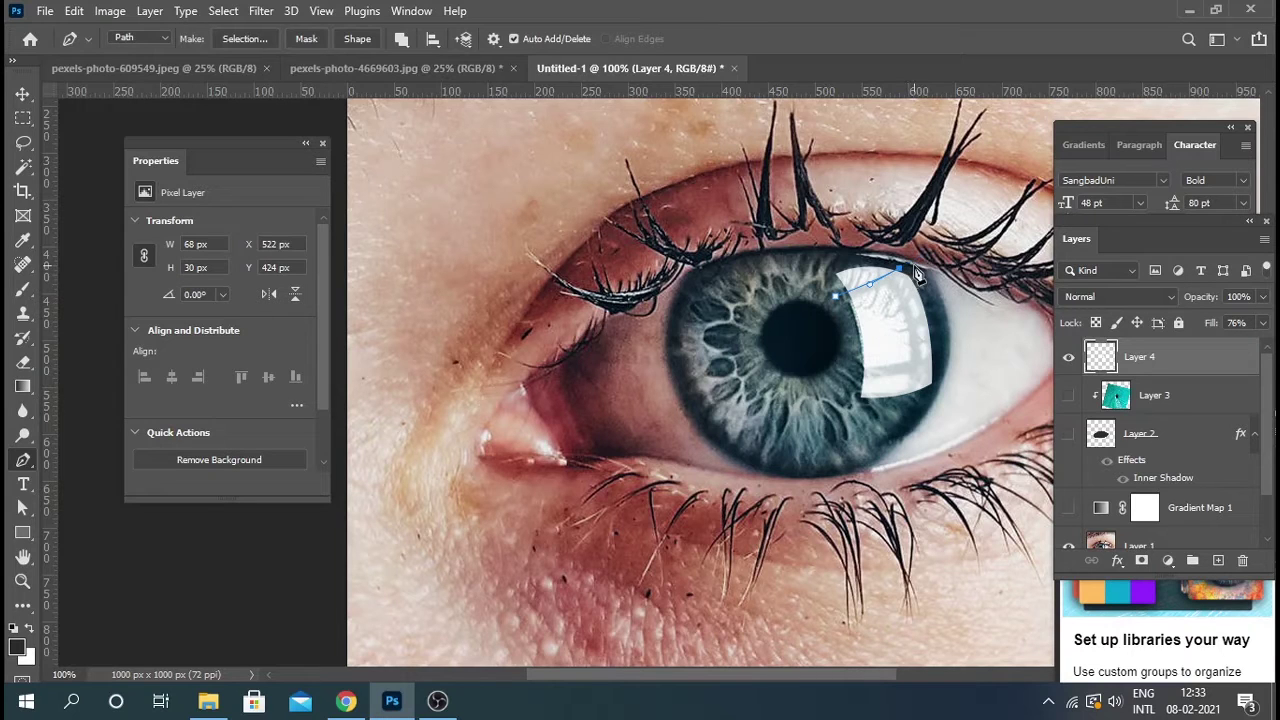
drag(836, 298, 834, 303)
key(Escape)
drag(905, 400, 882, 500)
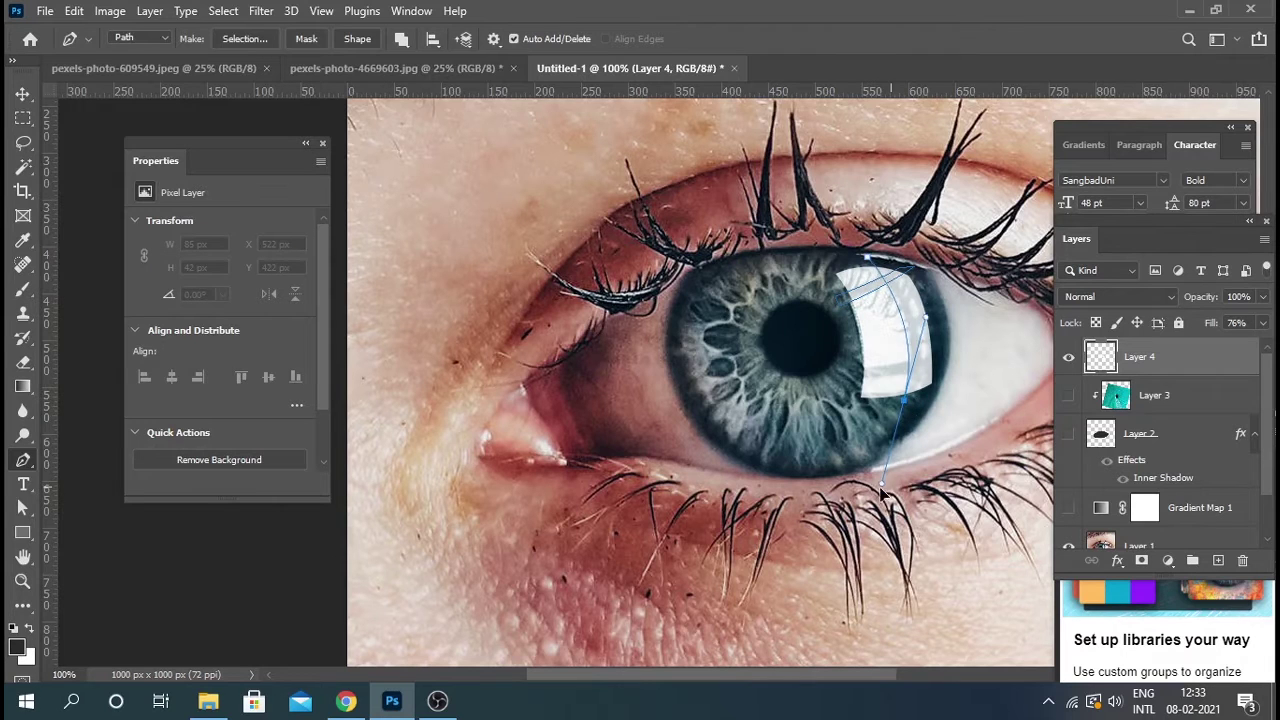
click(917, 400)
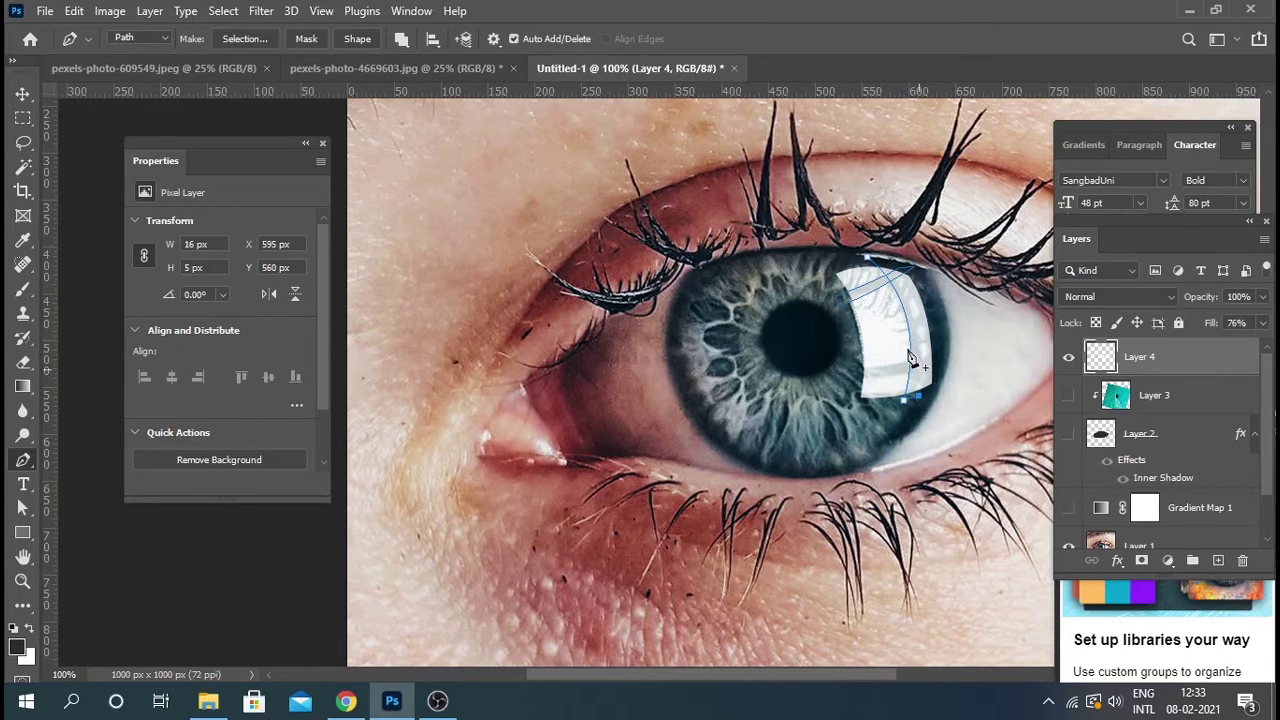
drag(883, 262, 897, 263)
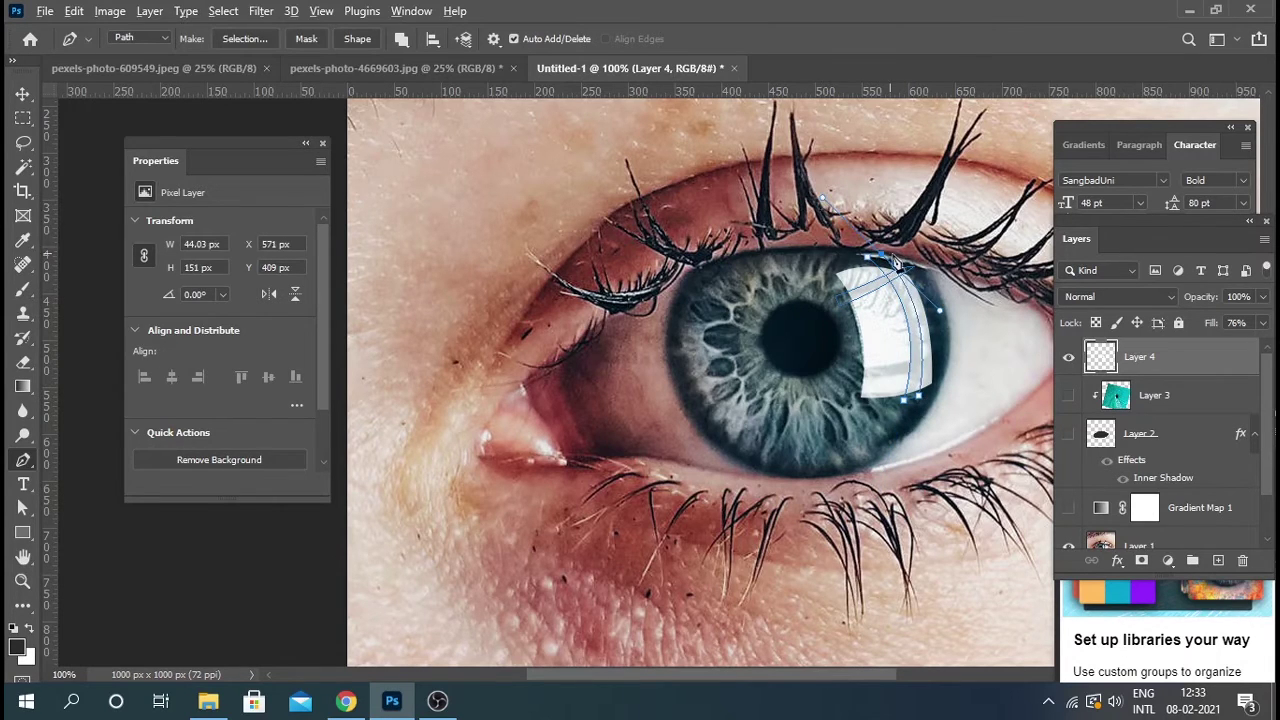
Step: Pen-draw a horizontal bar, then delete both bars from the white highlight and deselect
click(850, 368)
drag(952, 338, 953, 331)
alt+click(937, 351)
click(941, 369)
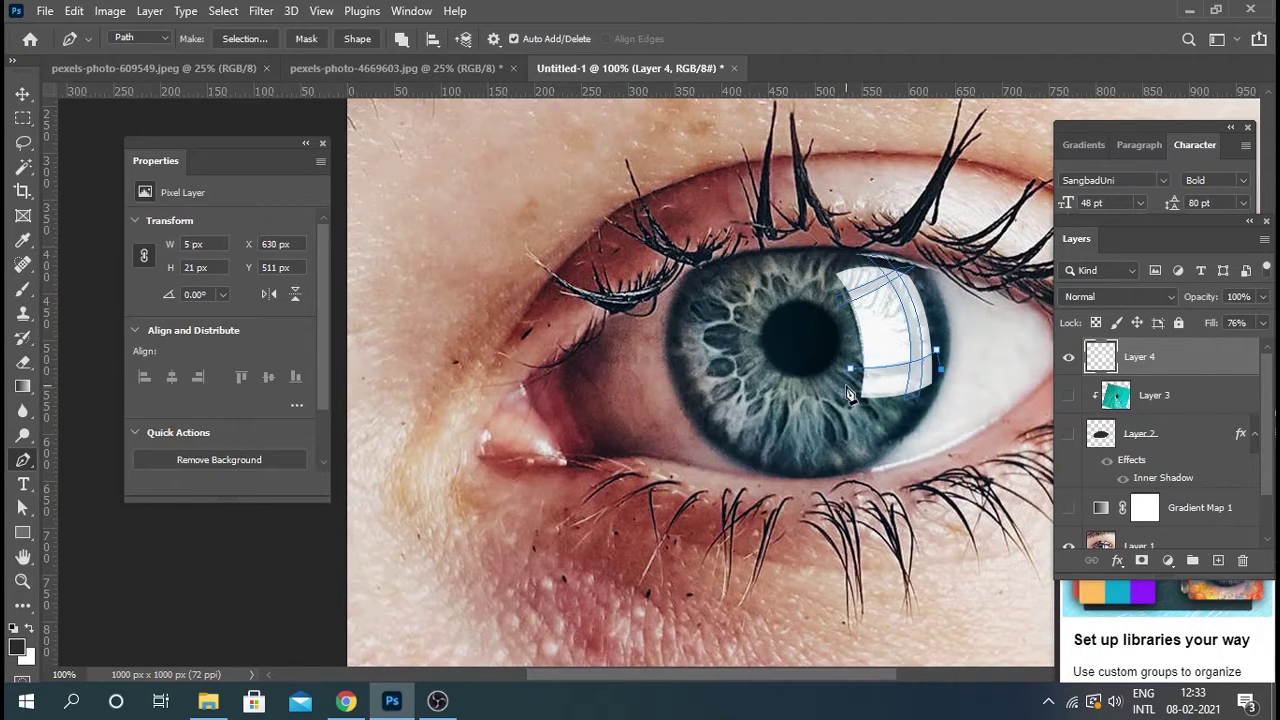
click(847, 385)
key(ctrl+Return)
key(ctrl+BackSpace)
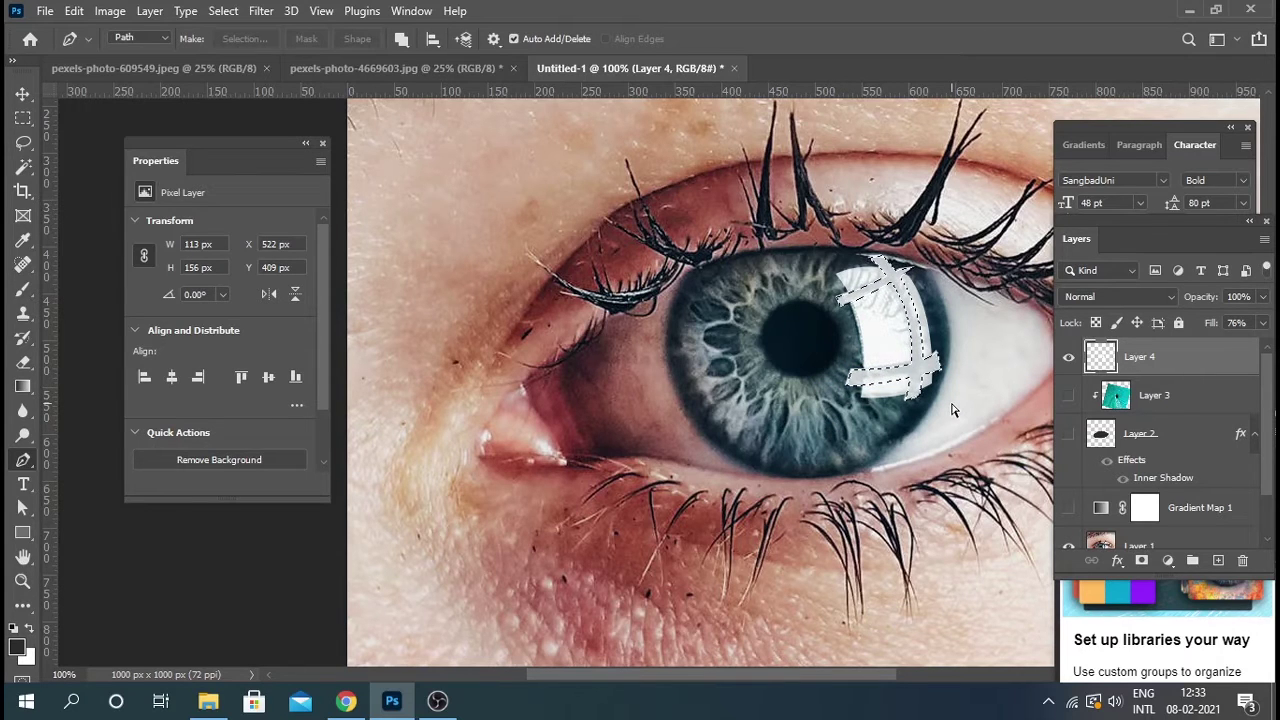
key(ctrl+z)
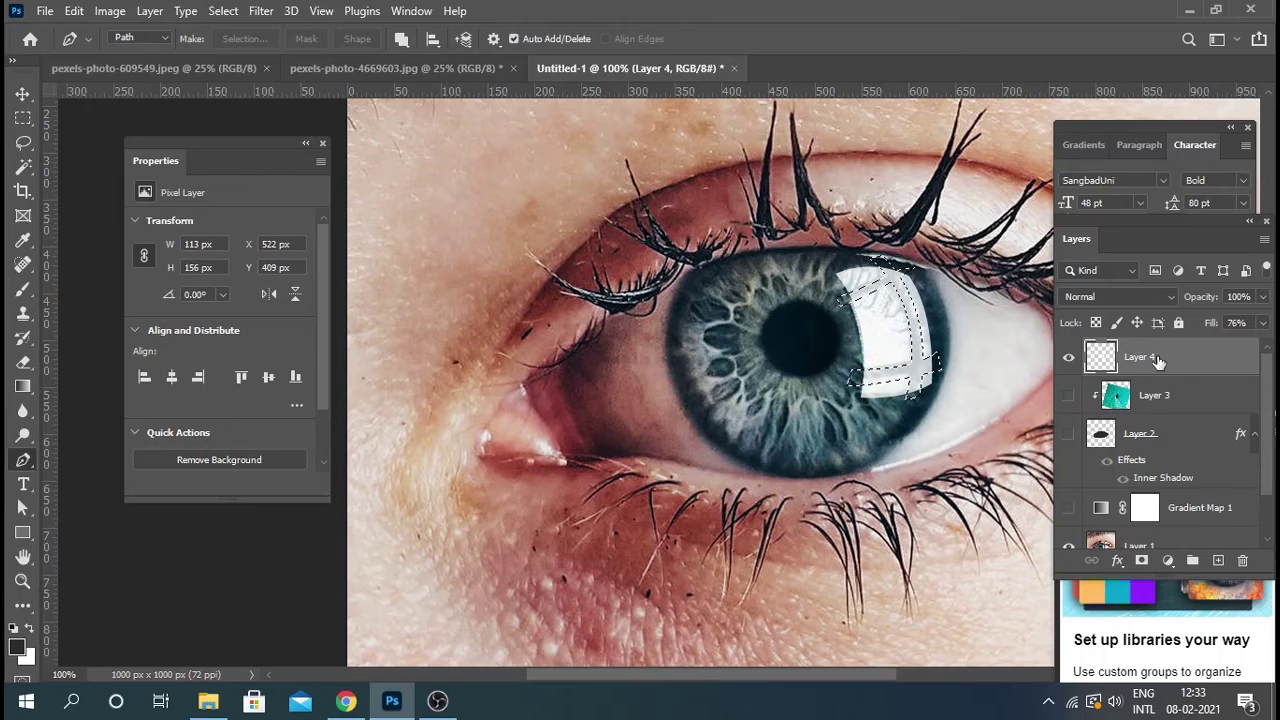
key(Delete)
key(ctrl+d)
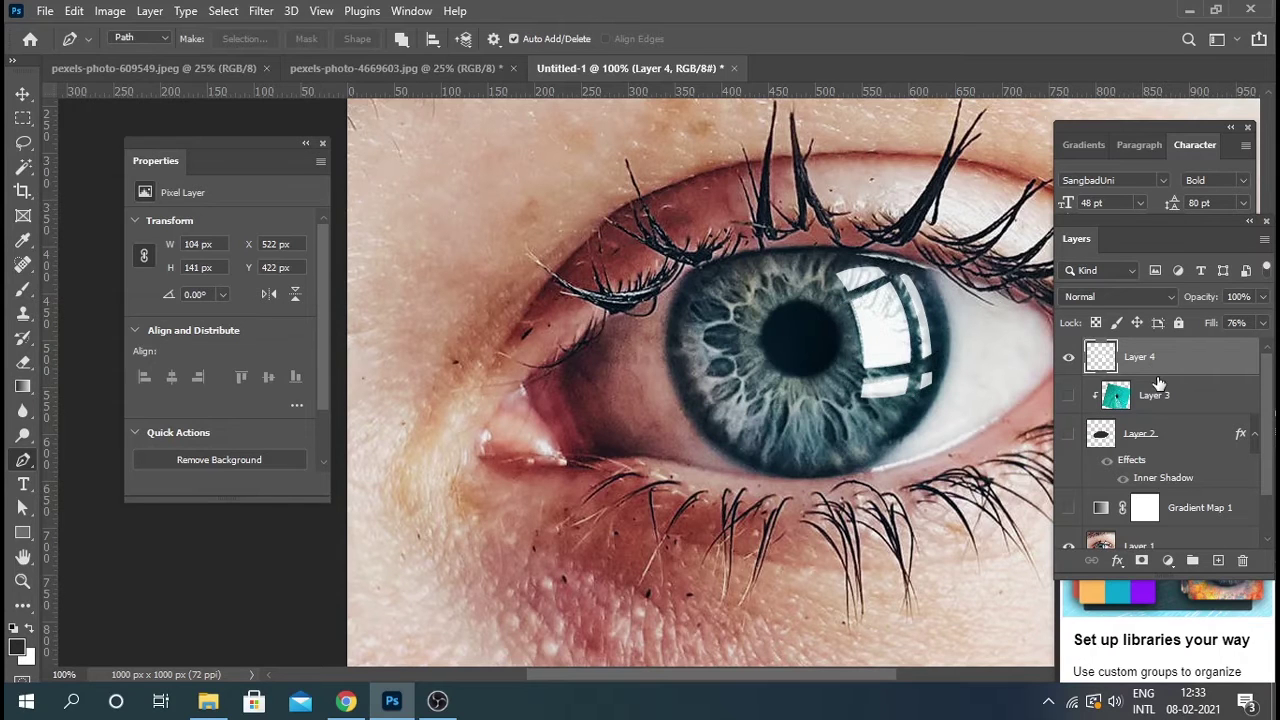
Step: Draw a thin shape along the lower eye rim and fill it white
scroll(997, 388, up, 5)
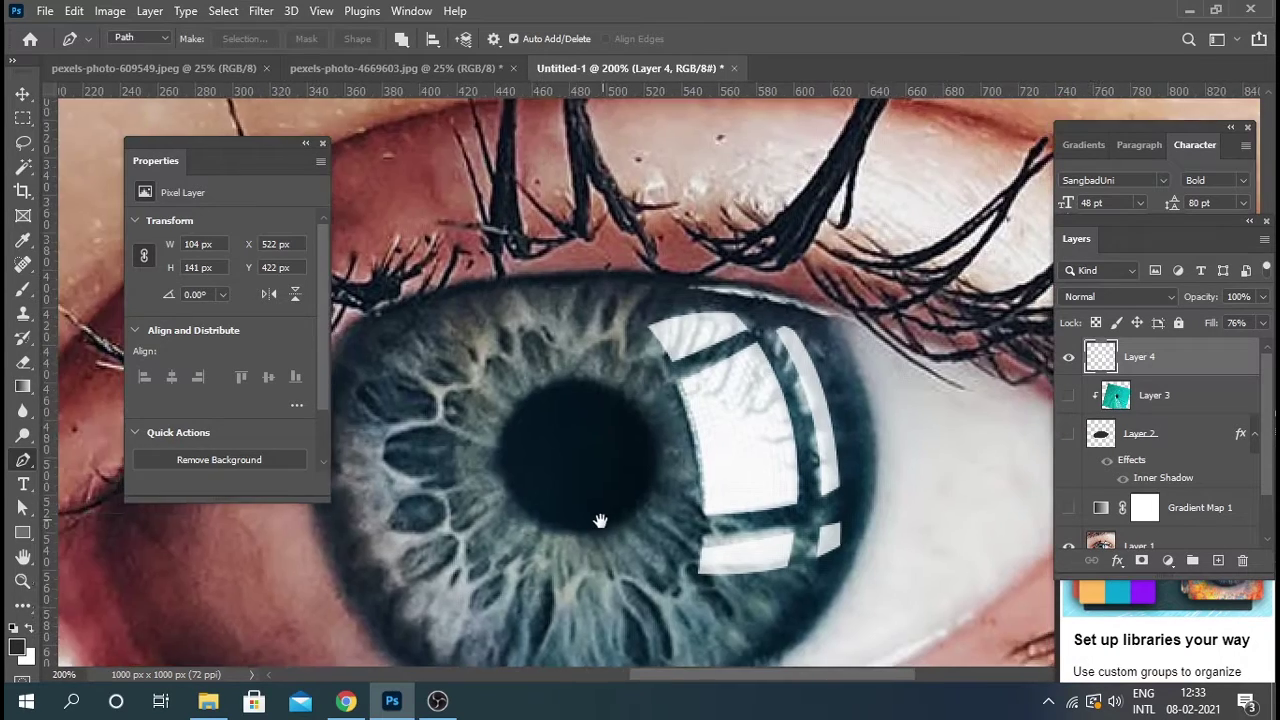
scroll(672, 583, down, 2)
click(674, 590)
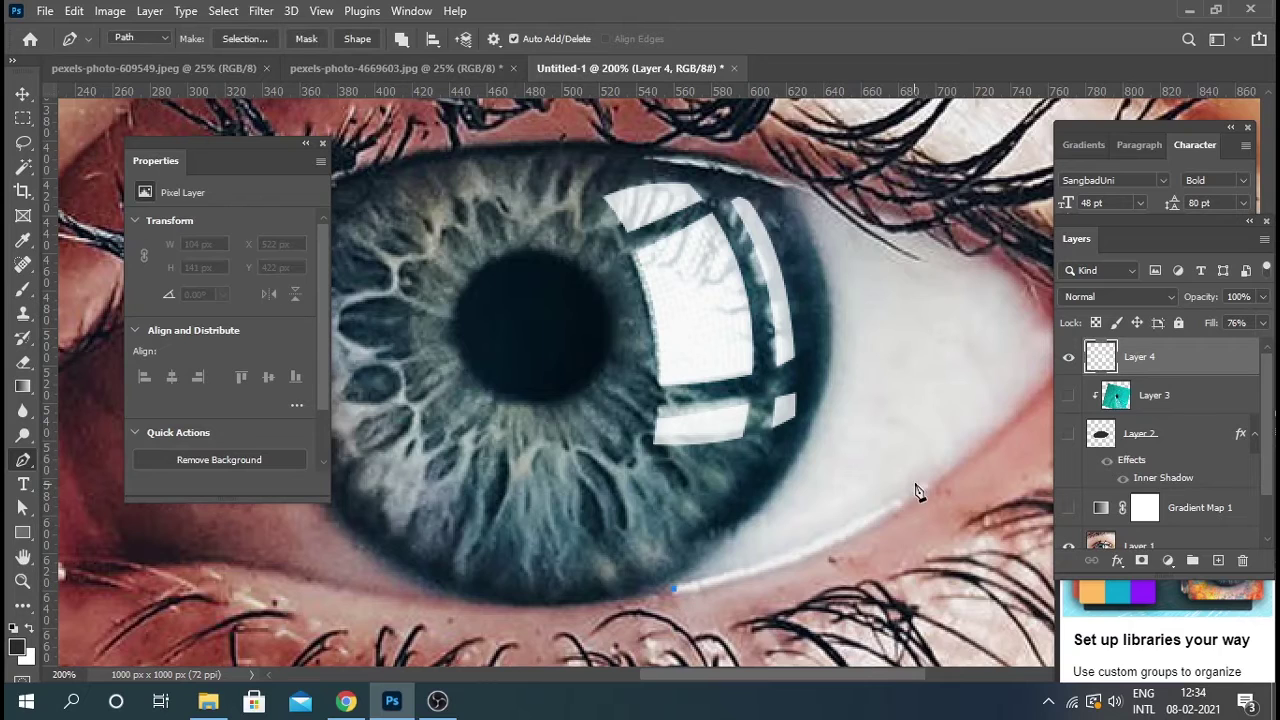
drag(926, 481, 1026, 416)
alt+click(926, 483)
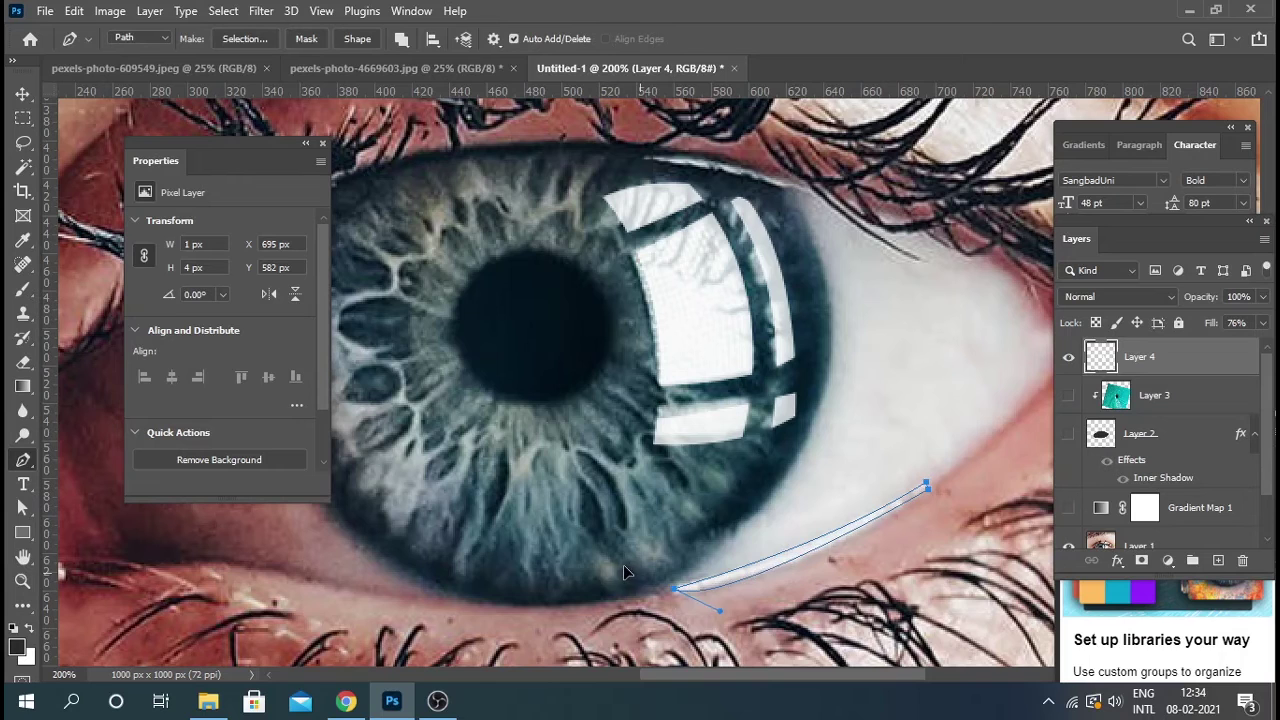
drag(674, 590, 585, 590)
key(ctrl+Return)
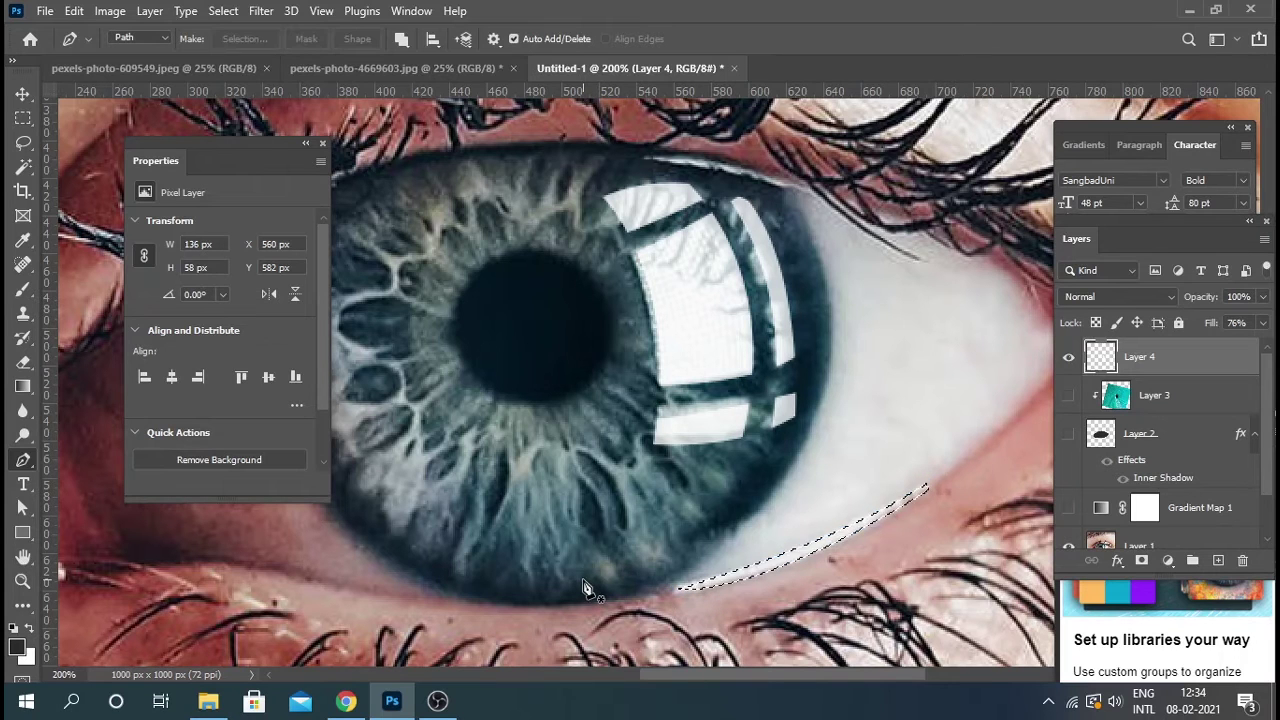
key(ctrl+BackSpace)
key(ctrl+d)
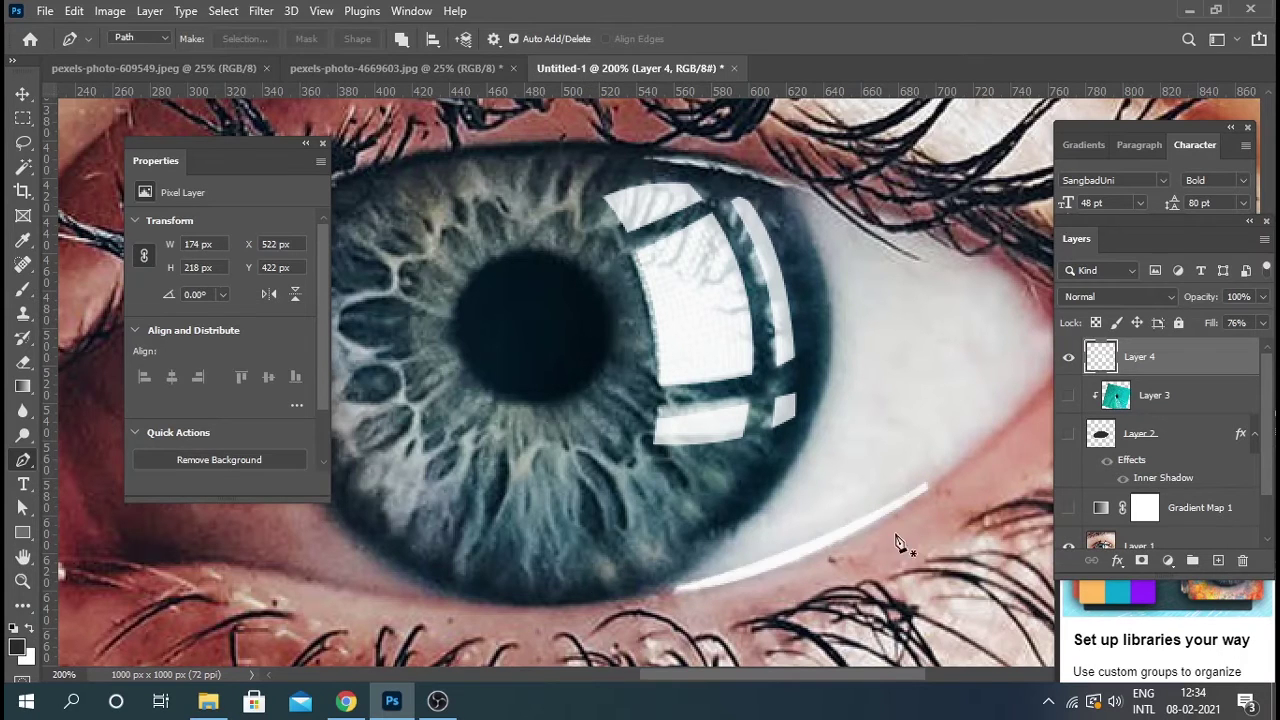
Step: Draw a thin shape under the upper eyelid and fill it white
scroll(650, 380, up, 2)
click(655, 236)
drag(728, 238, 740, 237)
click(820, 267)
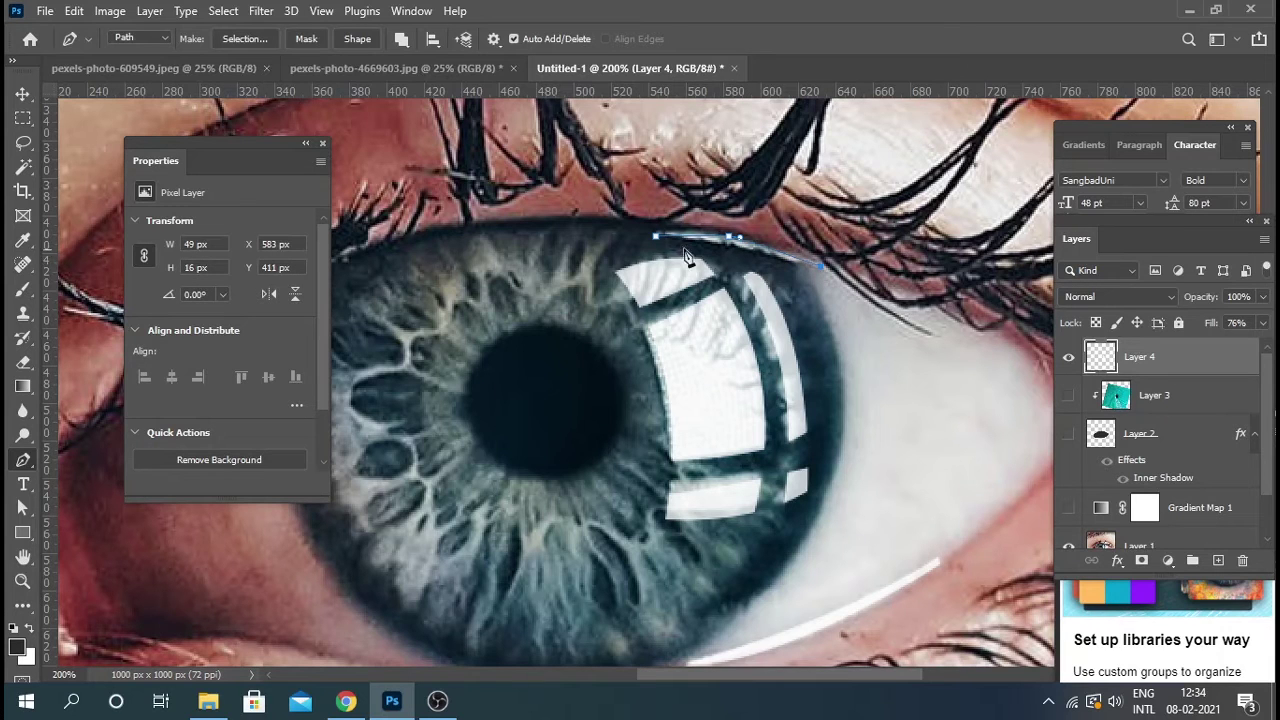
click(656, 237)
key(ctrl+Return)
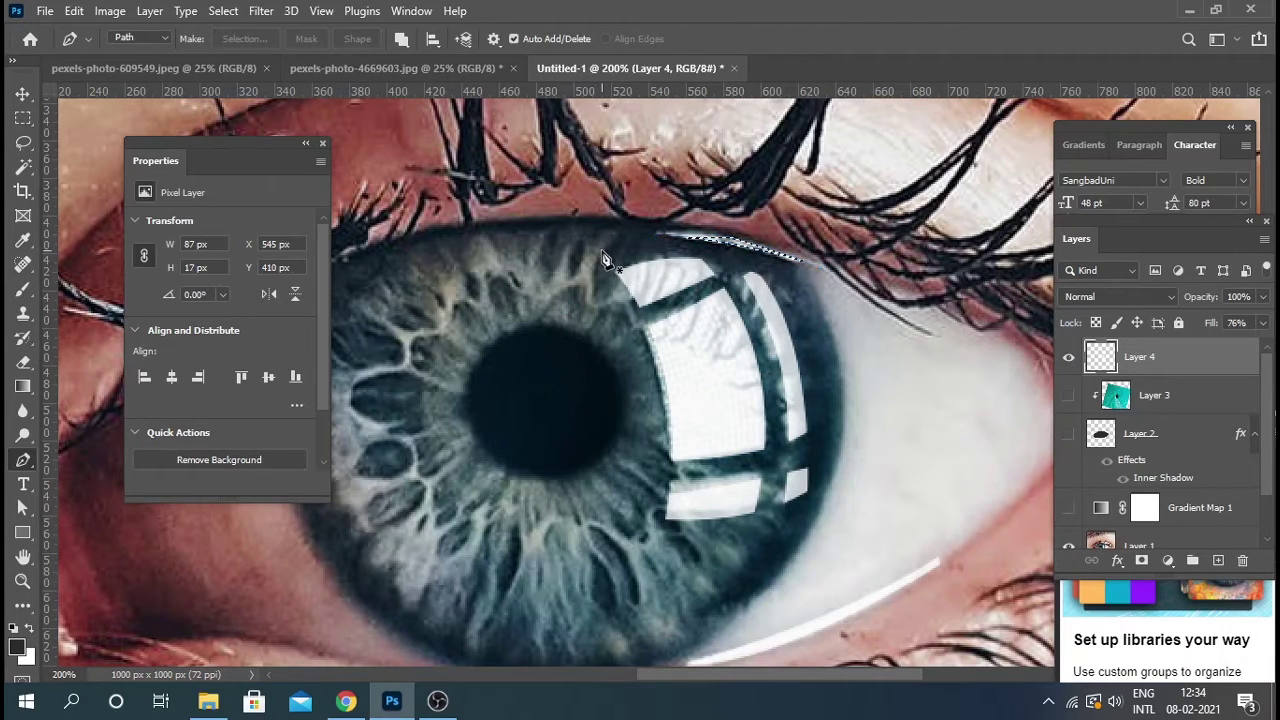
key(ctrl+BackSpace)
key(ctrl+d)
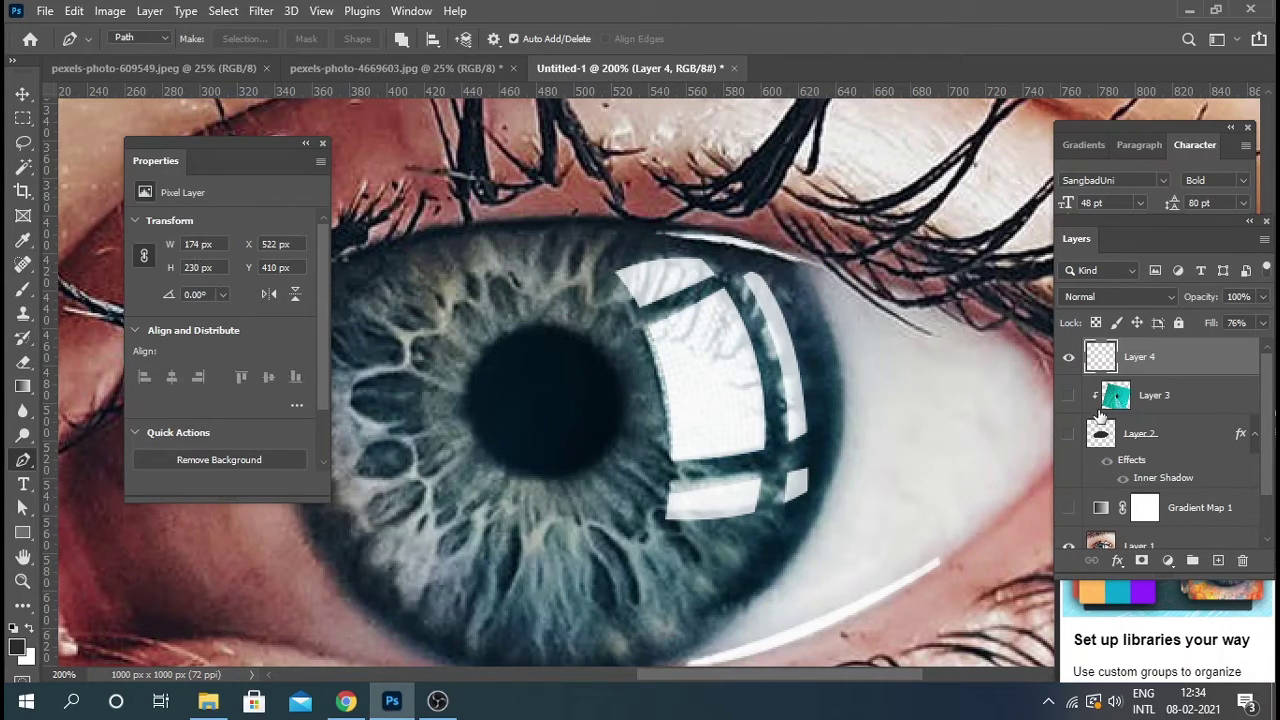
Step: Show the sea, iris and teal tint layers again and zoom out to the whole eye
alt+click(1069, 514)
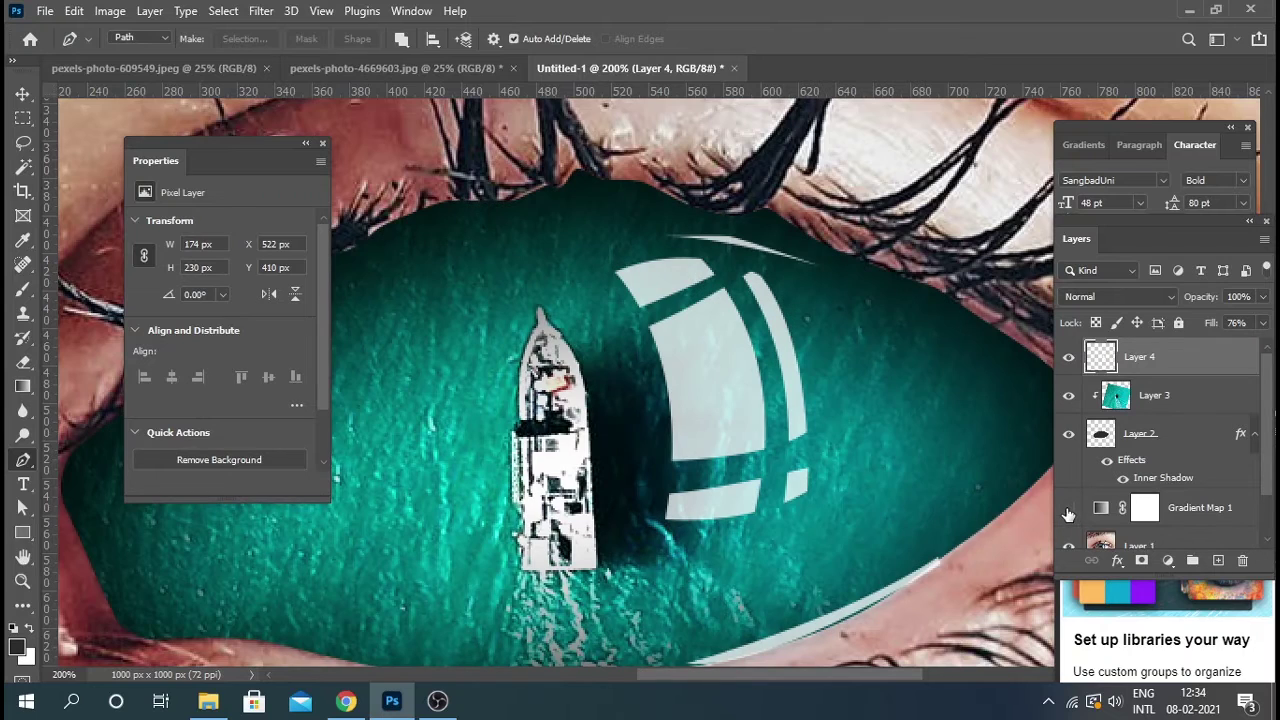
click(1068, 510)
click(1069, 510)
click(1069, 510)
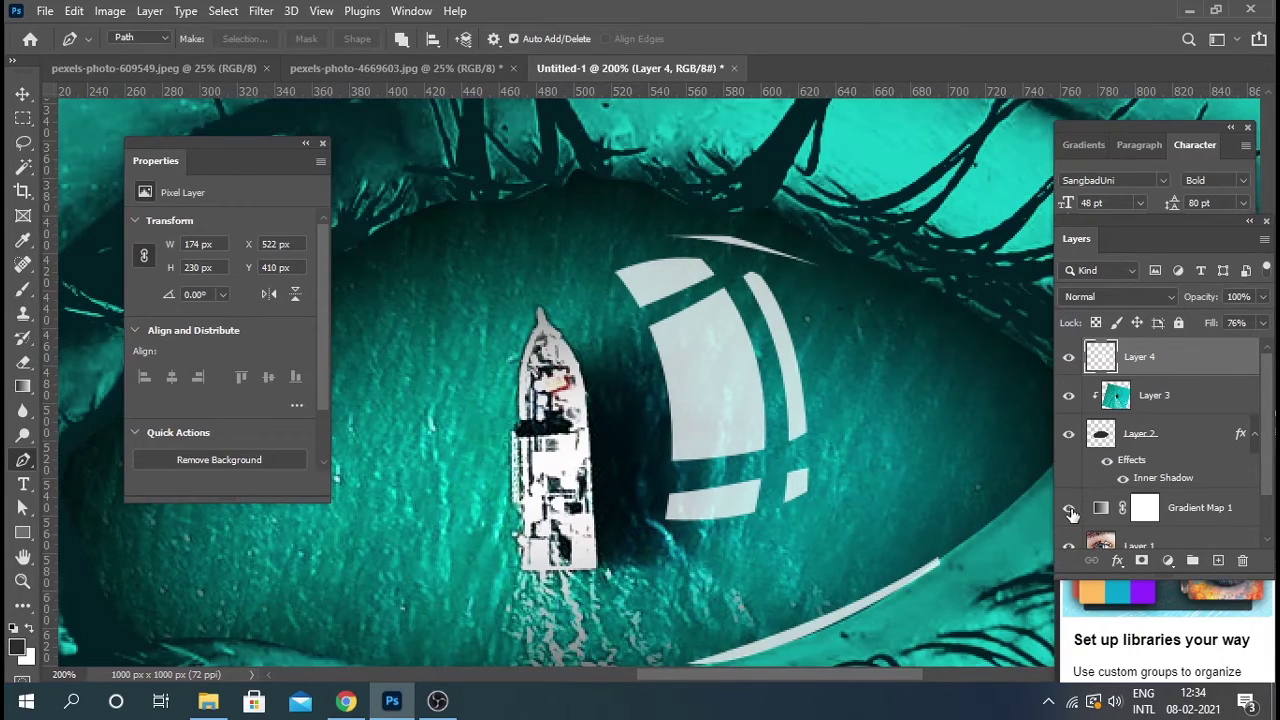
key(ctrl+minus)
key(ctrl+minus)
key(ctrl+minus)
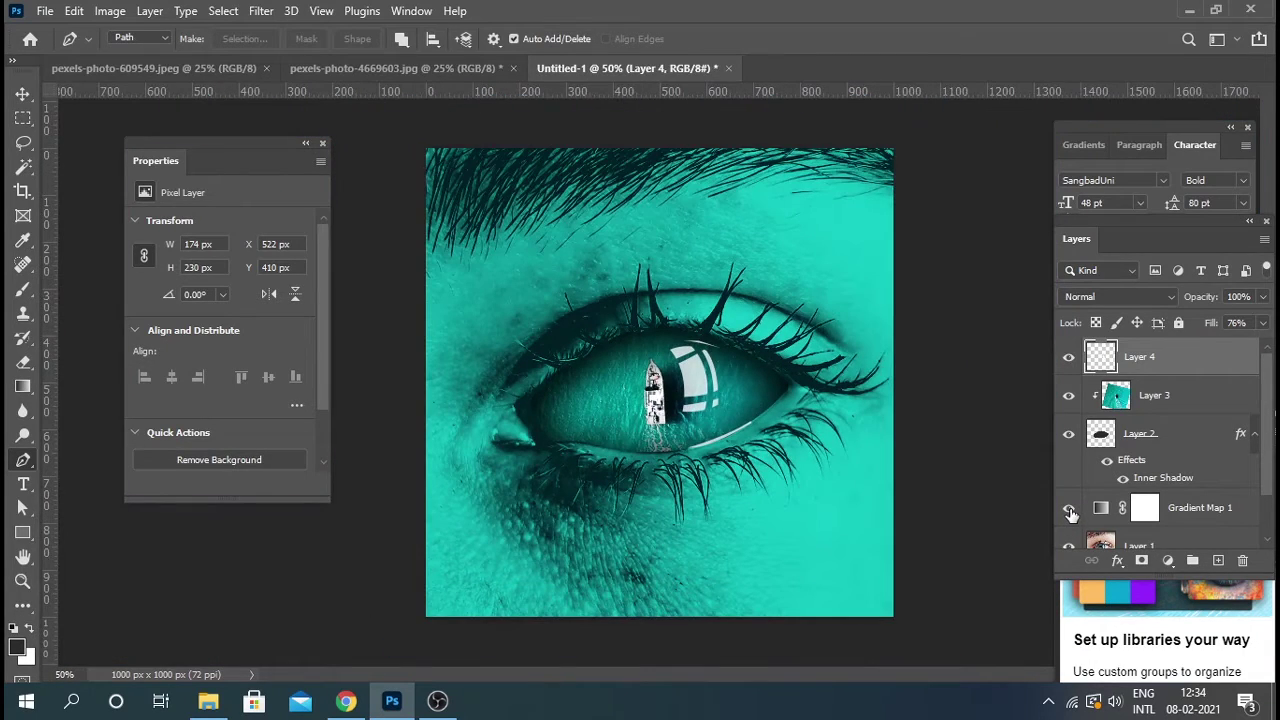
Step: Step through blend modes on Layer 4 and settle on Screen
click(22, 94)
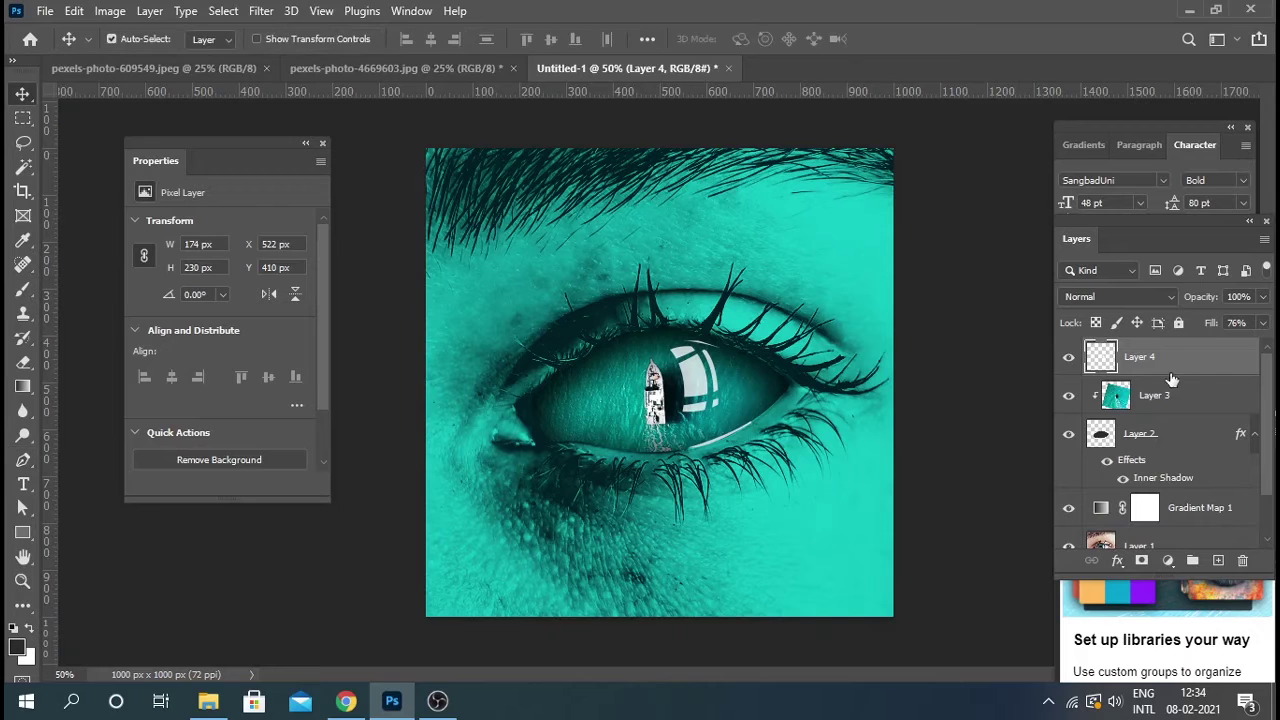
click(1100, 297)
click(1093, 232)
key(Down)
key(Down)
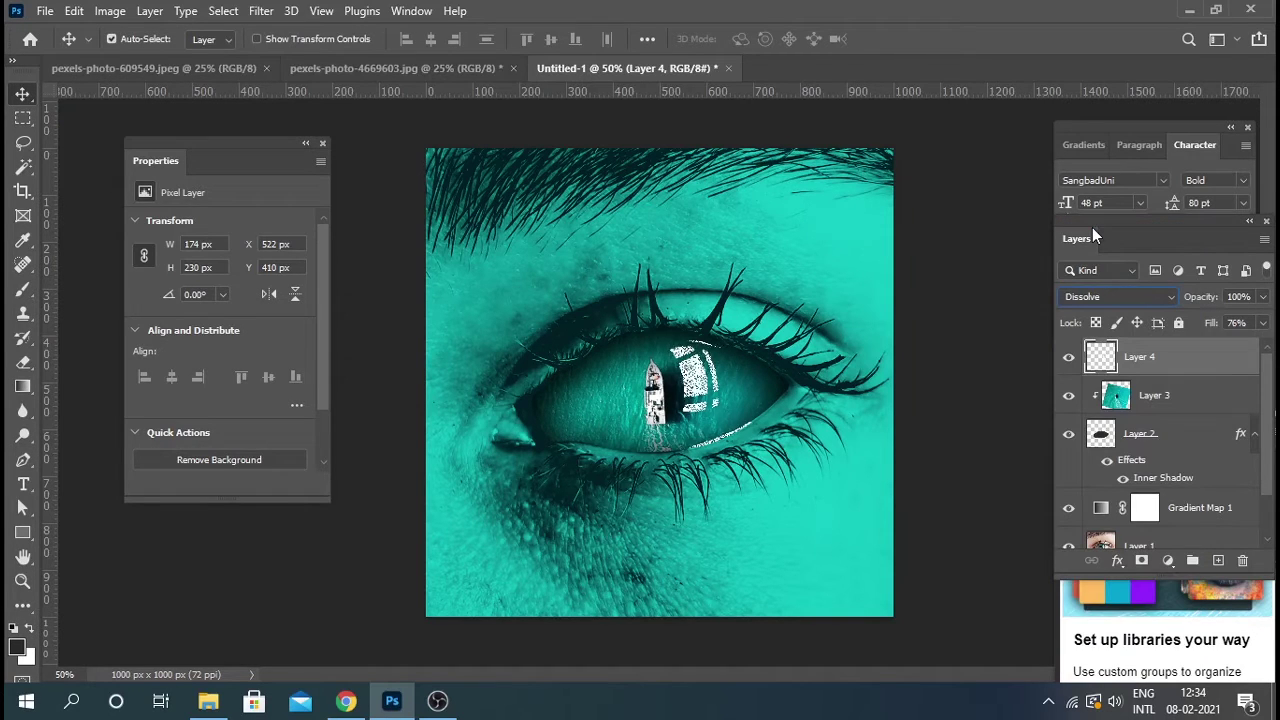
key(Down)
key(Down)
key(Down)
key(Down)
key(Down)
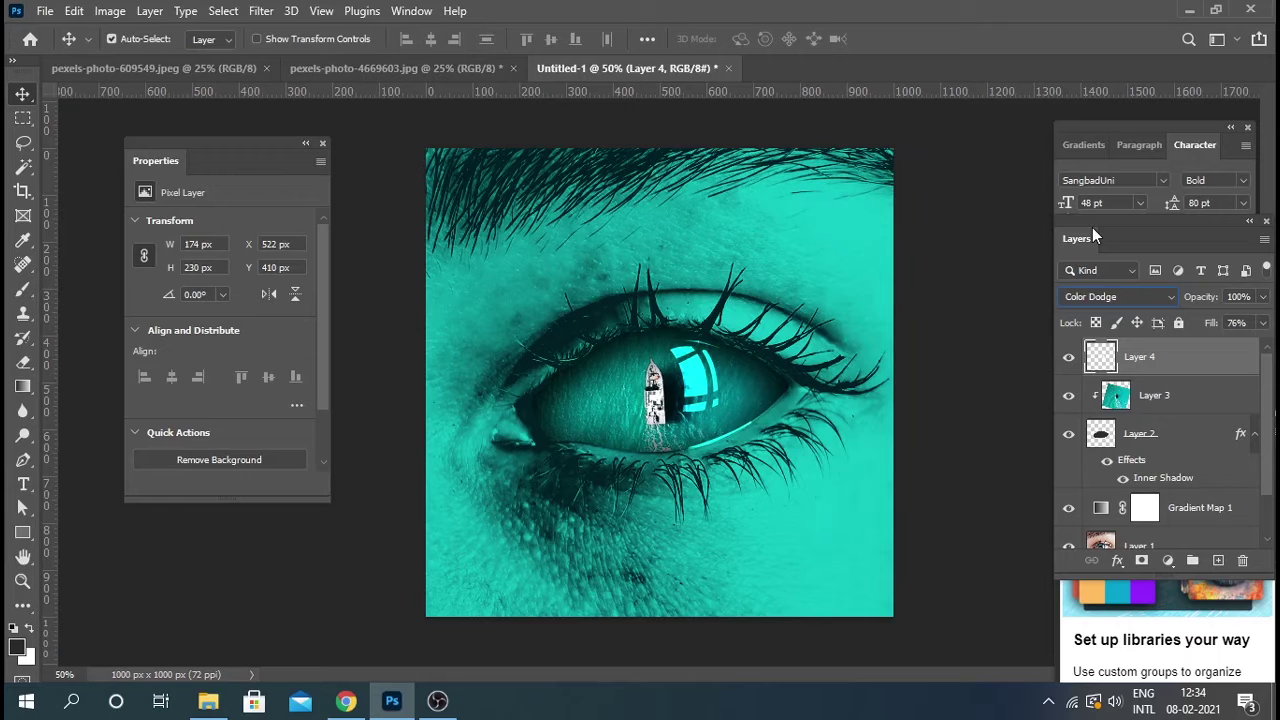
key(Down)
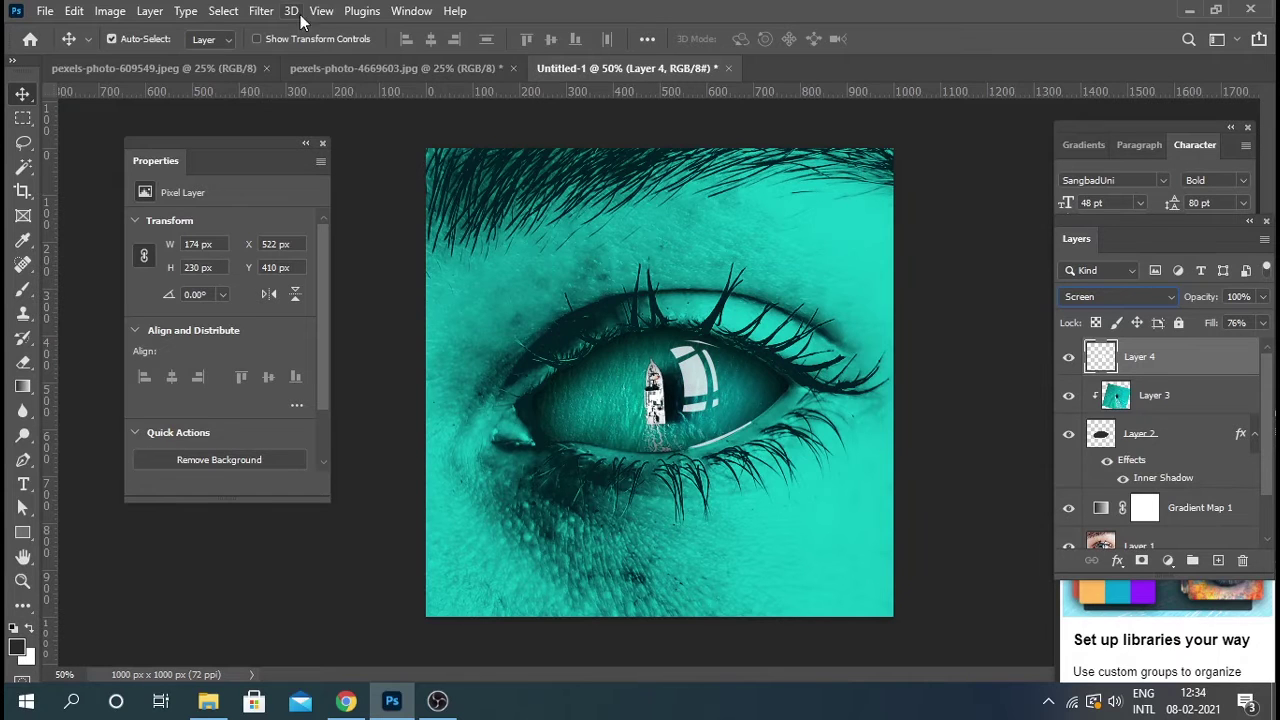
Step: Soften Layer 4 with a 0.9 px Gaussian Blur and lower its fill to 57%
click(261, 11)
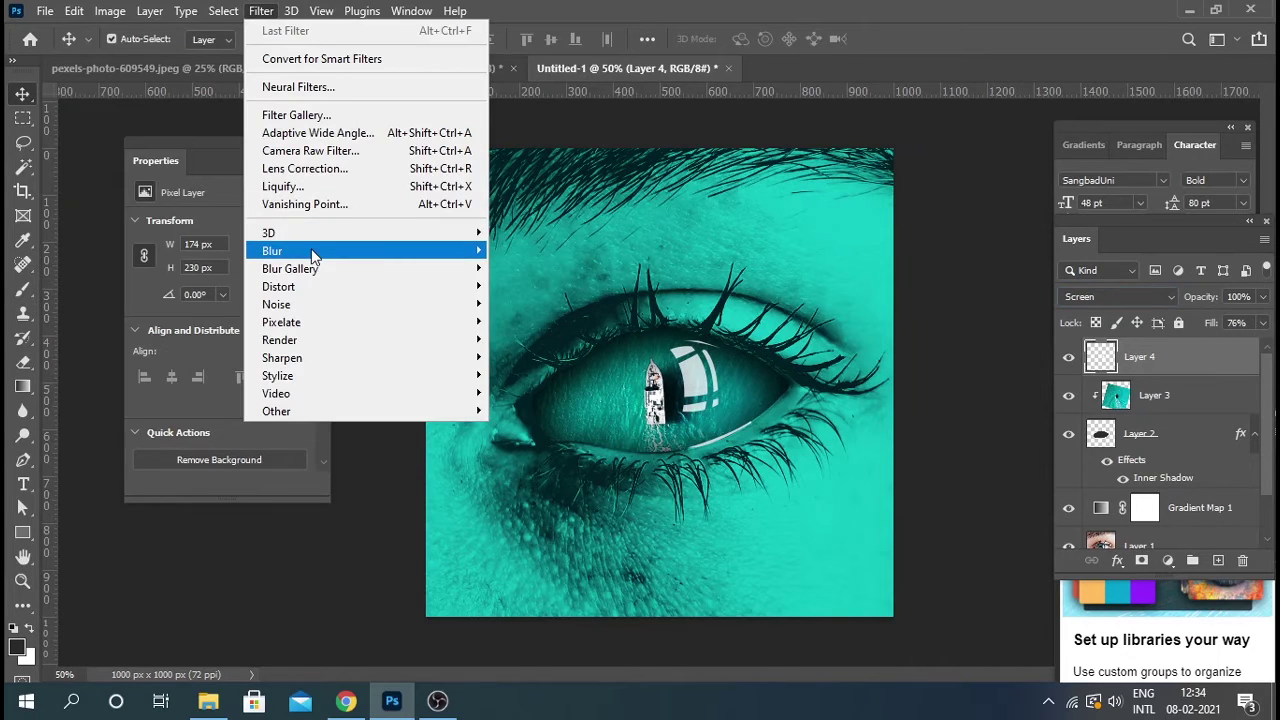
mouse_move(272, 250)
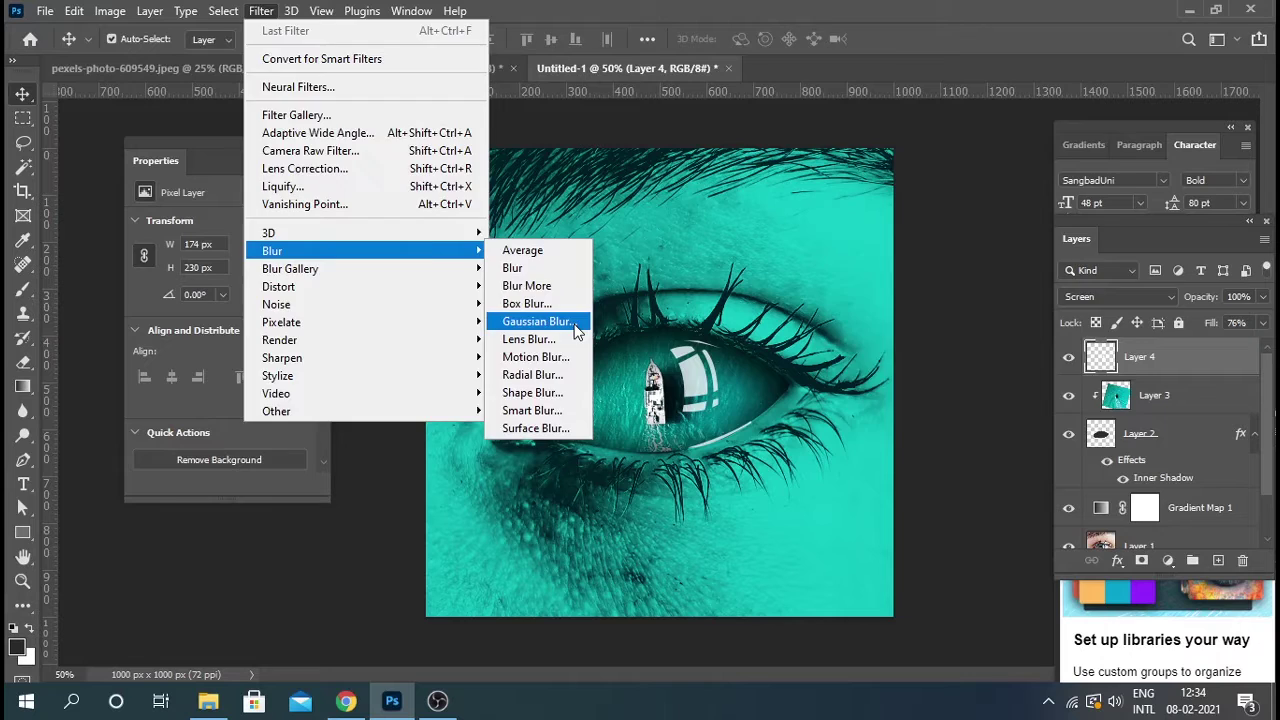
click(575, 327)
drag(886, 437, 858, 437)
click(1092, 184)
mouse_move(1263, 327)
mouse_down()
mouse_move(1213, 343)
mouse_move(1224, 342)
mouse_up()
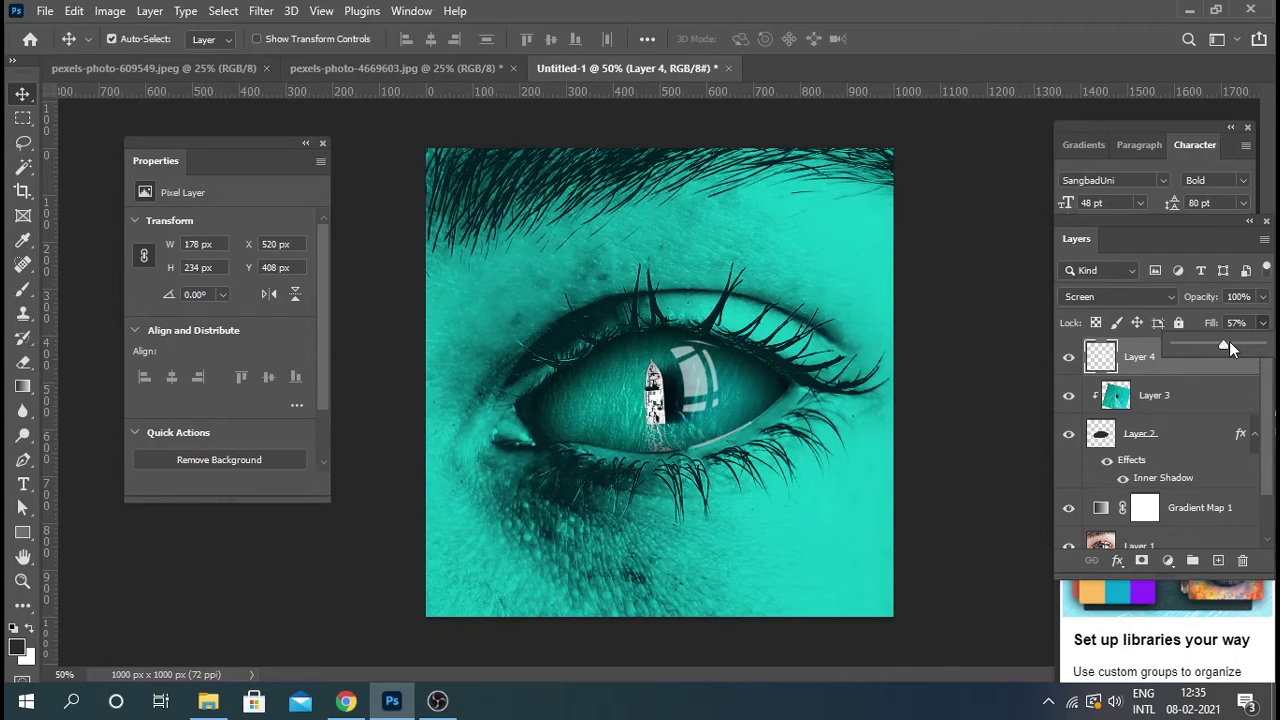
Step: Open Layer 1's Blending Options, cancel them, and dismiss the adjustment layer list
click(757, 546)
scroll(1228, 541, down, 1)
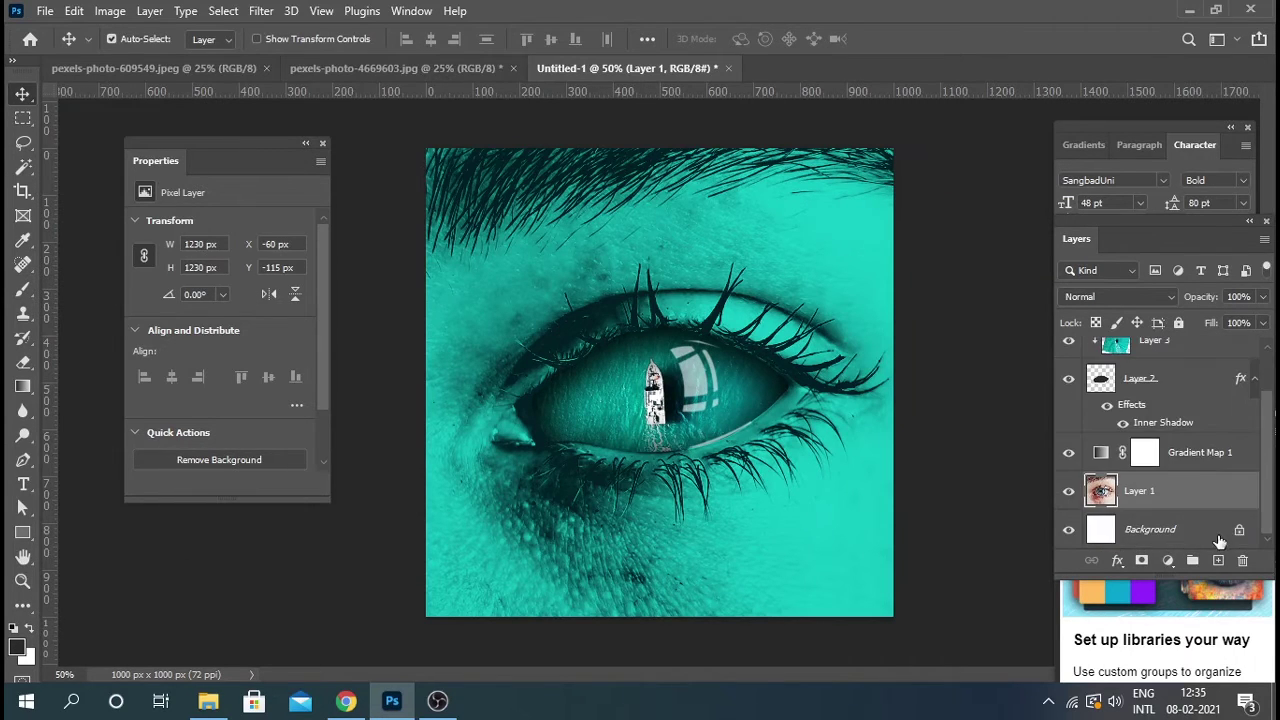
click(1118, 561)
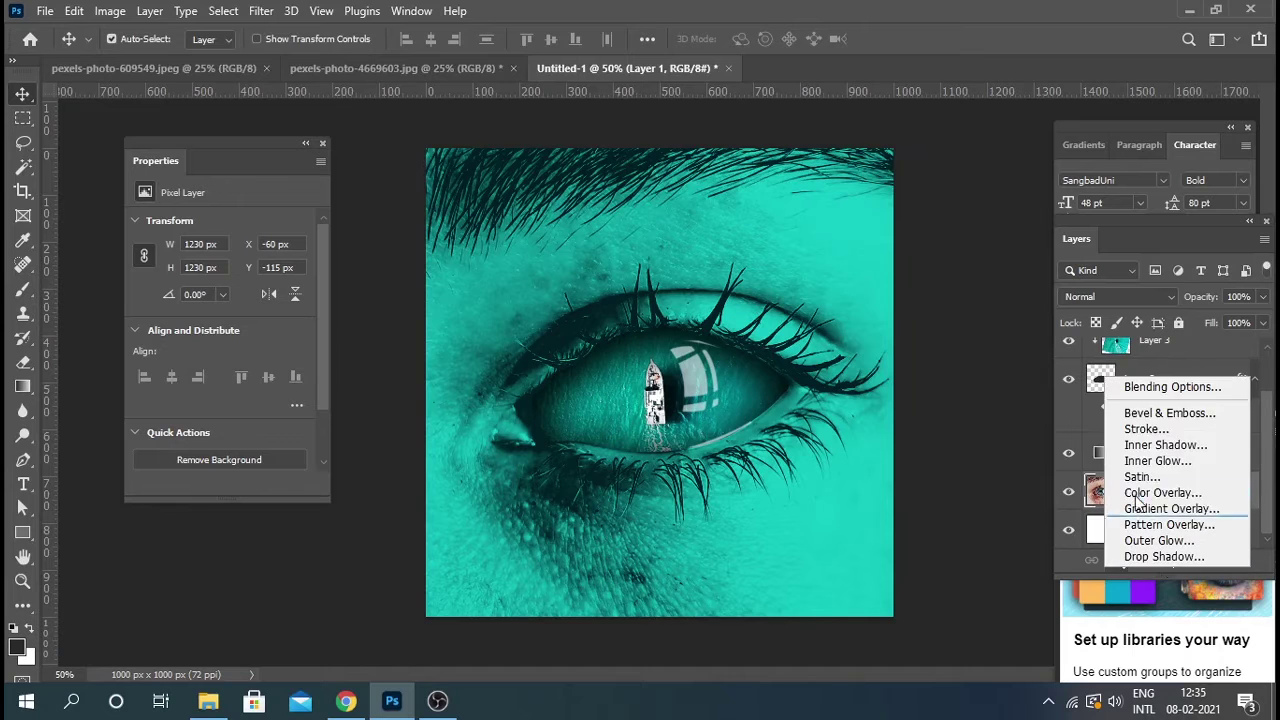
click(1149, 390)
drag(758, 229, 1085, 166)
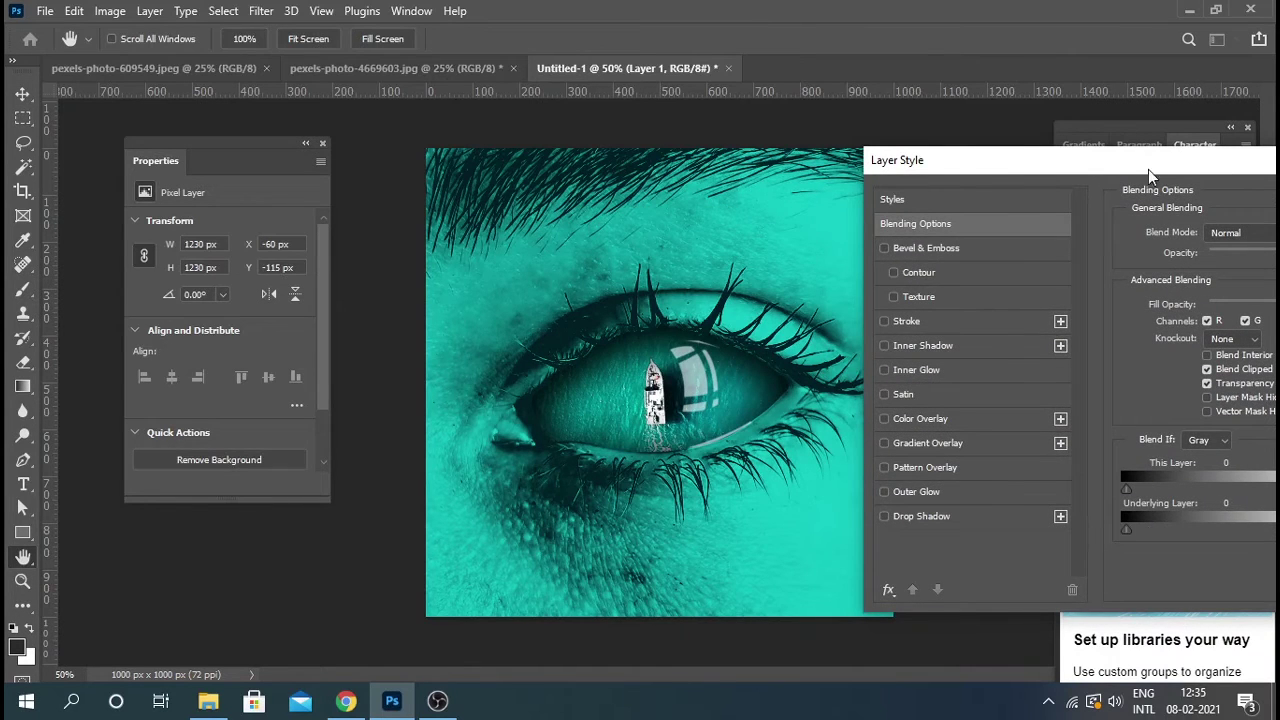
key(Escape)
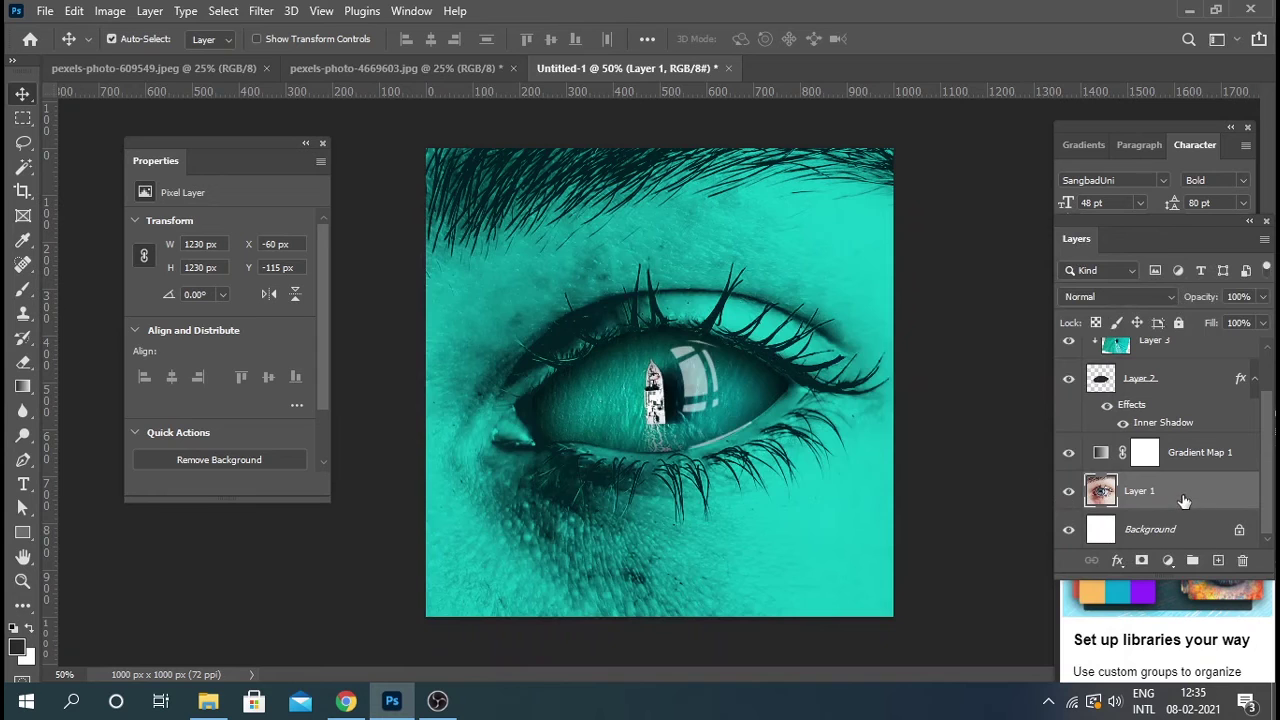
click(1168, 560)
click(1062, 578)
Step: In Gradient Map 1's Blending Options, raise the Underlying Layer dark slider so shadows show through
click(1196, 462)
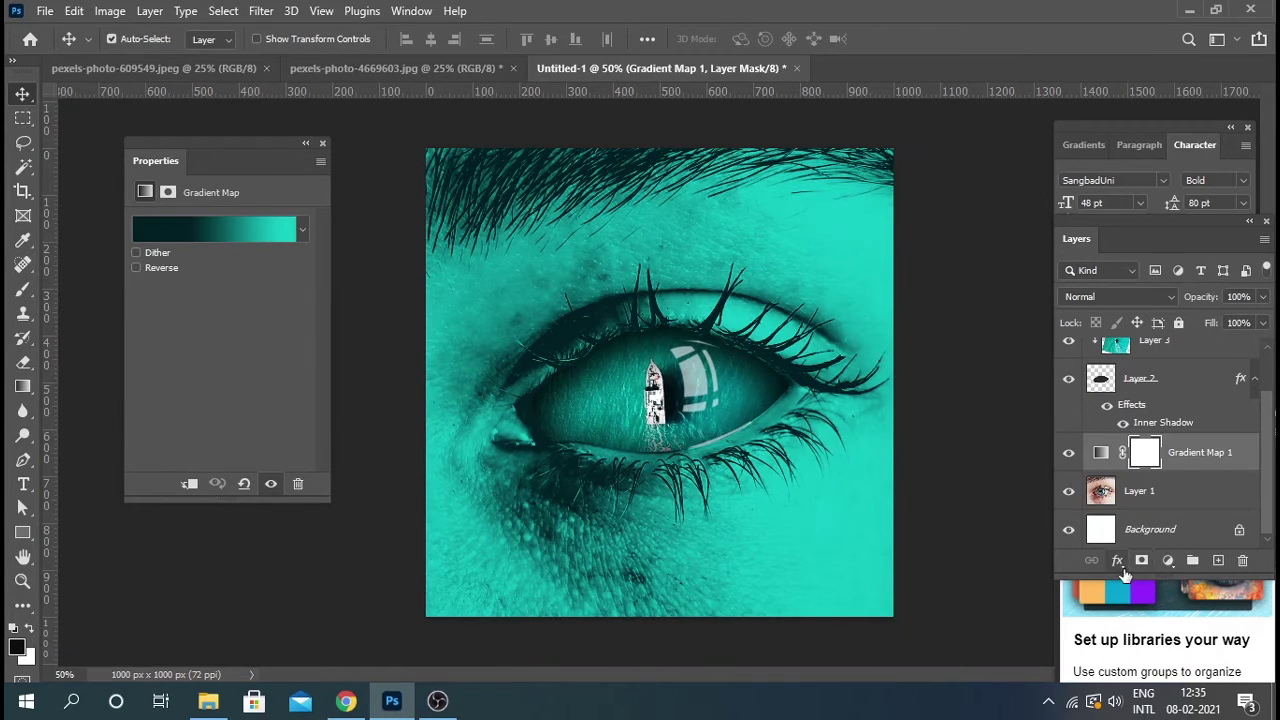
click(1121, 565)
click(1157, 386)
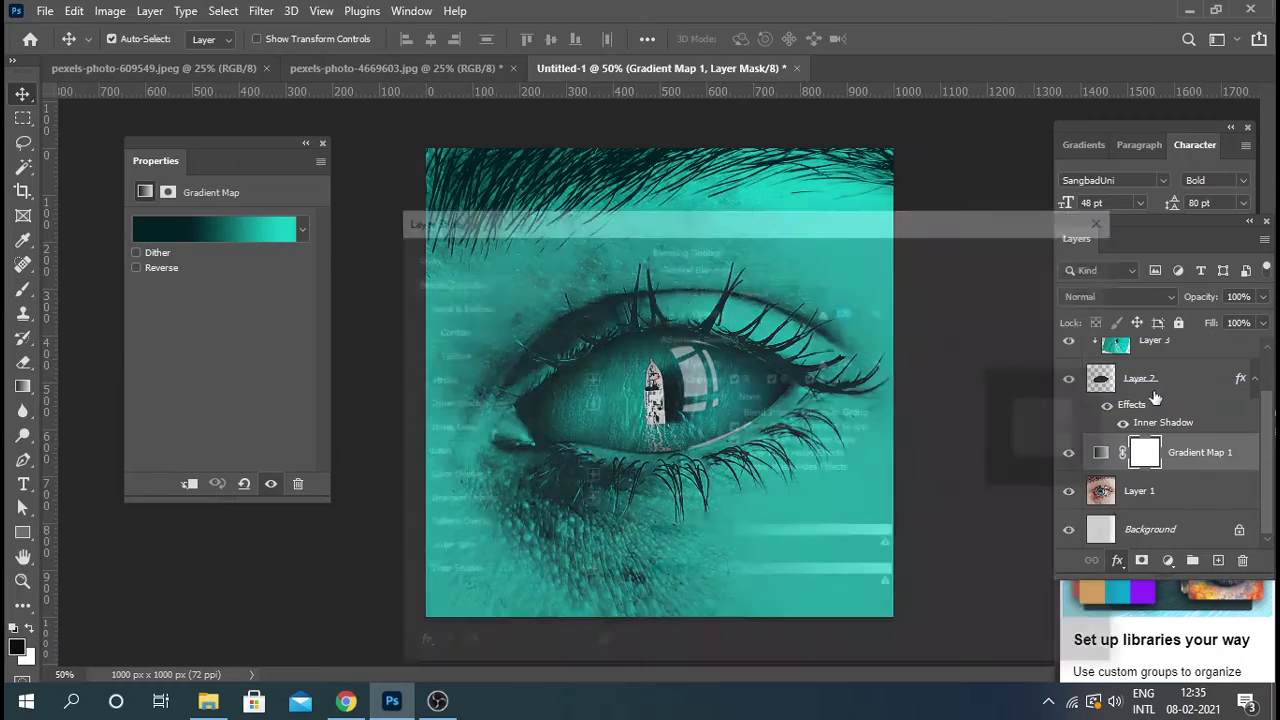
drag(634, 220, 1148, 152)
drag(1219, 520, 1173, 531)
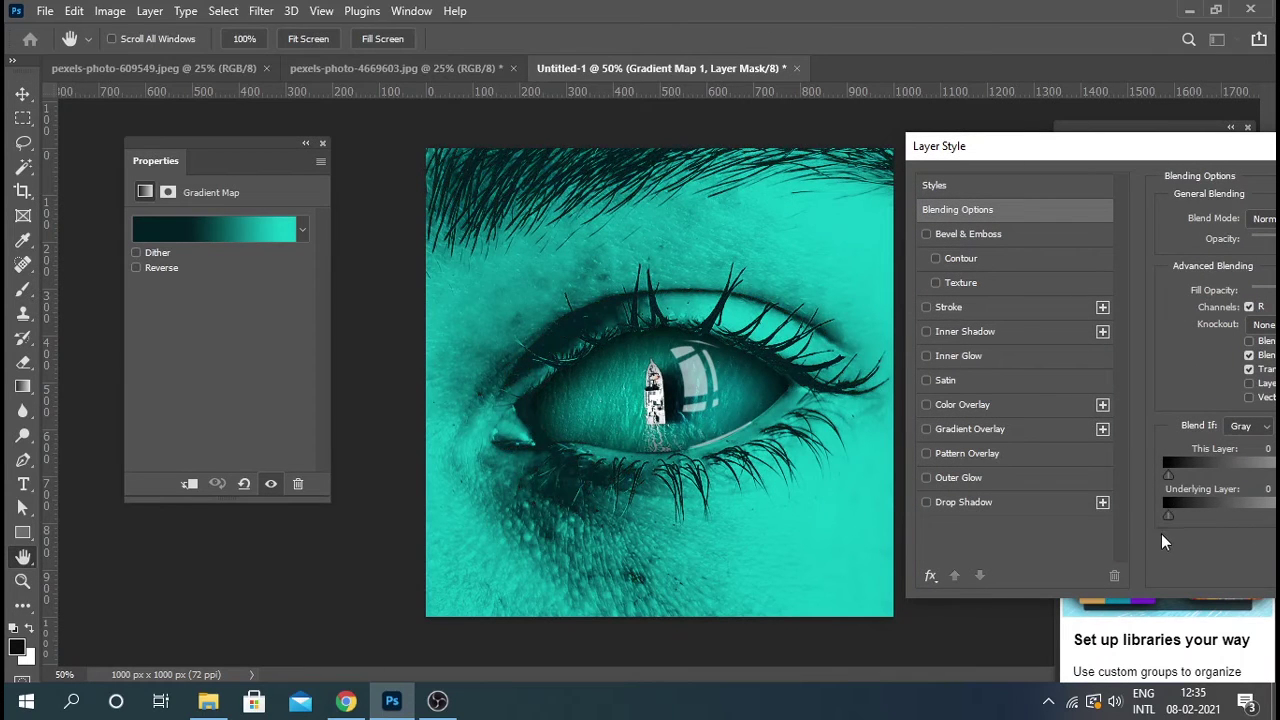
mouse_move(1185, 516)
mouse_down()
mouse_move(1237, 519)
mouse_move(1145, 525)
mouse_move(1245, 520)
mouse_up()
Step: Split the Underlying Layer white handle to 40/121 for a smooth highlight fade and apply
drag(1087, 146, 932, 150)
drag(1218, 525, 1019, 533)
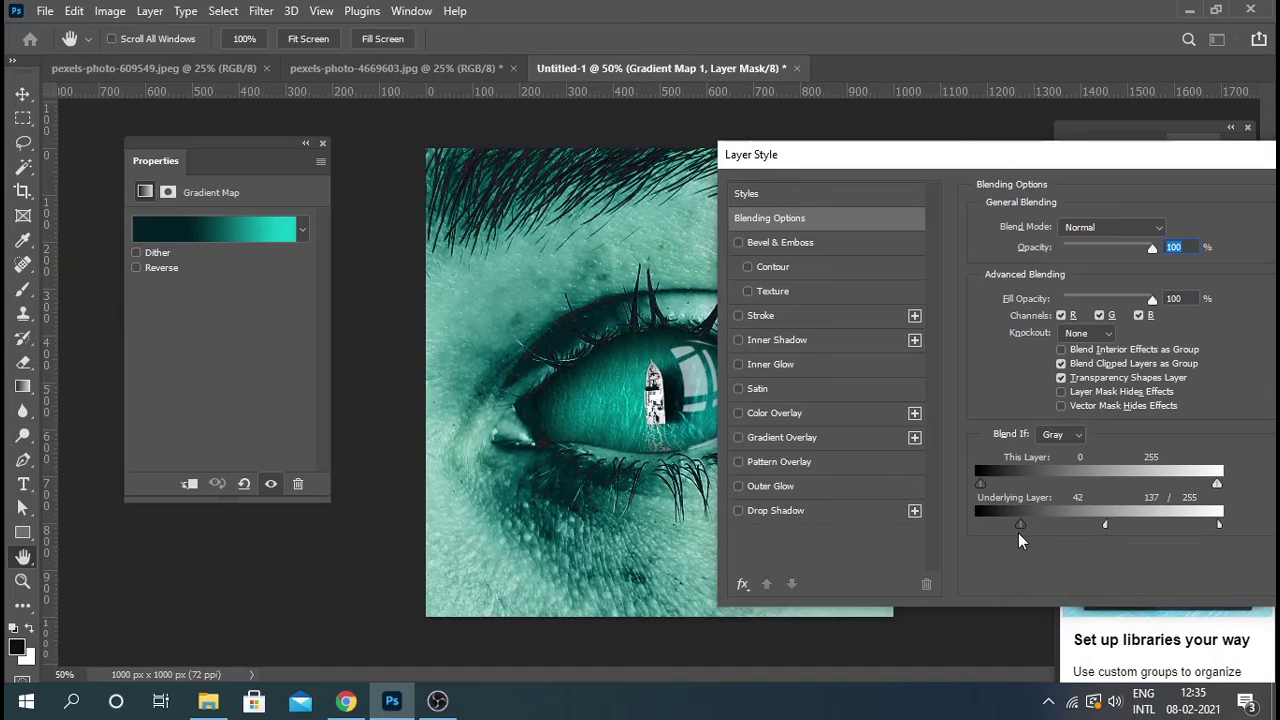
mouse_move(1108, 525)
mouse_down()
mouse_move(1055, 524)
mouse_move(1095, 526)
mouse_up()
drag(1097, 157, 871, 184)
click(1168, 221)
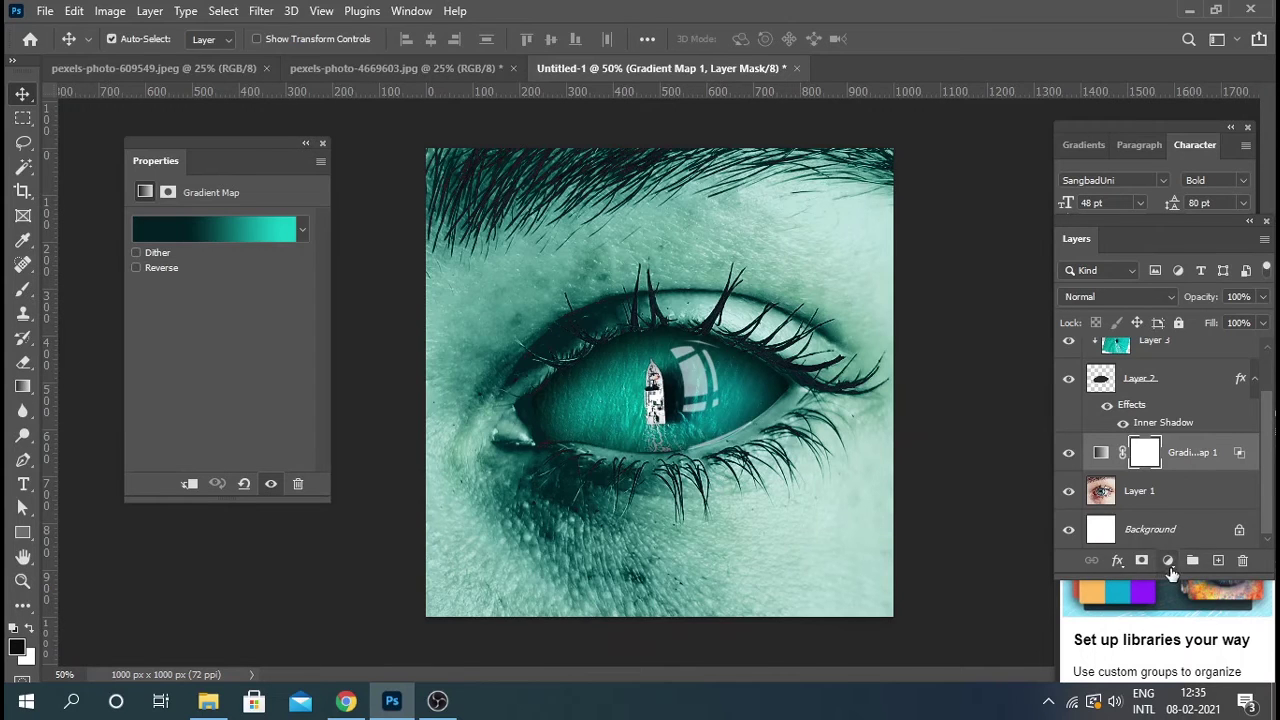
Step: Add a new layer above Gradient Map 1 and set the foreground to deep blue
click(1210, 455)
click(1218, 561)
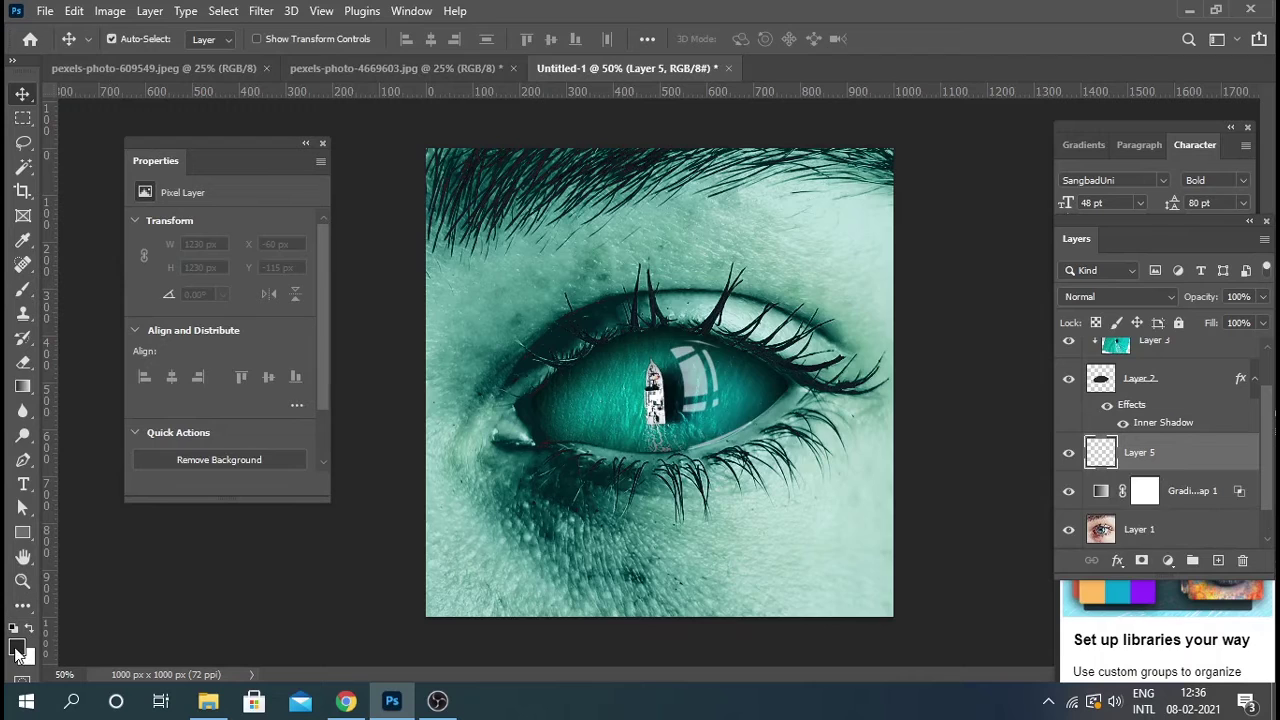
click(18, 648)
text(003c7a)
key(Return)
Step: Paint blue across the top of the image with an 1100 px brush
click(23, 289)
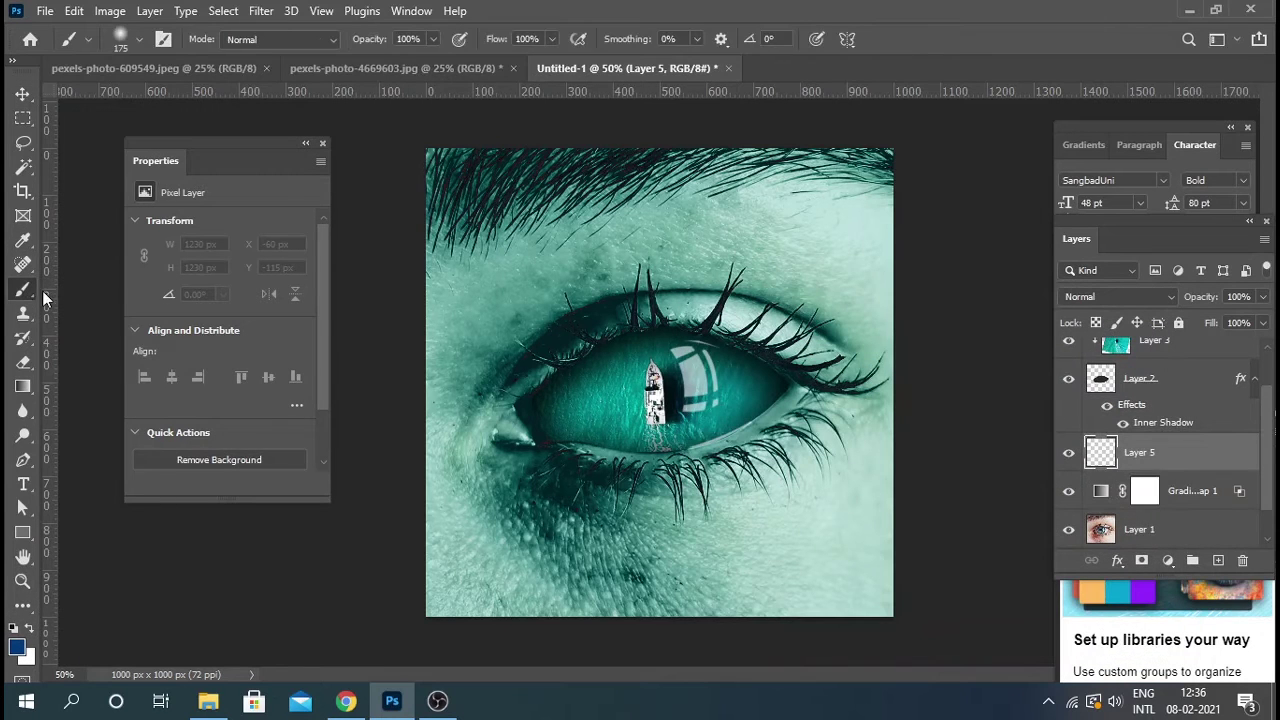
key(bracketright)
key(bracketright)
key(bracketright)
key(bracketright)
key(bracketright)
key(bracketright)
key(bracketright)
key(bracketright)
key(bracketright)
key(bracketright)
click(445, 190)
click(786, 114)
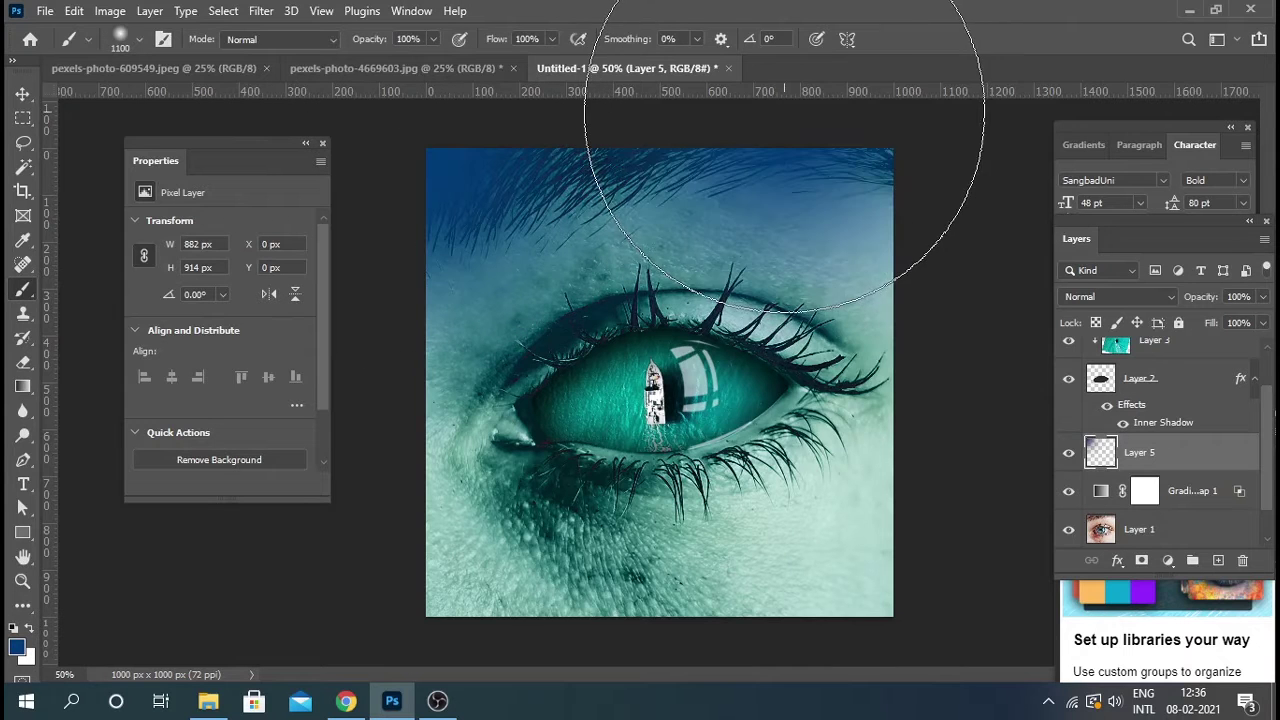
Step: Paint dark red over the top-right corner
click(16, 647)
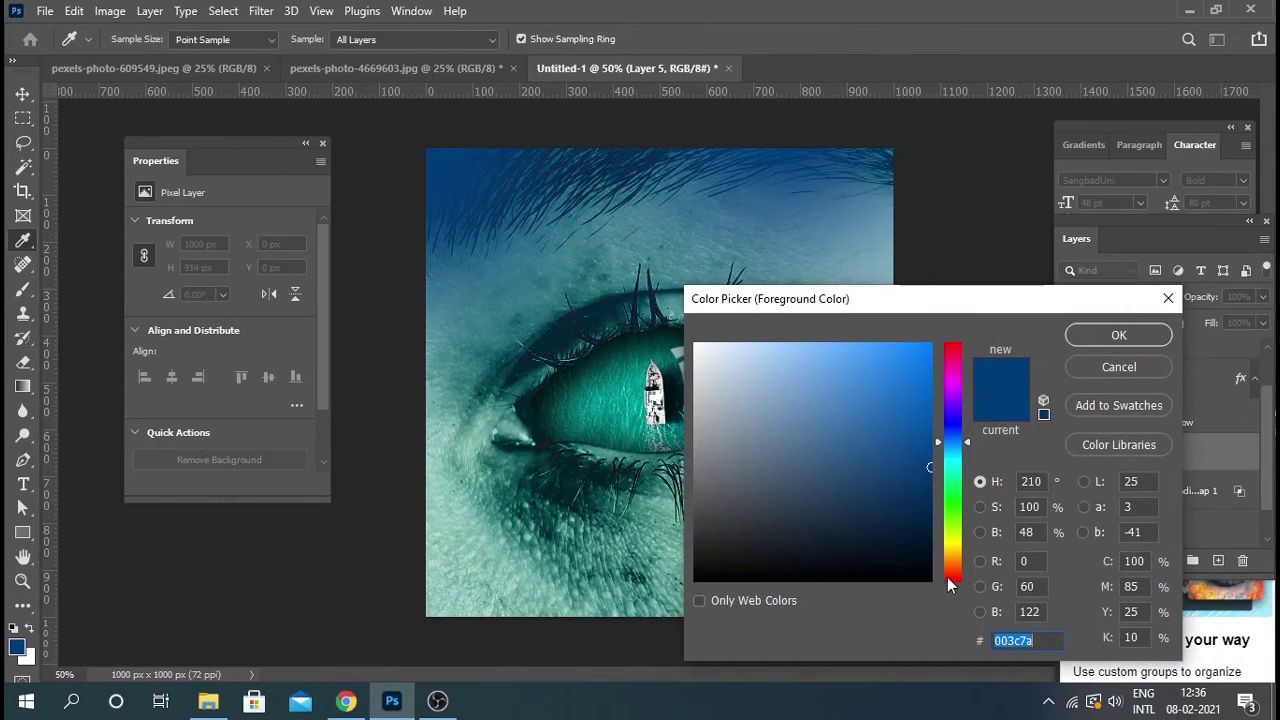
click(947, 577)
click(1110, 337)
click(1143, 330)
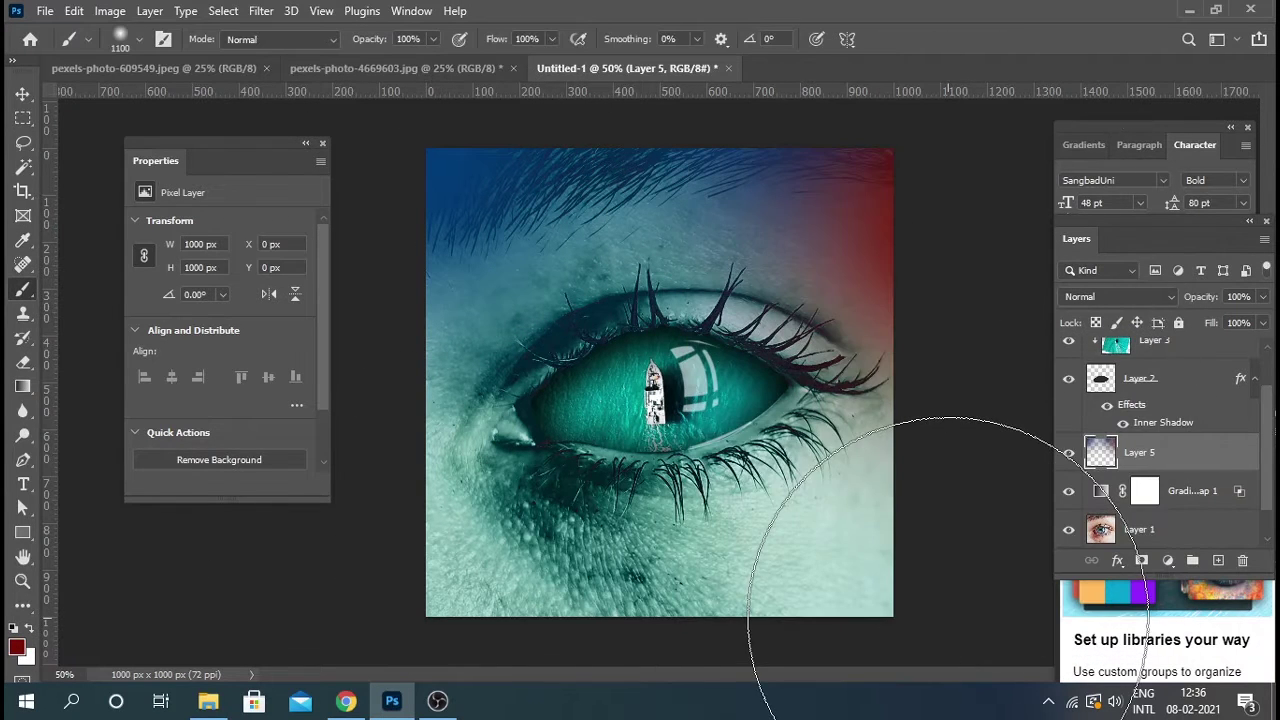
Step: Paint bright green over the top, left and bottom of the canvas
click(16, 647)
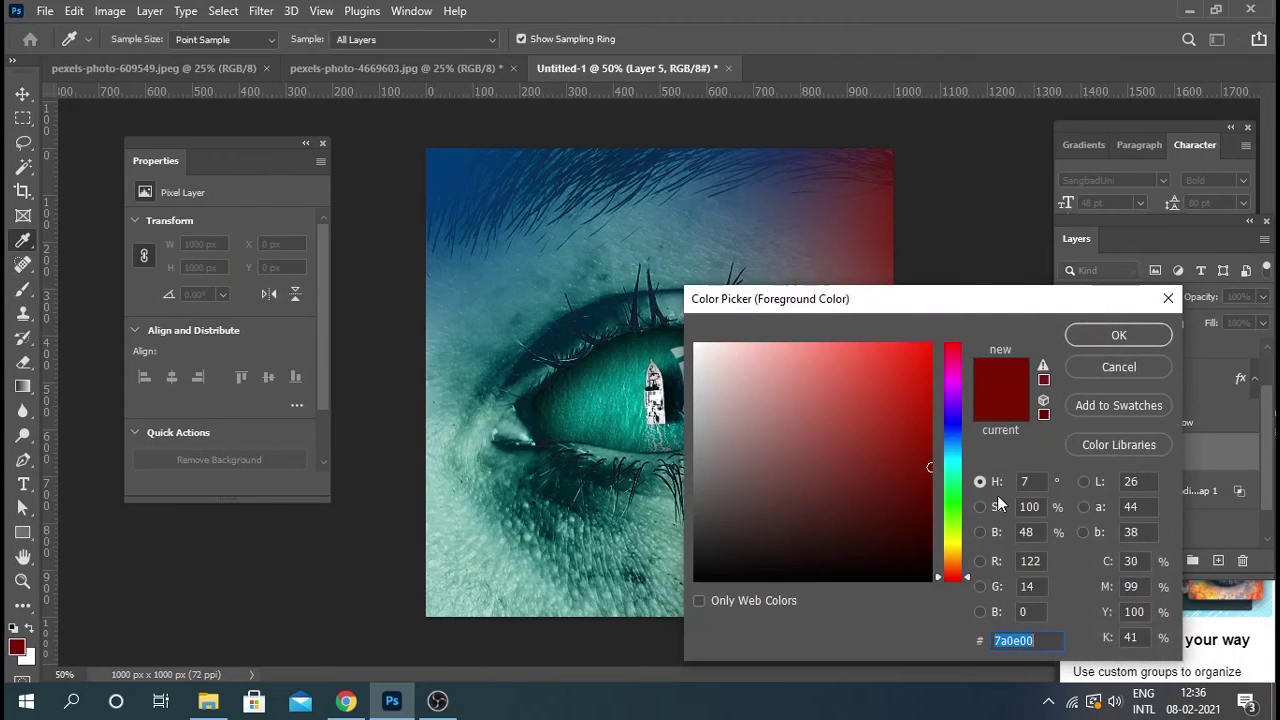
click(957, 549)
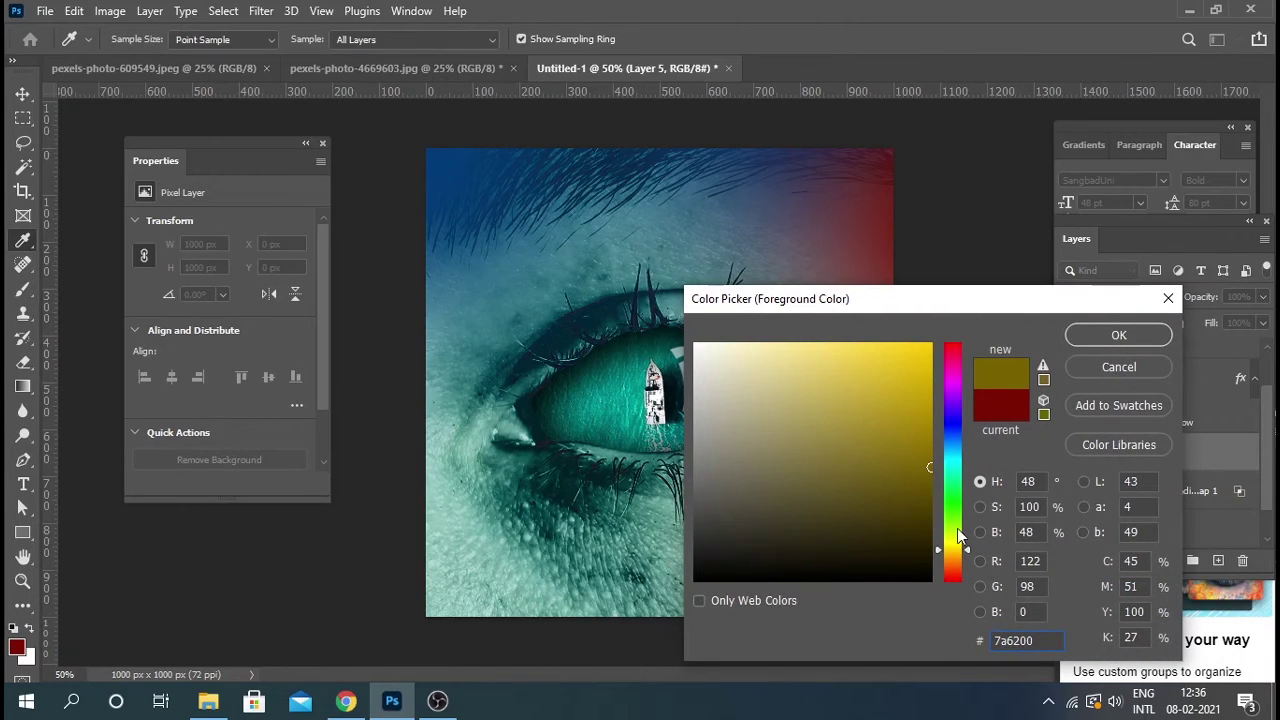
click(957, 528)
click(927, 413)
click(1119, 335)
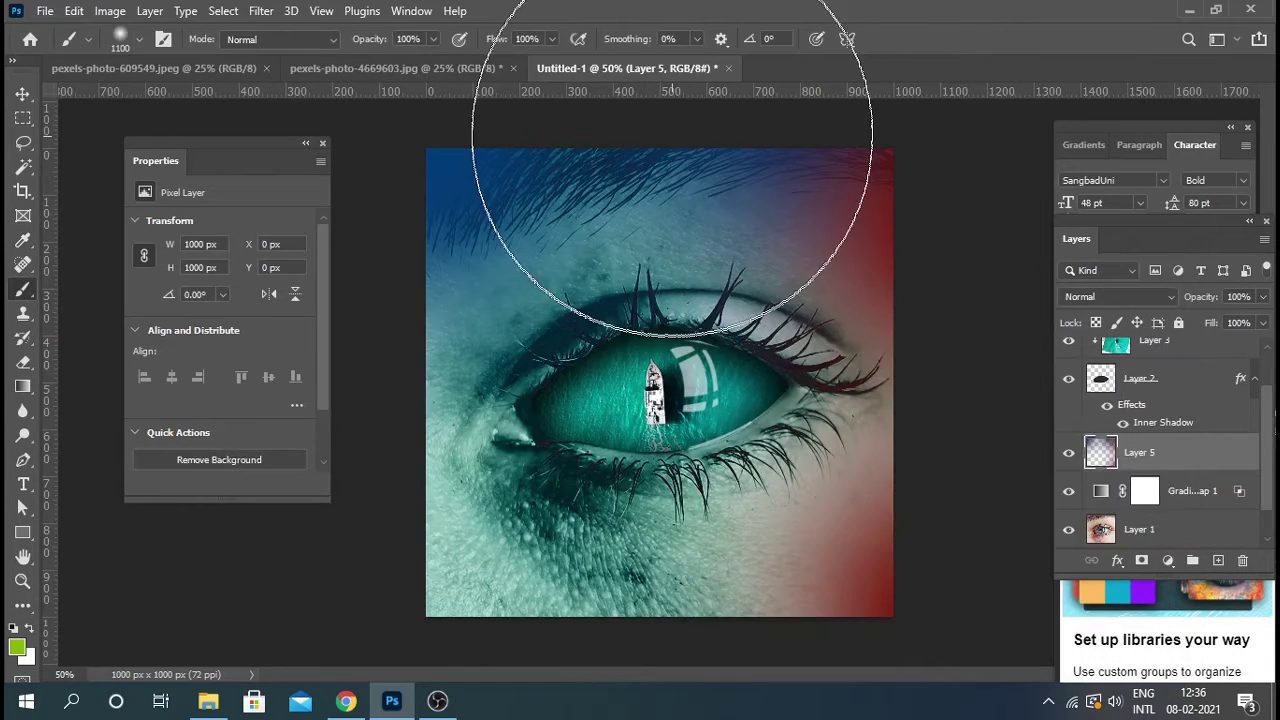
key(ctrl+minus)
mouse_move(676, 160)
mouse_down()
mouse_move(514, 243)
mouse_move(451, 543)
mouse_move(634, 614)
mouse_up()
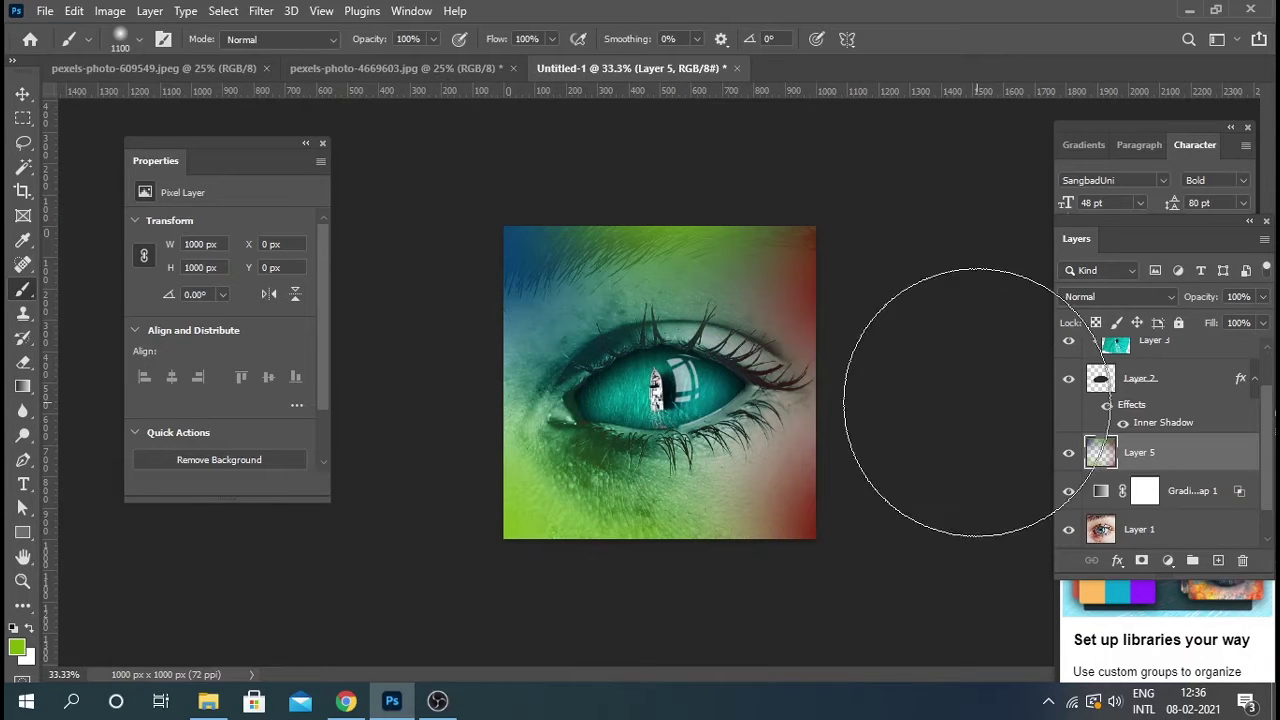
Step: Paint pale yellow near the bottom and white (ffffff) over the eye area
click(16, 647)
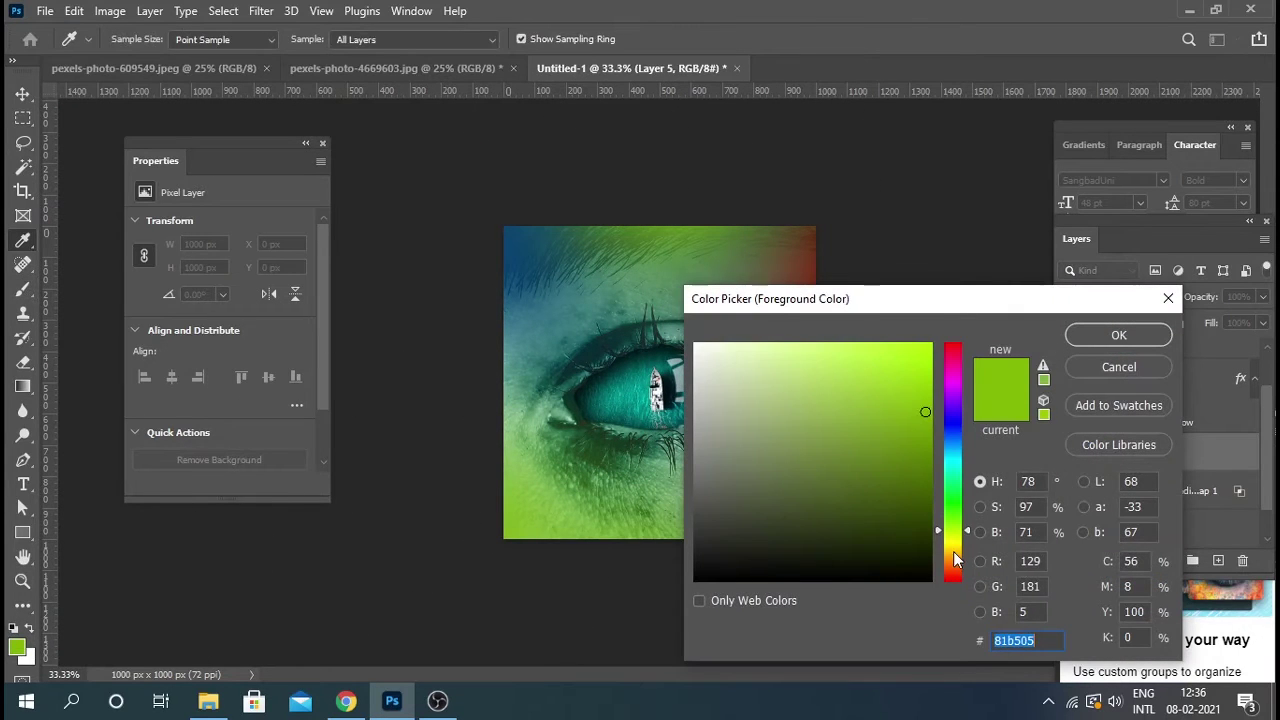
click(953, 560)
click(809, 363)
click(1086, 339)
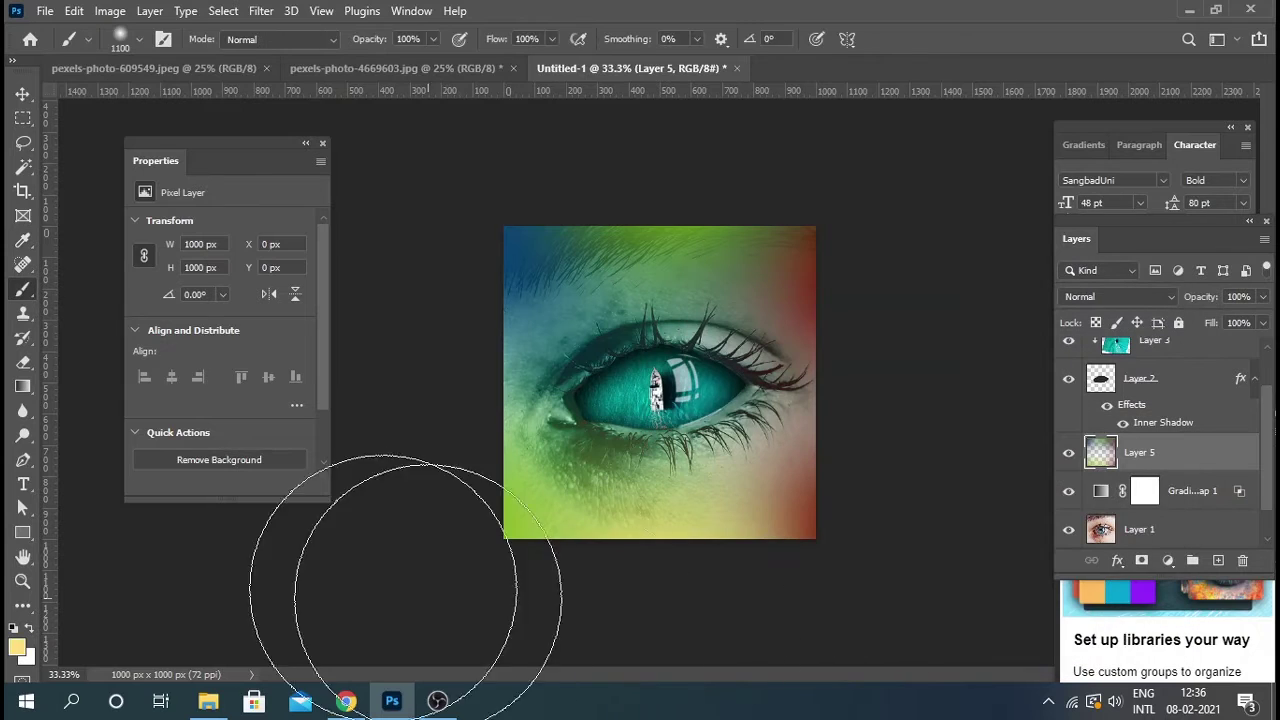
click(20, 647)
text(ffffff)
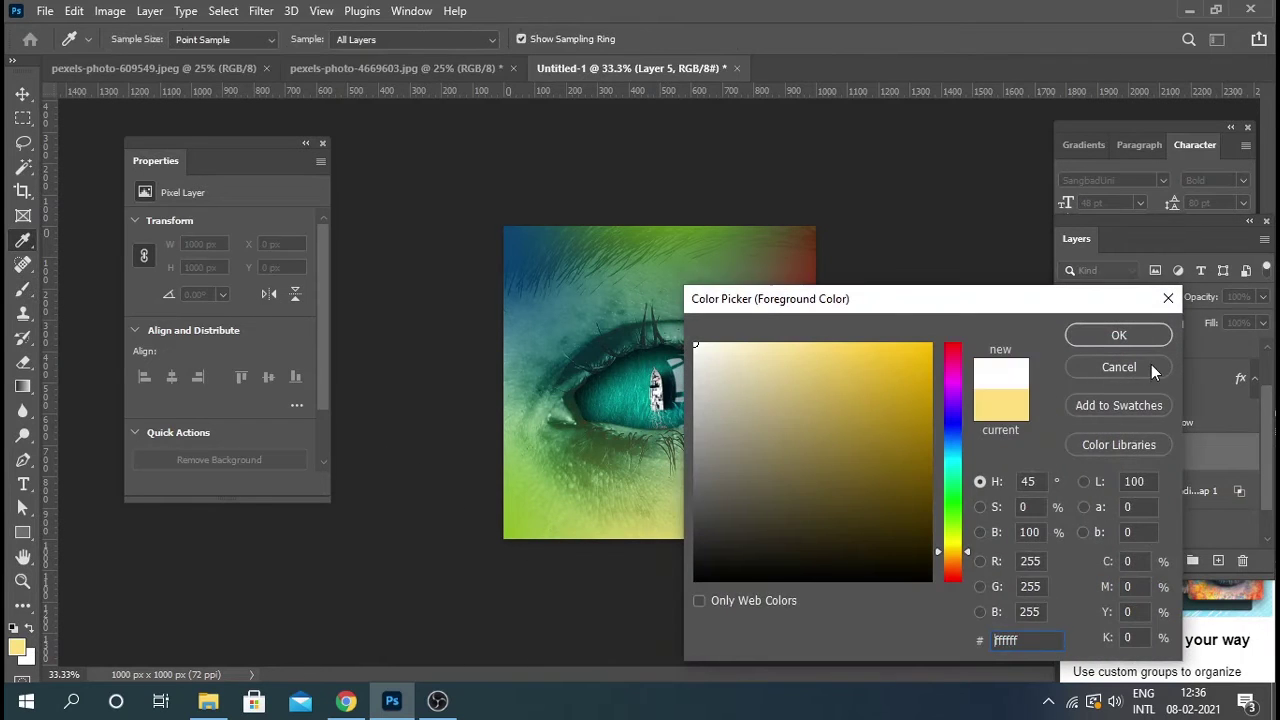
click(1117, 334)
drag(766, 386, 677, 413)
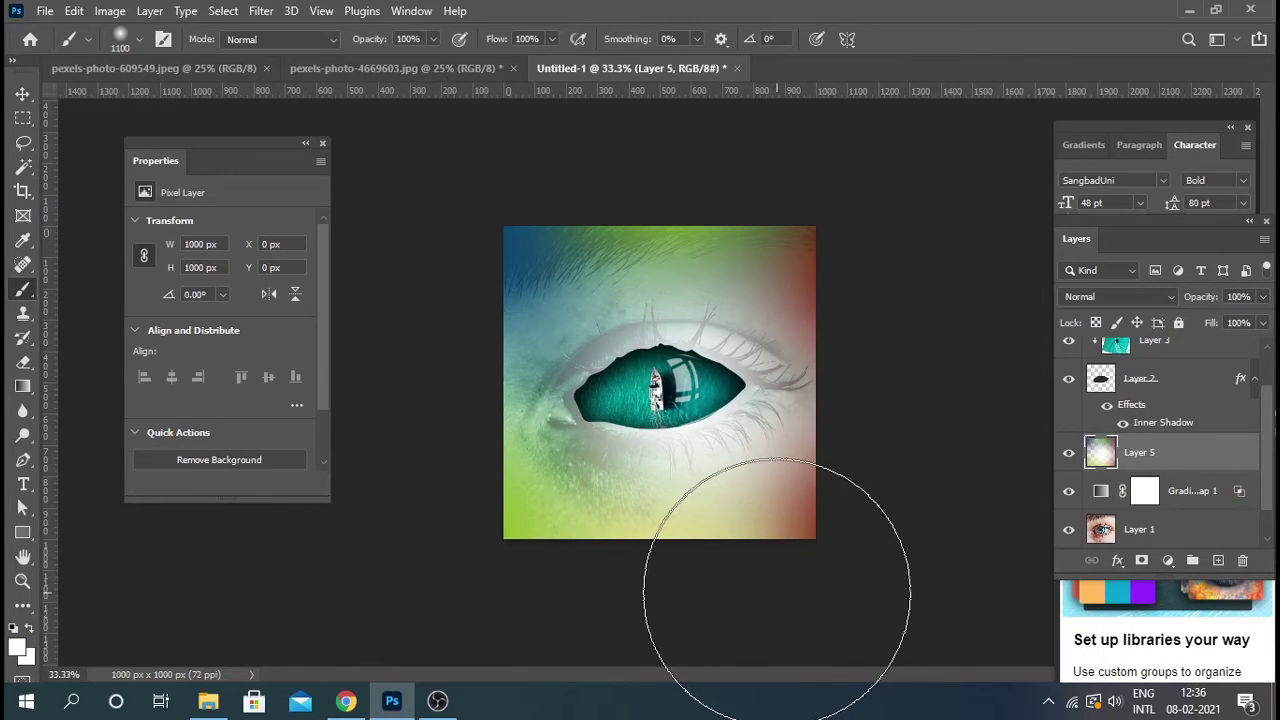
Step: Bring Layer 5 to the top of the stack and nudge it to cover the canvas
scroll(1185, 465, up, 2)
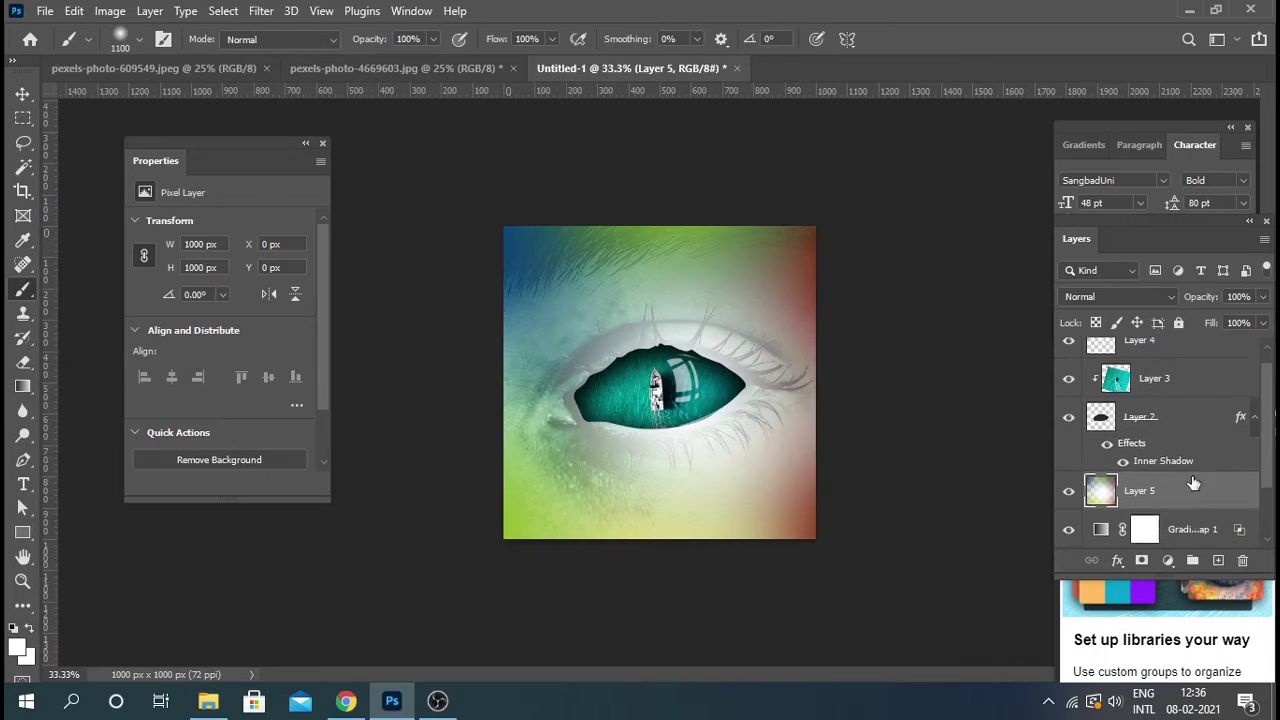
key(ctrl+shift+bracketright)
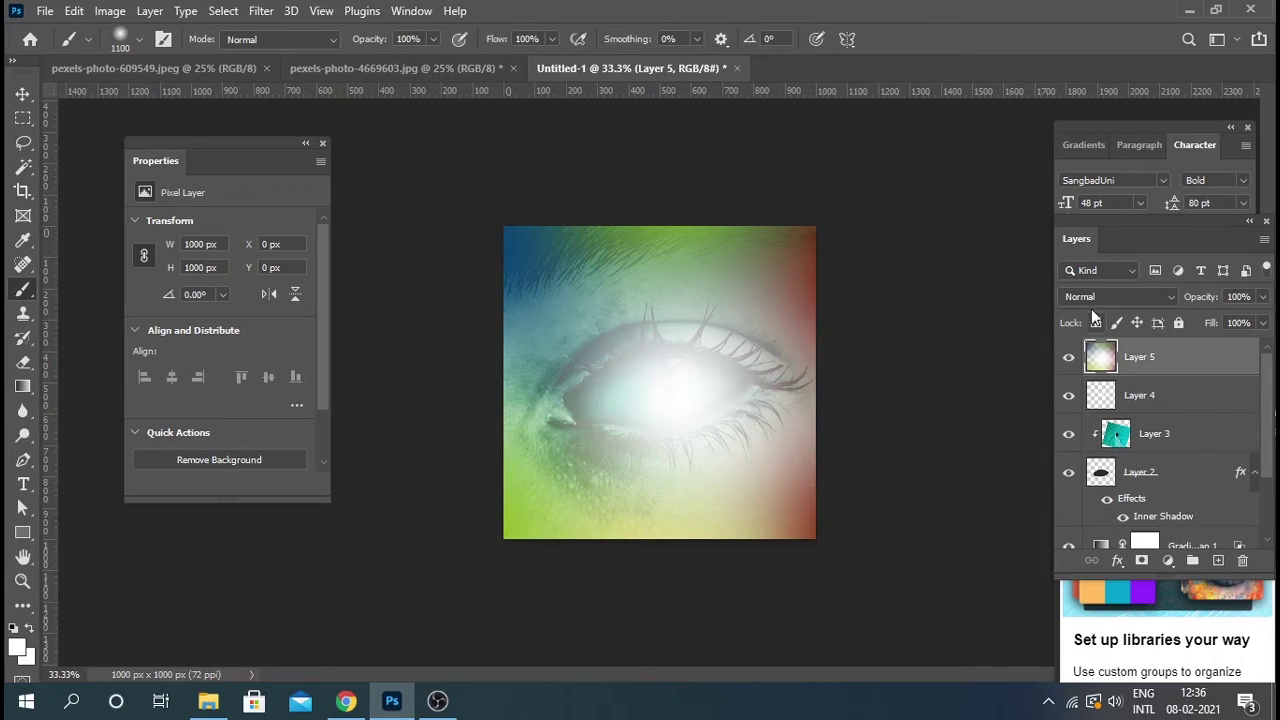
click(1096, 297)
click(1098, 240)
click(22, 95)
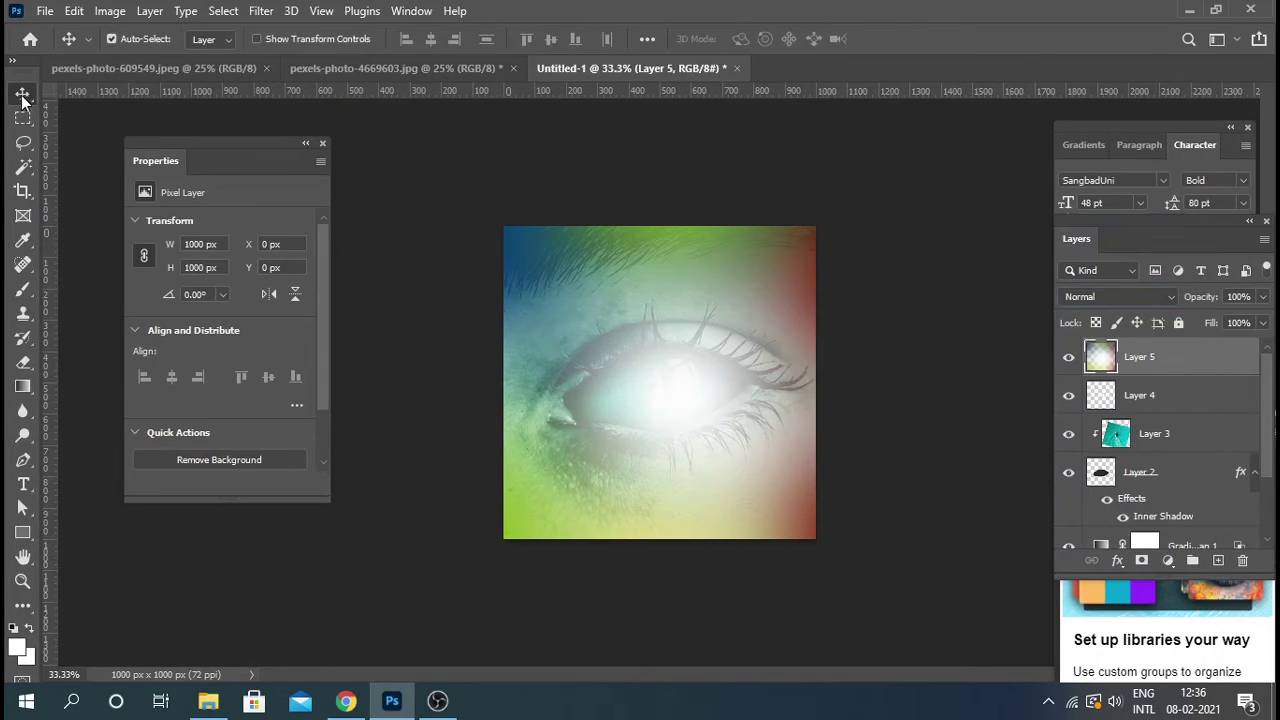
key(Up)
key(Up)
key(Down)
key(Down)
Step: Preview blend modes on Layer 5 from Darken through Saturation
click(1100, 296)
click(1095, 268)
key(Down)
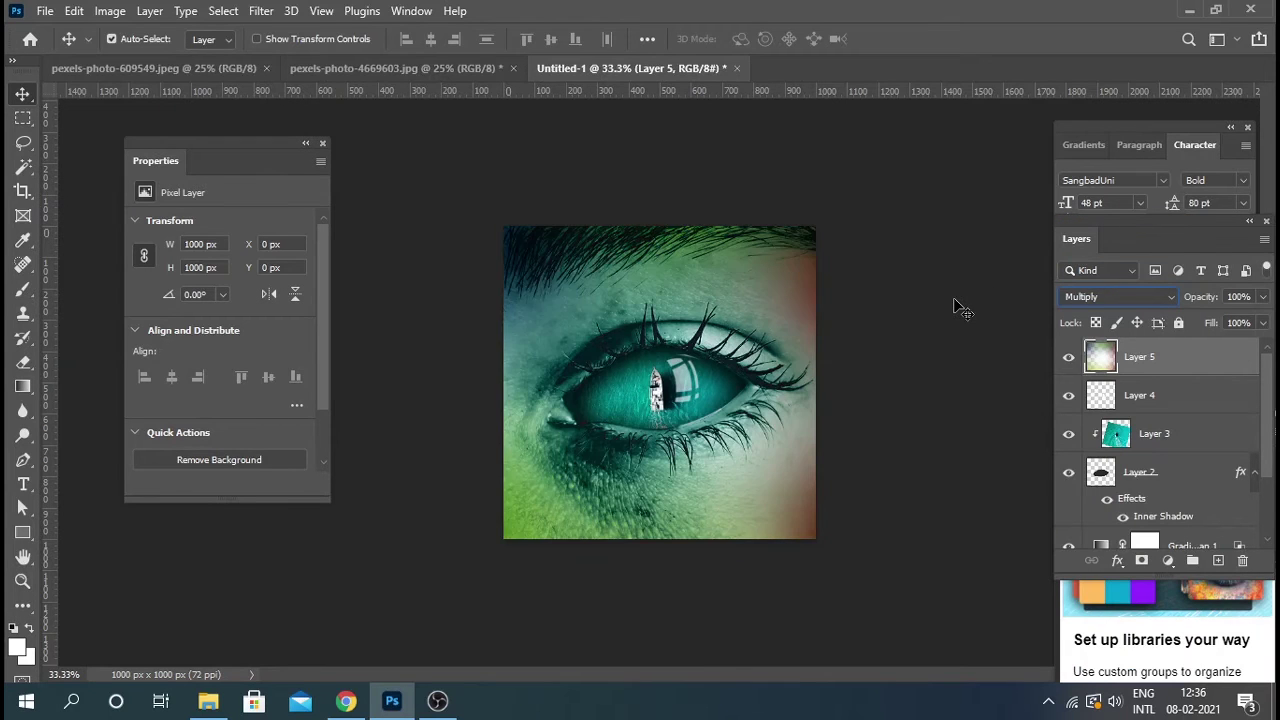
key(Down)
key(Down)
key(Down)
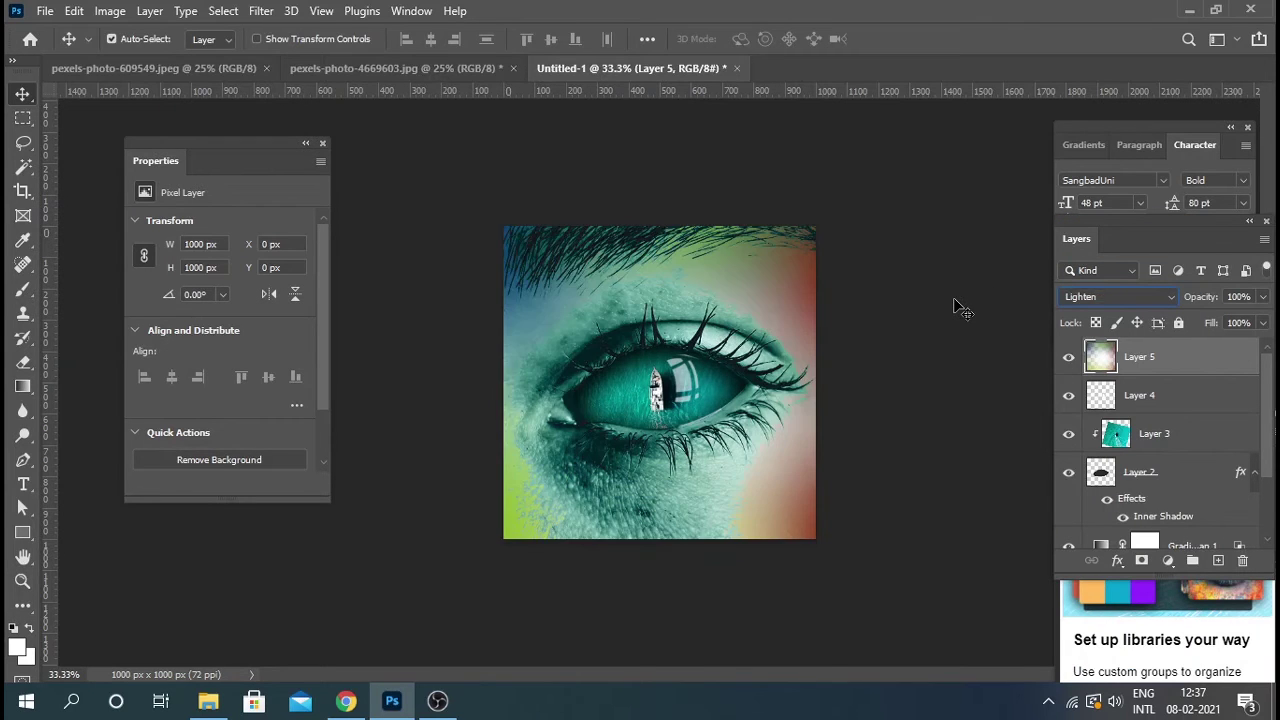
key(Down)
key(Down)
key(Down)
key(Down)
key(Down)
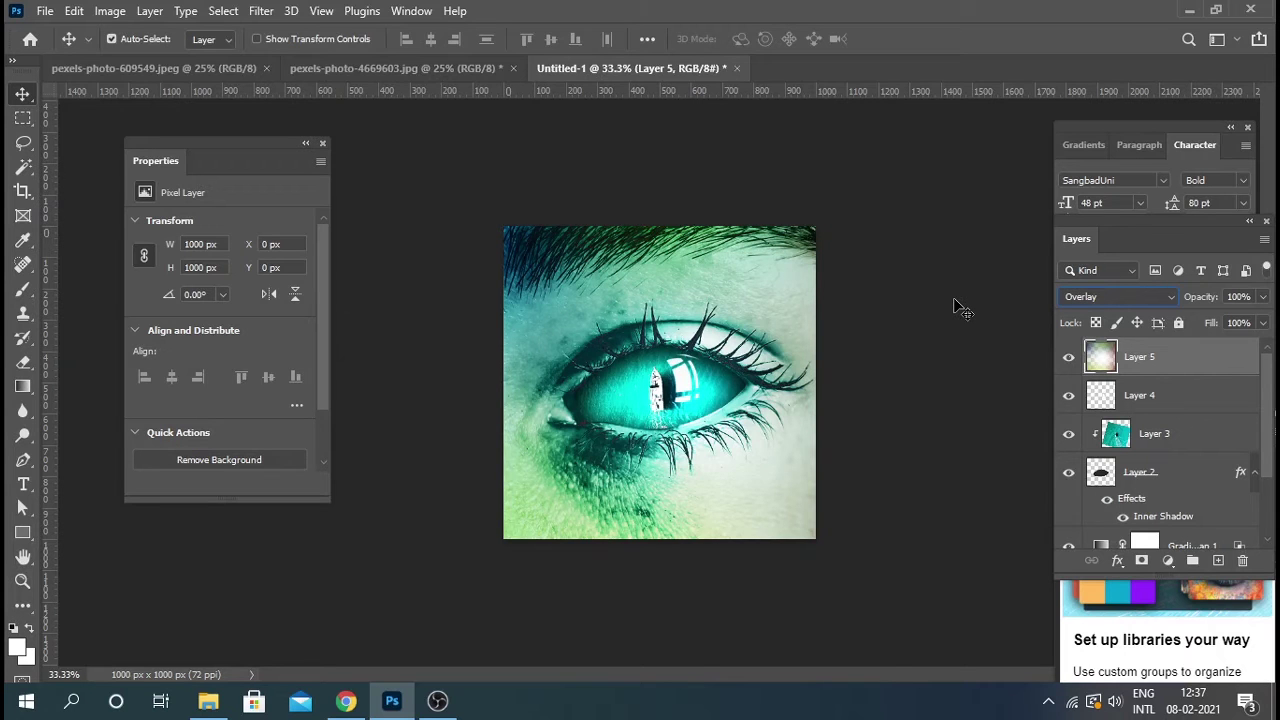
key(Down)
key(Down)
key(Down)
key(Down)
key(Down)
key(Down)
key(Down)
key(Down)
key(Down)
key(Down)
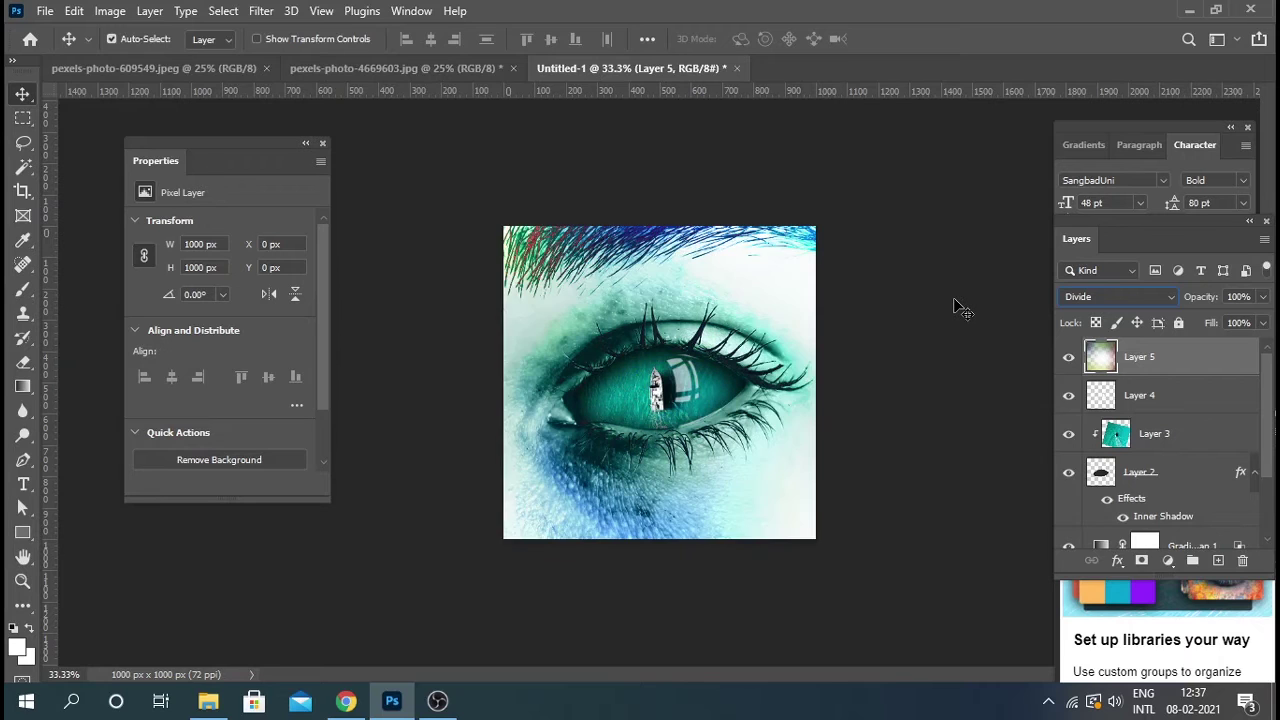
key(Down)
key(Up)
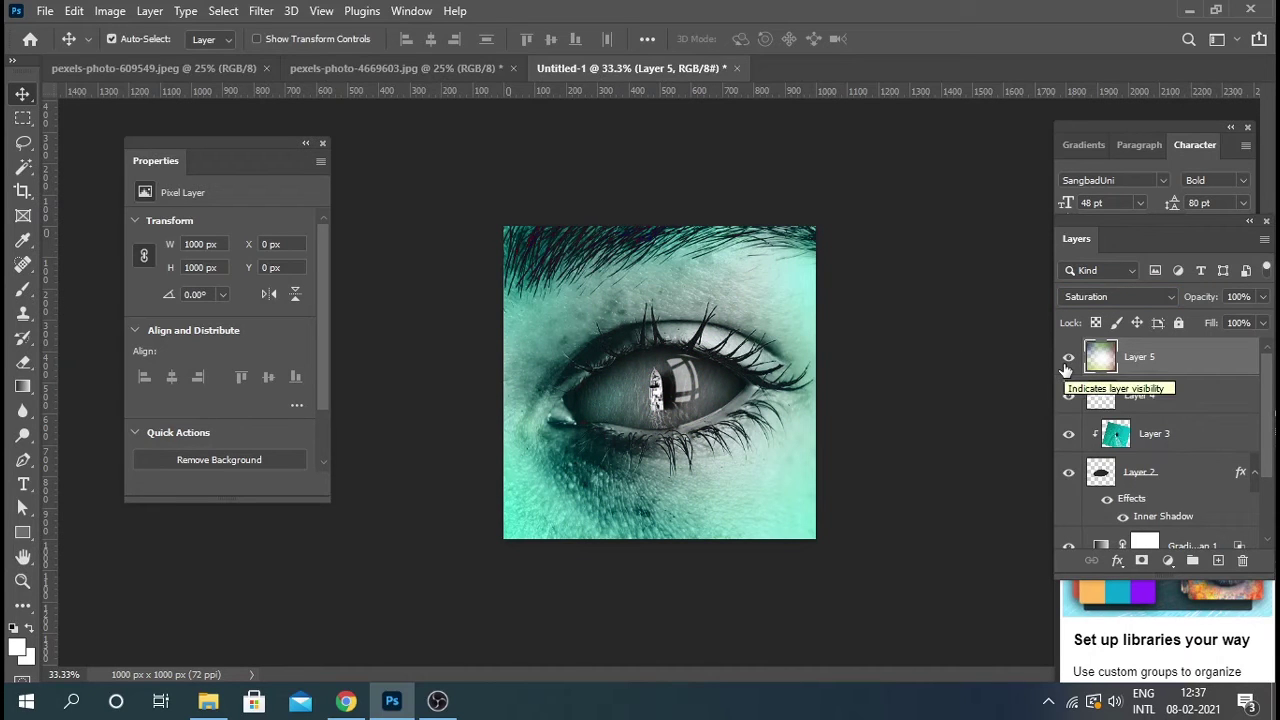
Step: Return Layer 5 to Darken and step through the darker blend modes
click(1112, 298)
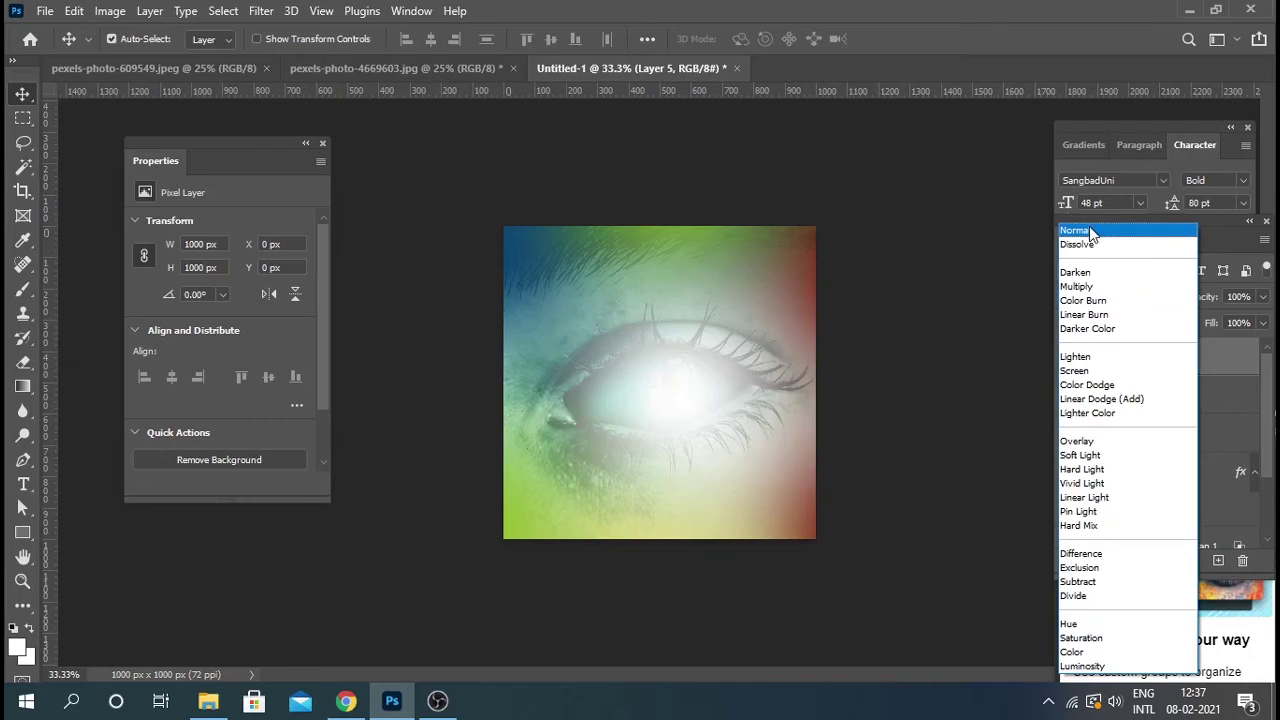
click(1088, 268)
key(Down)
key(Down)
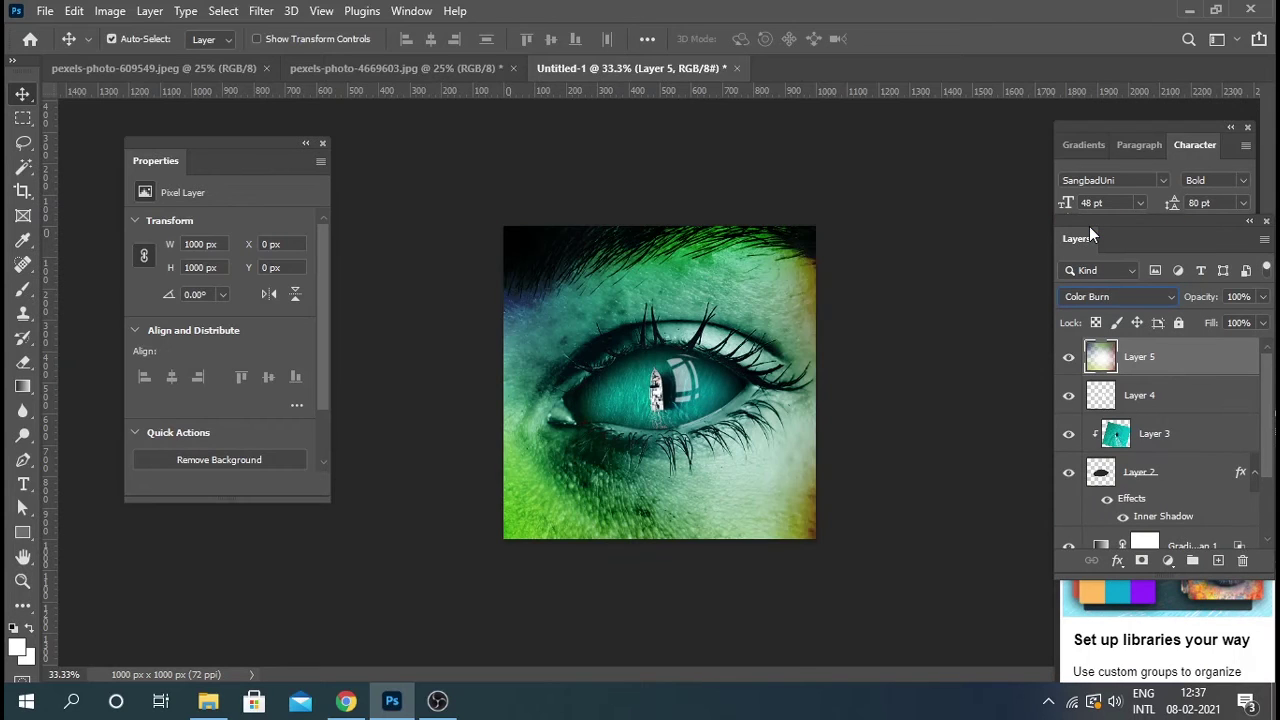
key(Down)
key(Down)
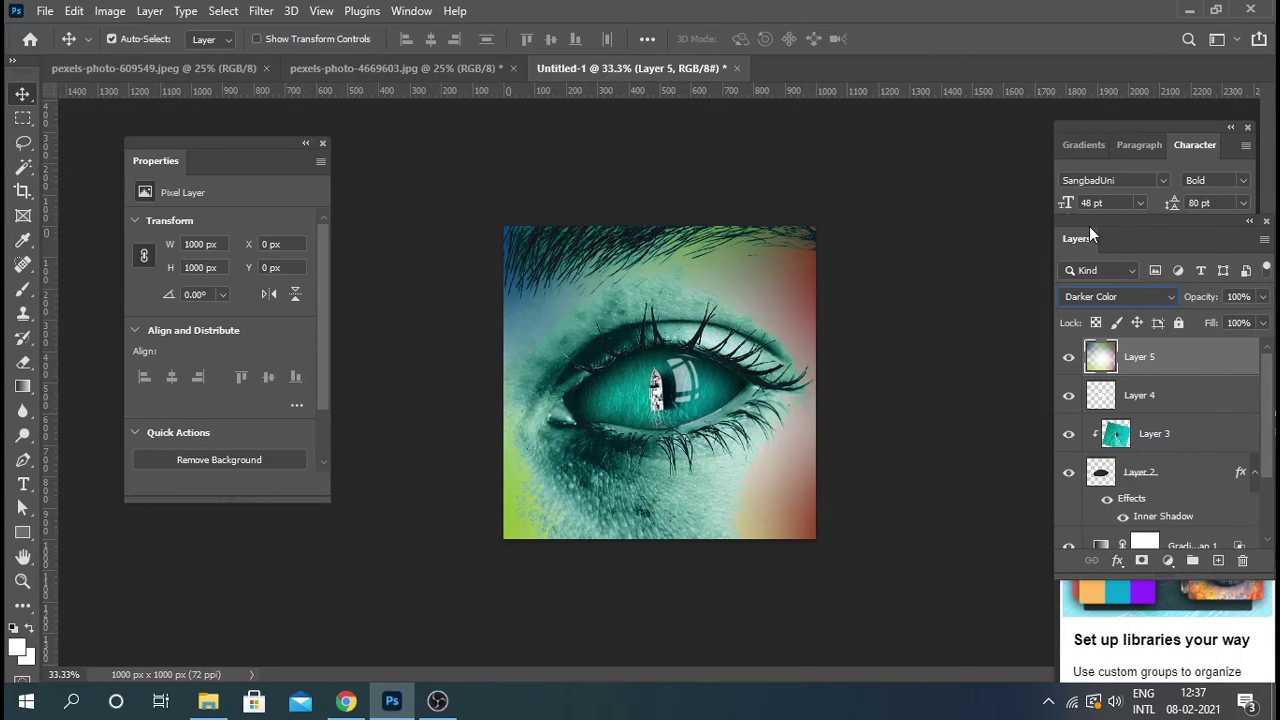
key(Down)
key(Down)
key(Down)
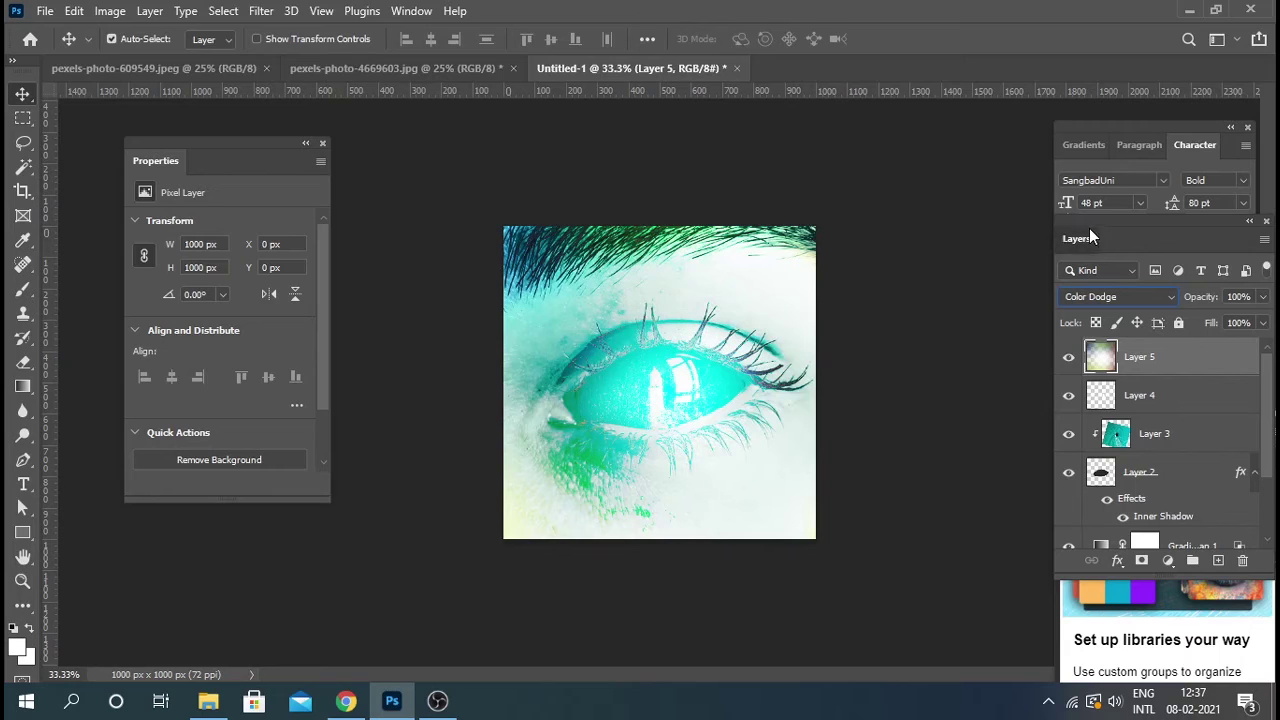
Step: Blend Layer 5 in Multiply mode with fill lowered to about 42%
click(1097, 296)
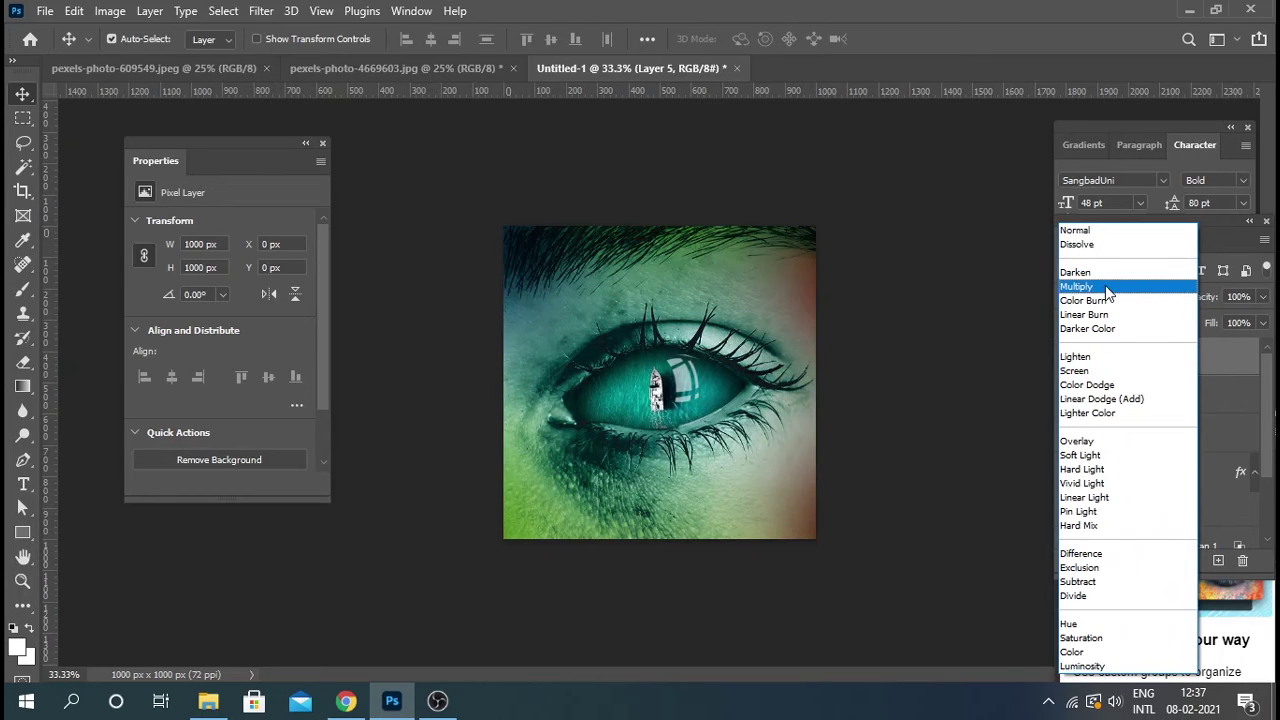
click(1105, 285)
click(1262, 322)
drag(1225, 342, 1220, 342)
click(889, 390)
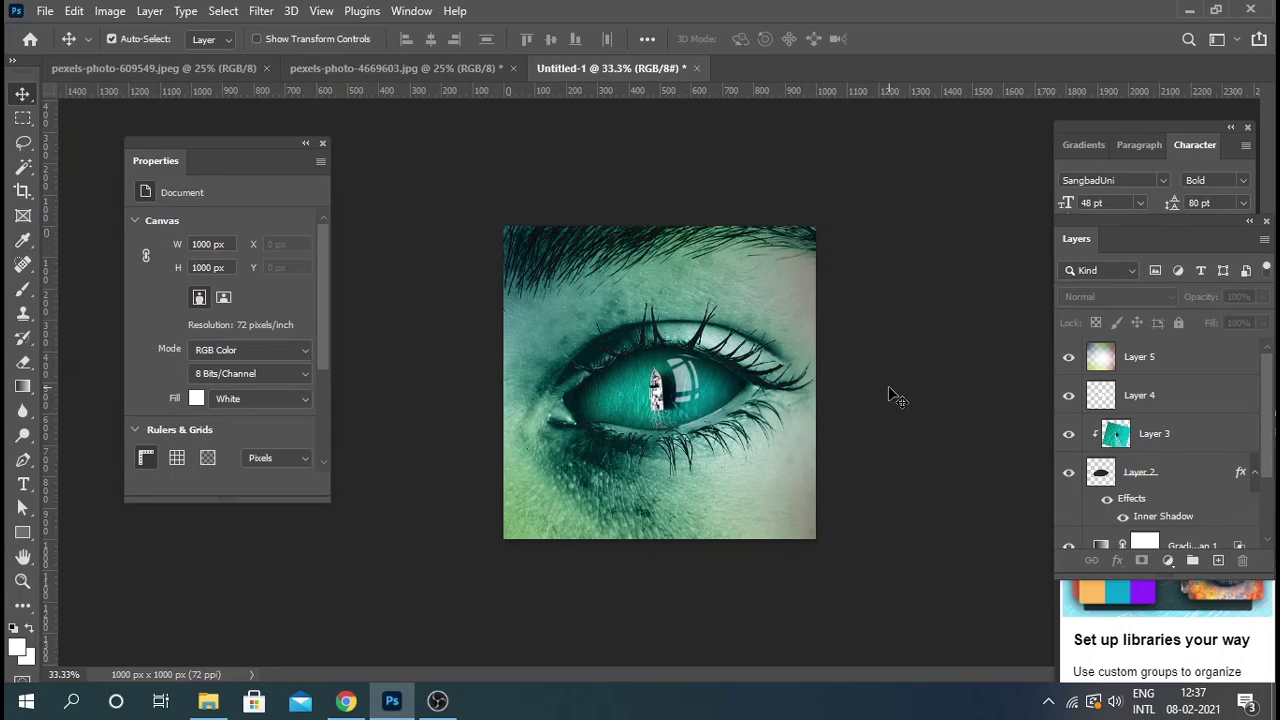
Step: Select Layer 3 and add an empty Layer 6 clipped to it
key(ctrl+1)
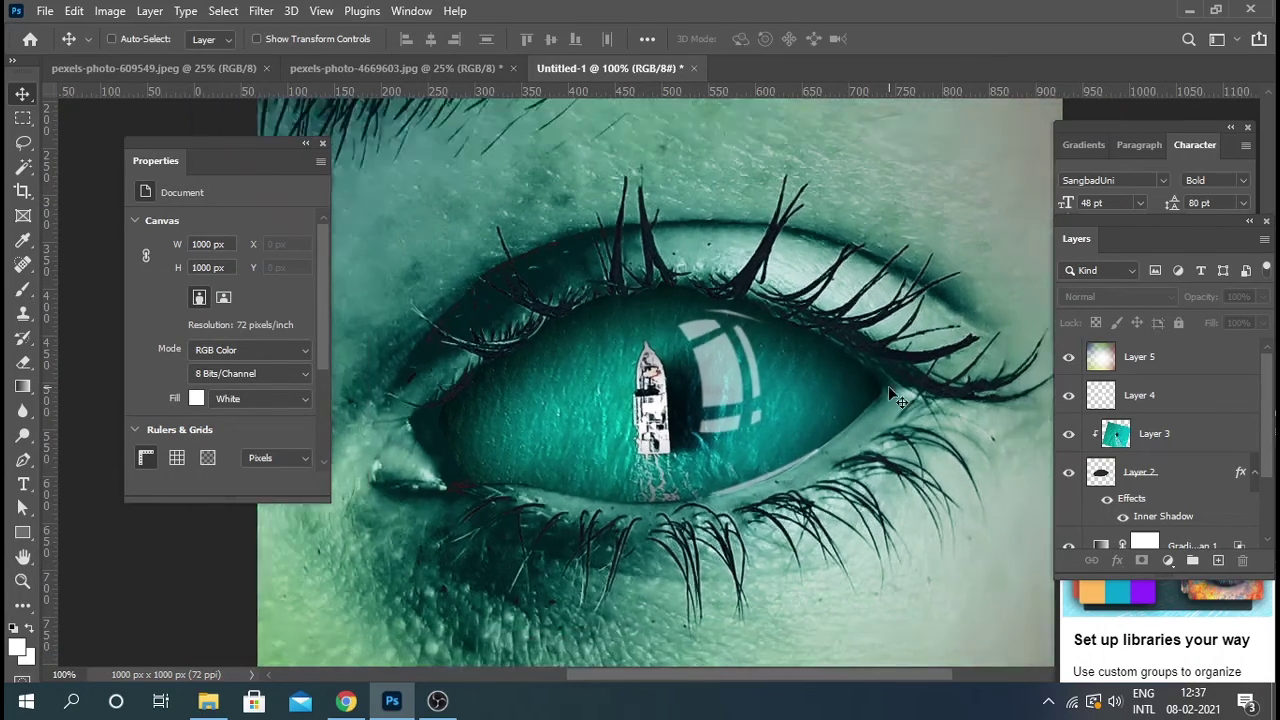
key(ctrl+minus)
click(1118, 370)
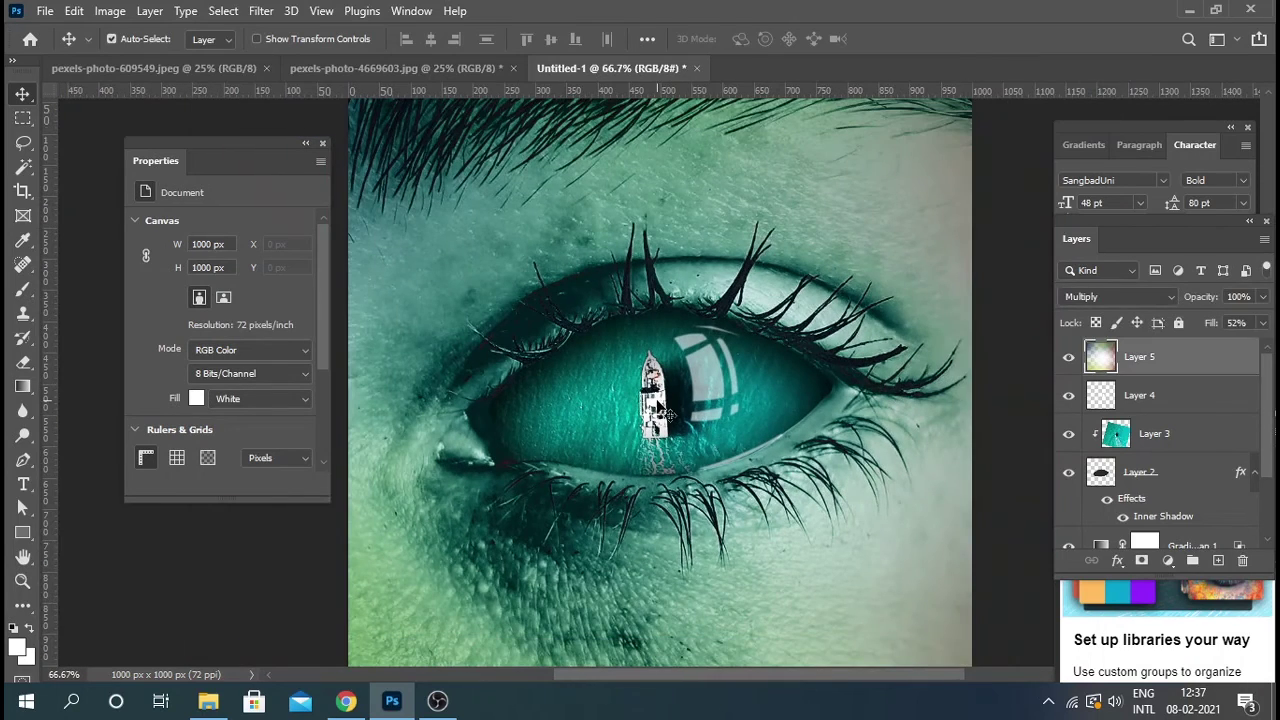
click(1115, 435)
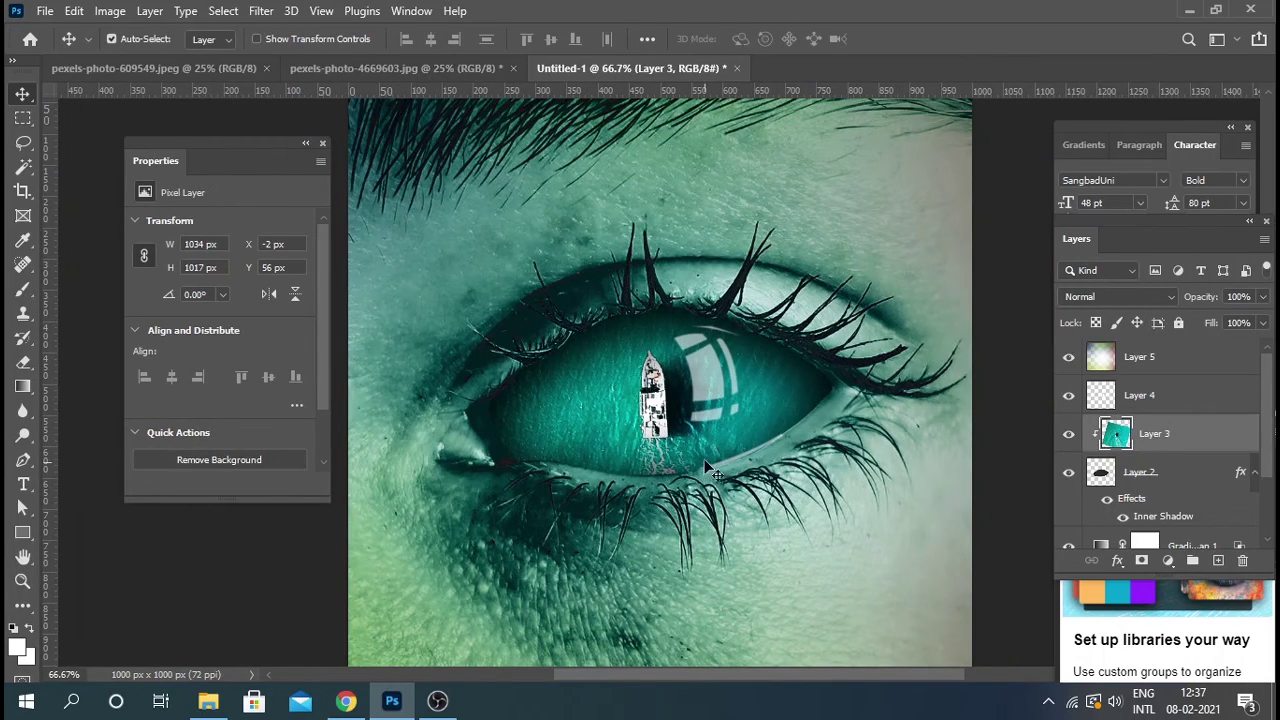
click(1217, 563)
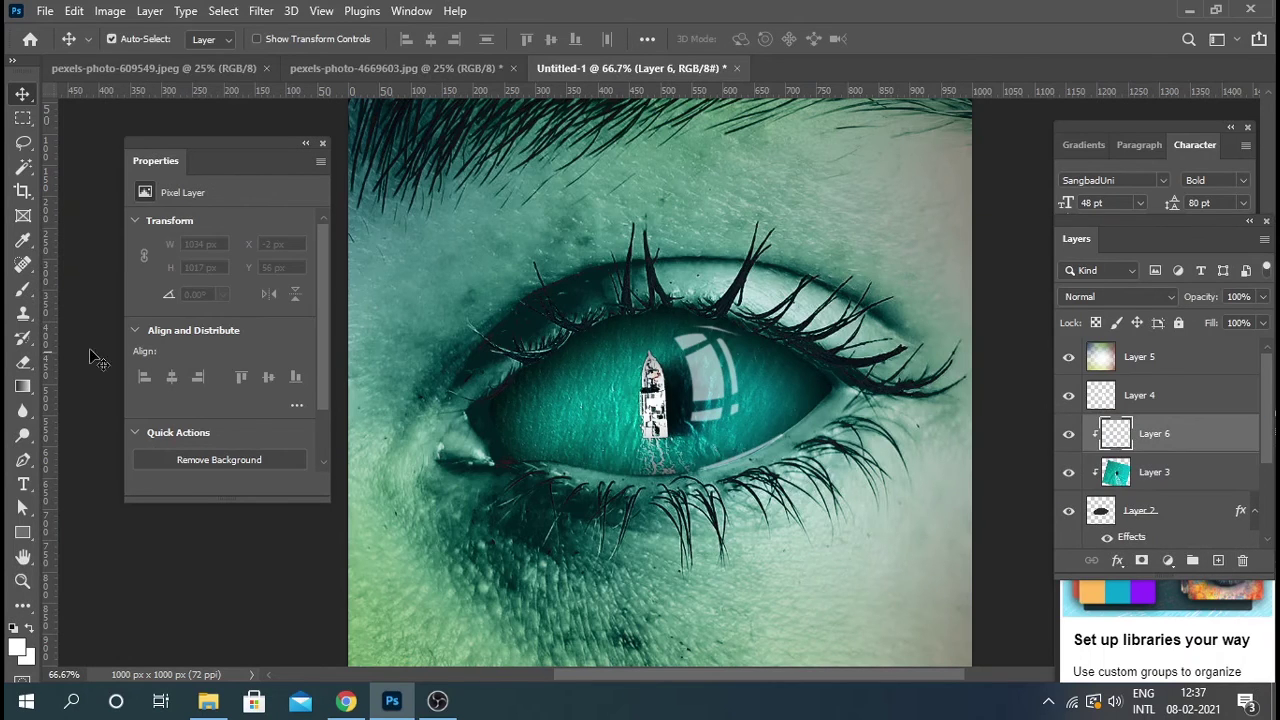
Step: Paint black with a 250 px brush around the iris edges on Layer 6, blended in Overlay
click(19, 291)
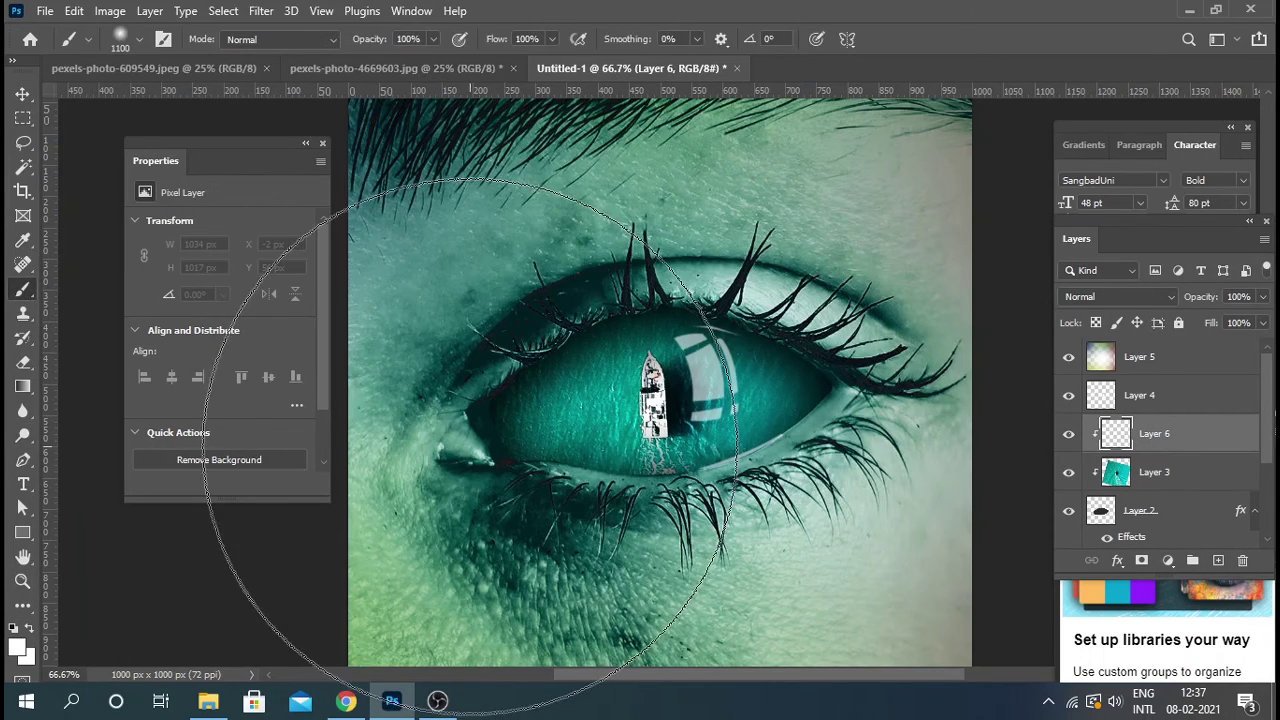
click(16, 648)
click(695, 578)
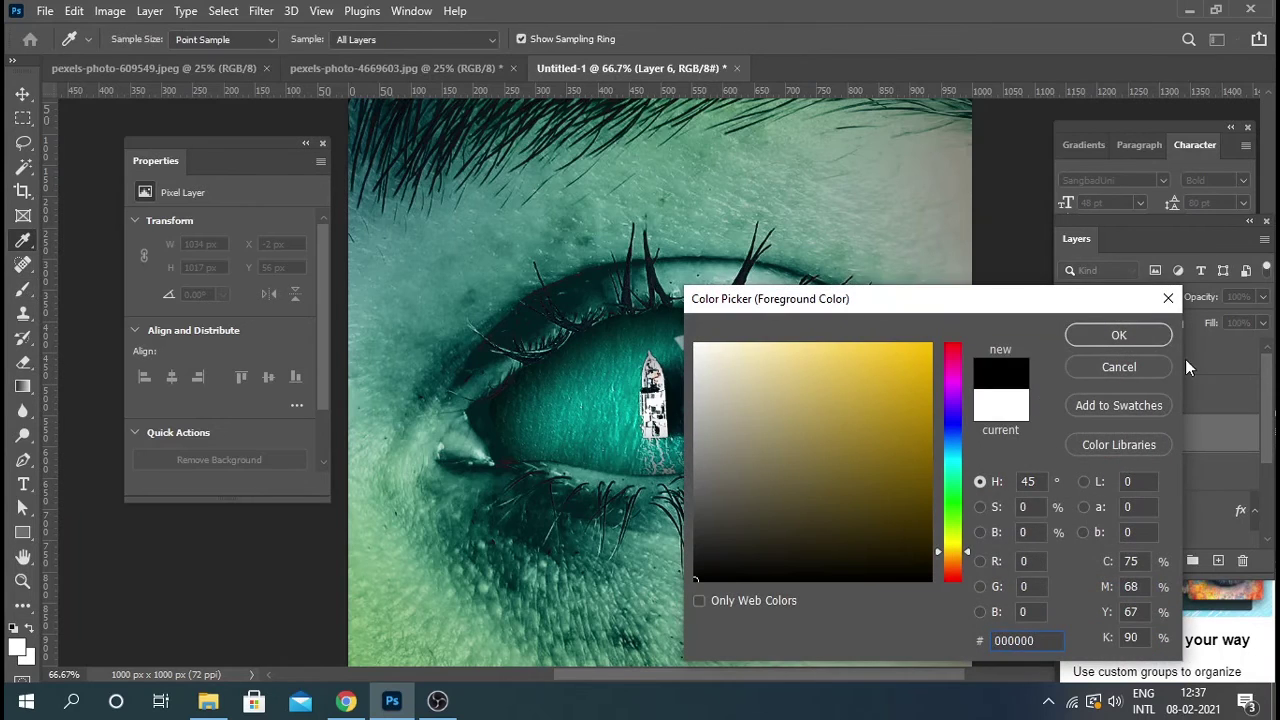
click(1140, 336)
key([)
key([)
key([)
key([)
key([)
key([)
key([)
key([)
mouse_move(510, 417)
mouse_down()
mouse_move(486, 428)
mouse_move(500, 400)
mouse_up()
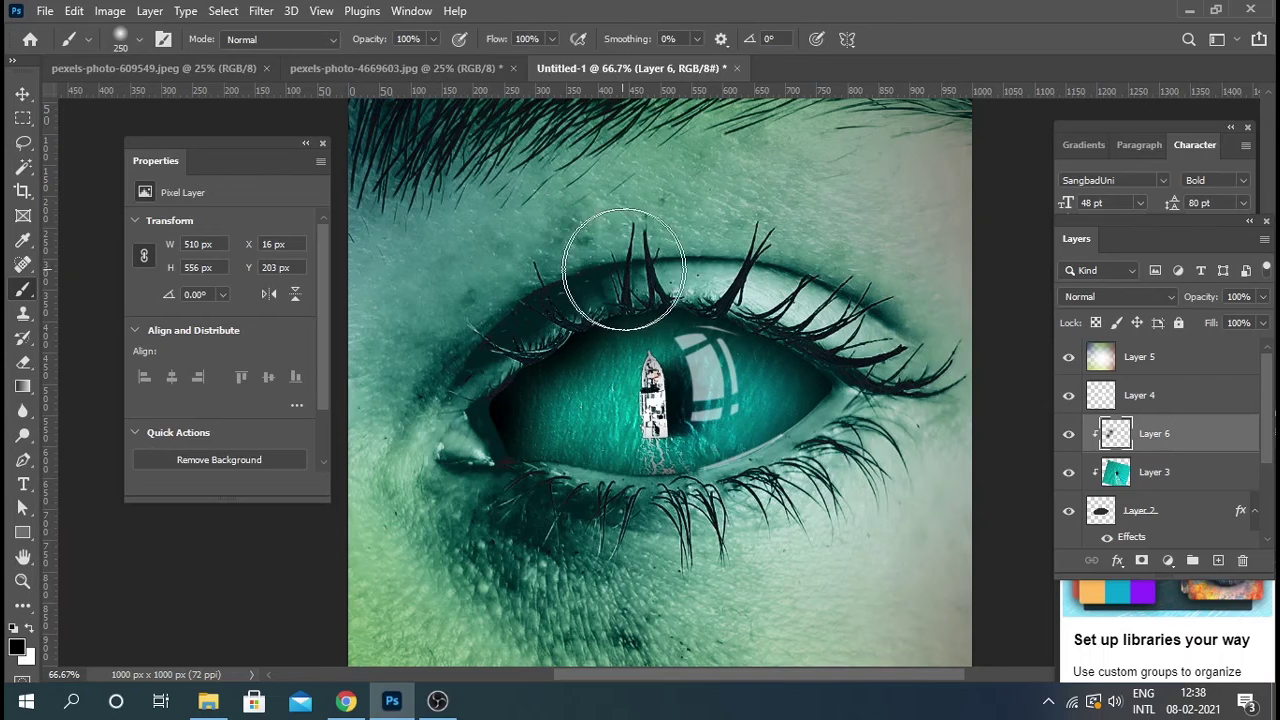
mouse_move(764, 262)
mouse_down()
mouse_move(866, 340)
mouse_move(836, 420)
mouse_move(571, 528)
mouse_move(440, 505)
mouse_move(471, 486)
mouse_move(586, 528)
mouse_move(630, 580)
mouse_up()
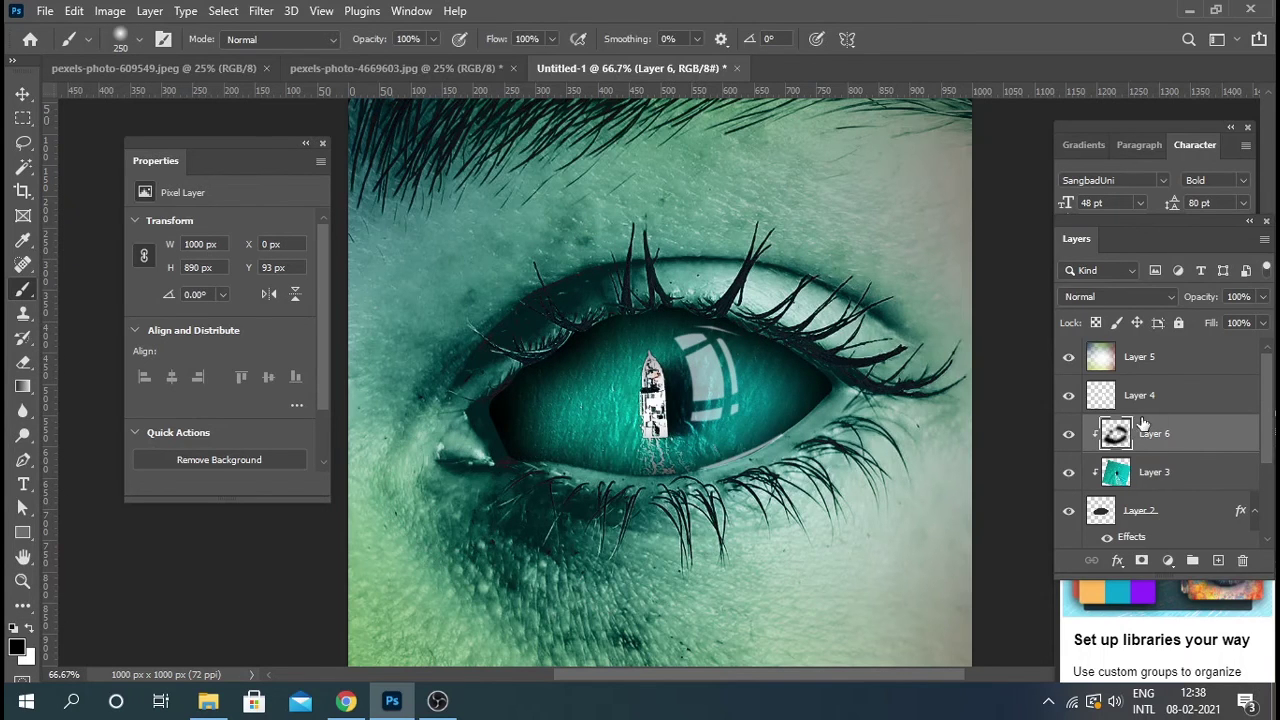
click(1111, 303)
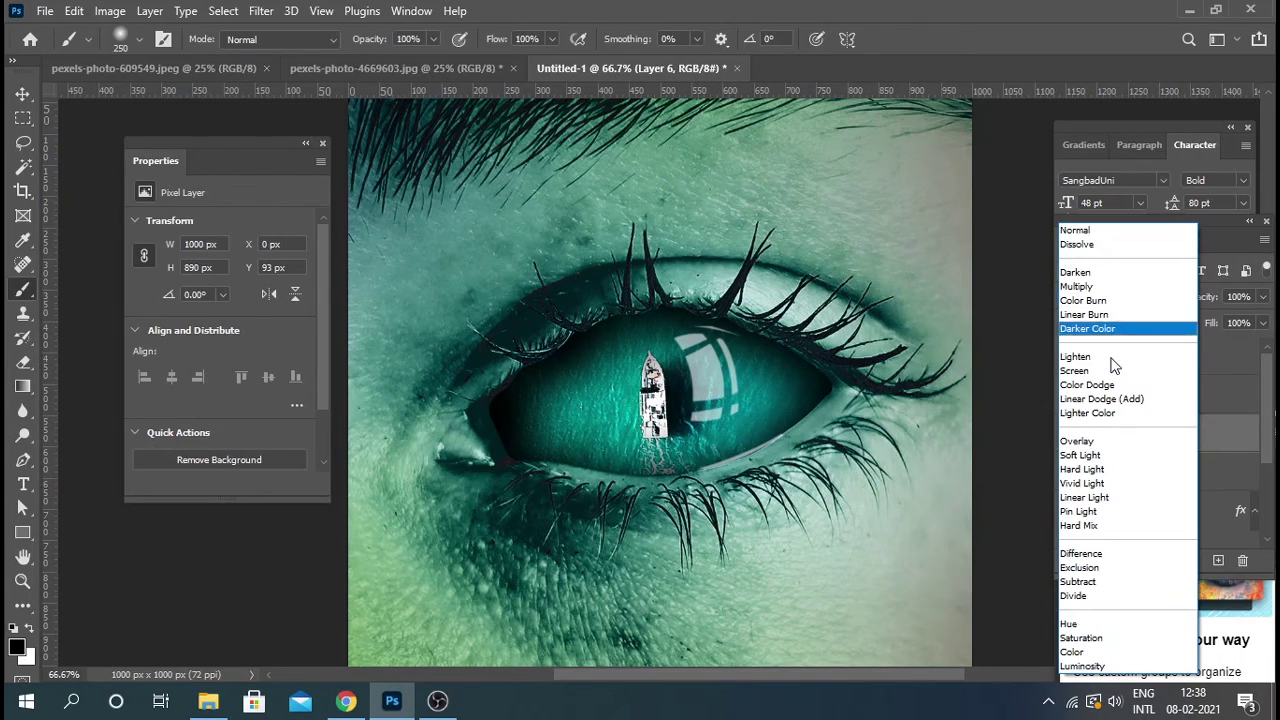
click(1096, 445)
click(22, 93)
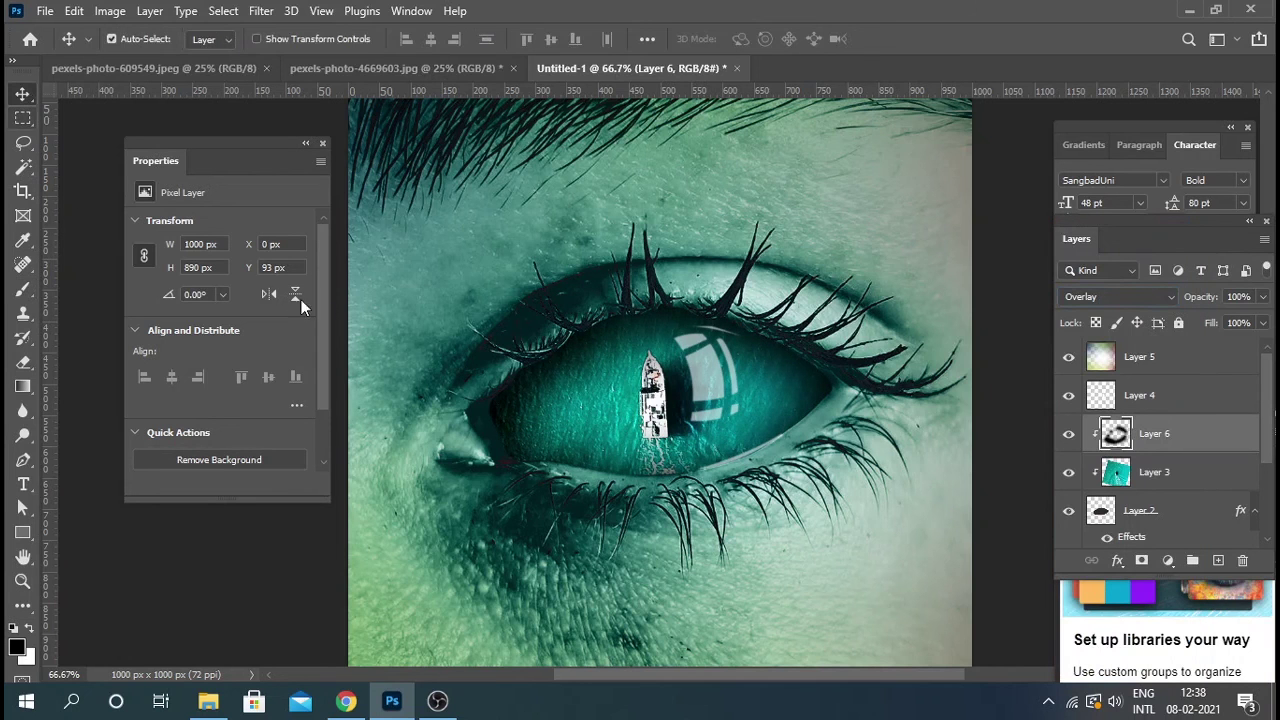
Step: Nudge the tint layer, Layer 5, 10 px to the right over the eye
key(ctrl+plus)
ctrl+click(598, 438)
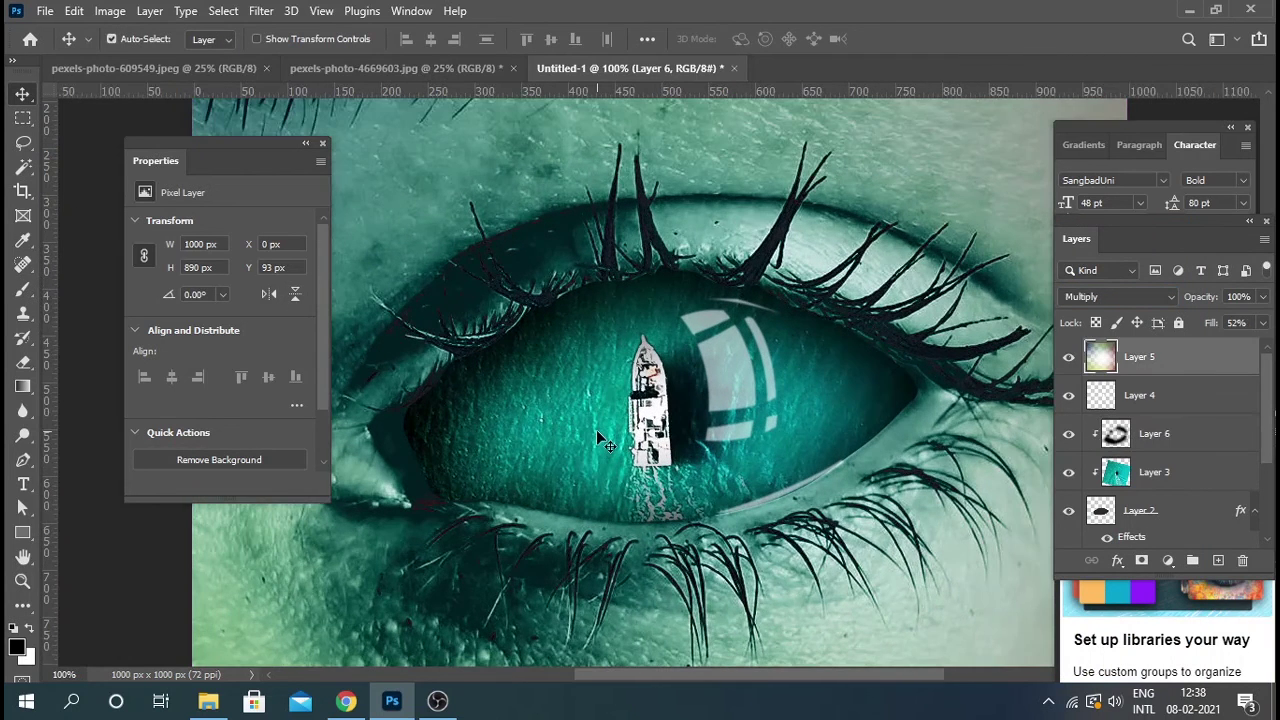
key(shift+Right)
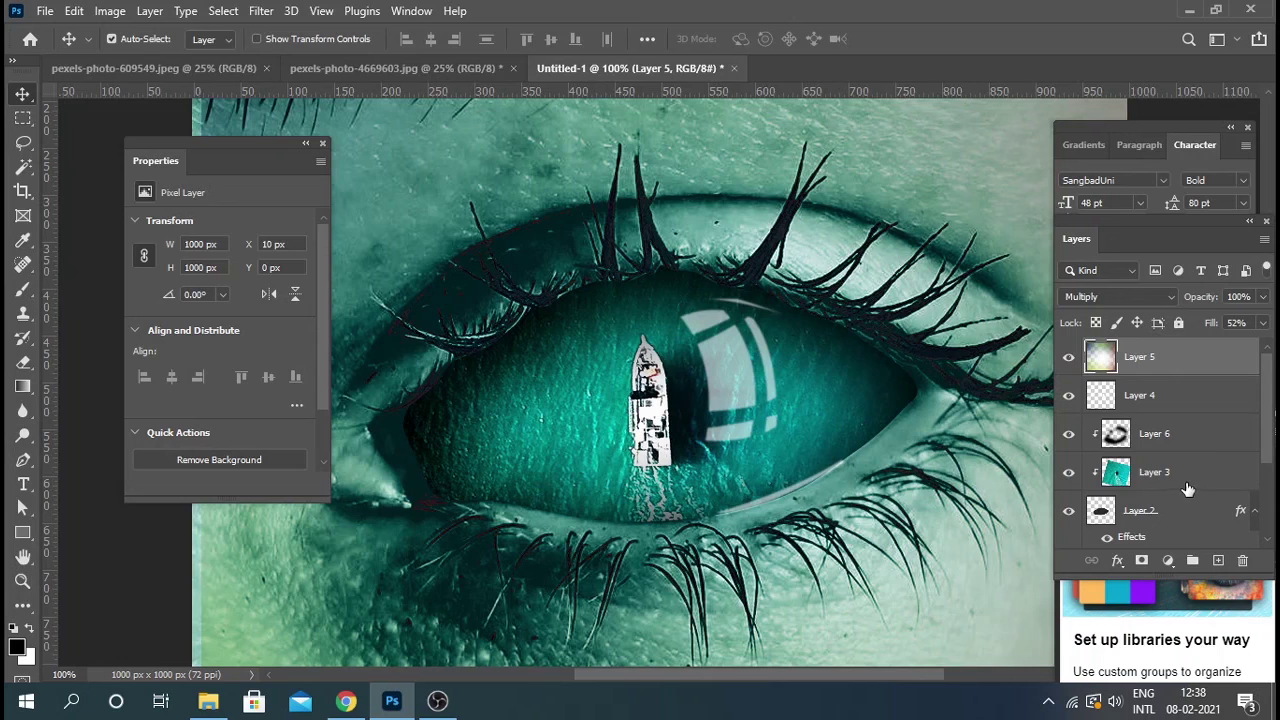
Step: Nudge the sea-and-boat layer, Layer 3, 10 px right and slightly up, then review the full image
click(1188, 480)
key(shift+Right)
key(Up)
key(Up)
key(ctrl+minus)
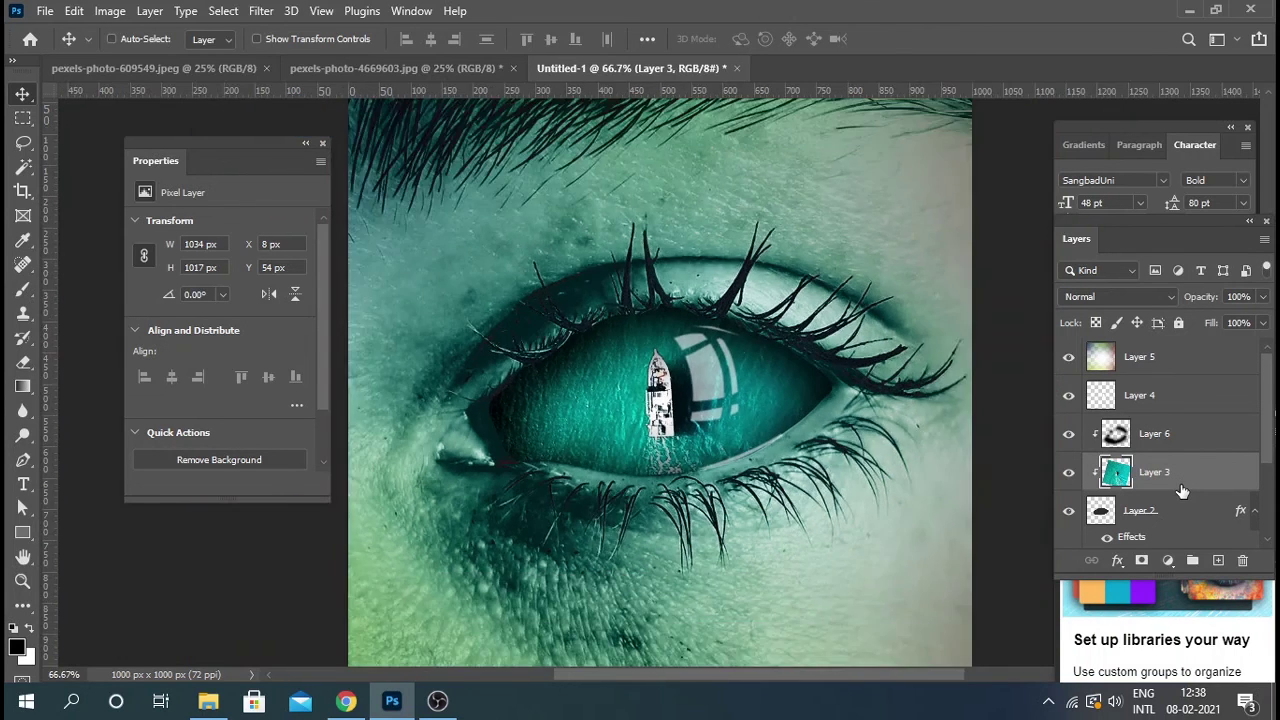
key(ctrl+minus)
click(979, 472)
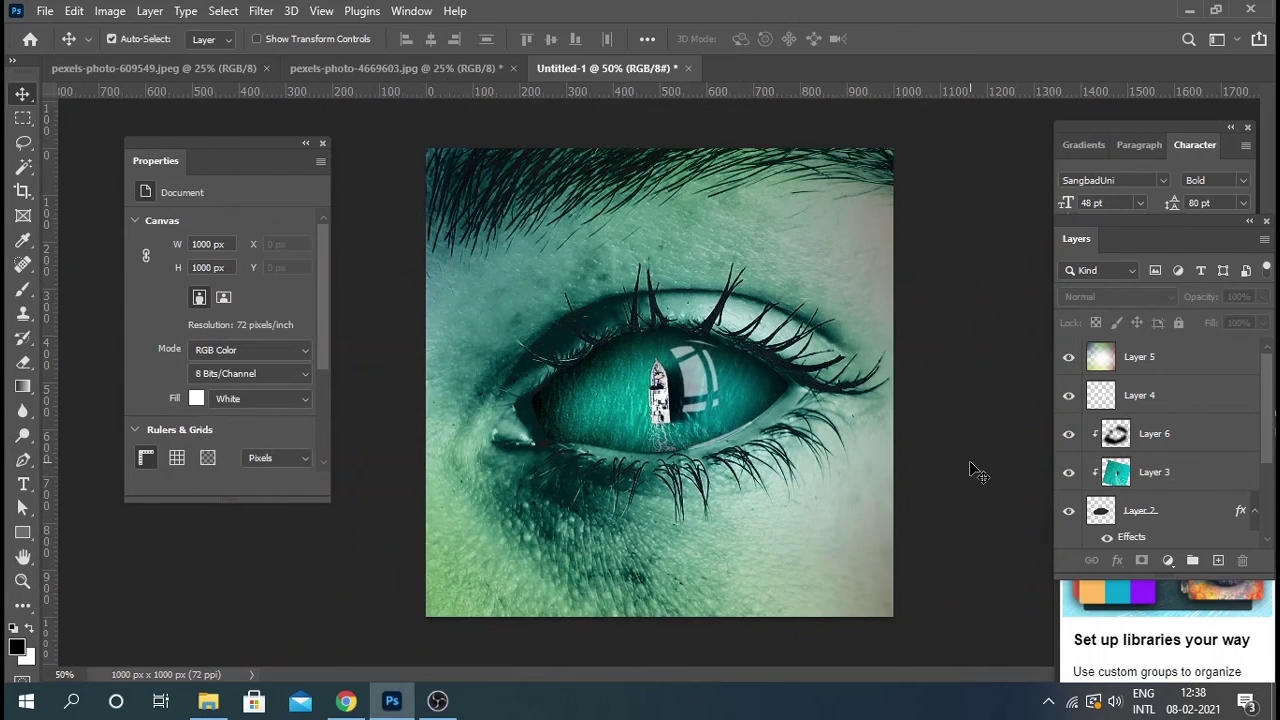
key(ctrl+plus)
key(ctrl+plus)
key(ctrl+minus)
key(ctrl+minus)
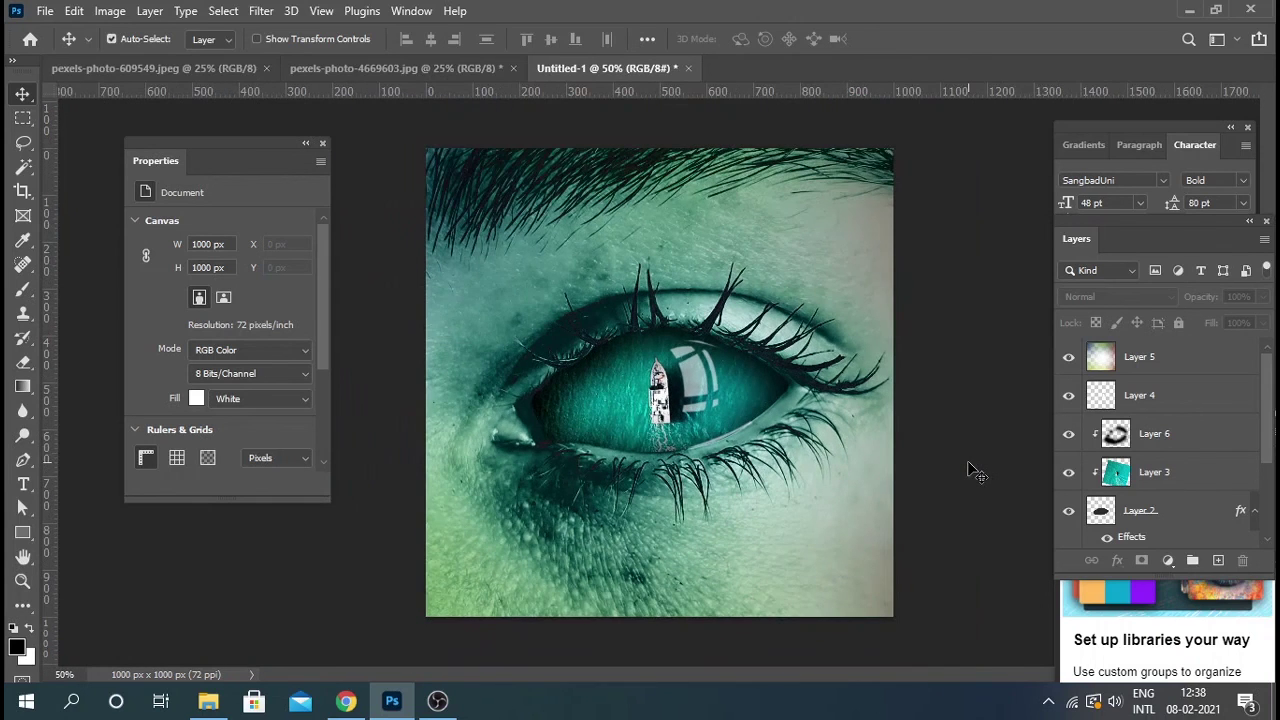